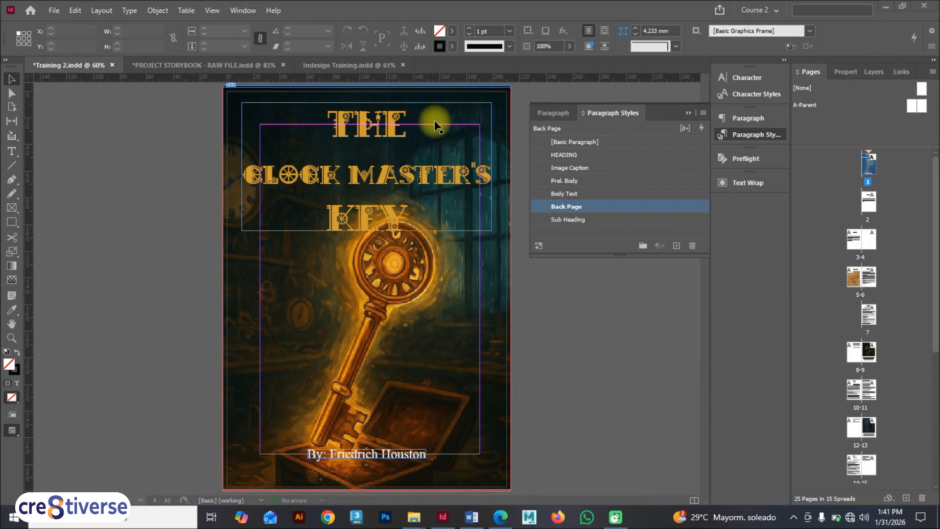
Look at the table of contents in the PROJECT STORYBOOK - RAW FILE document, then return to Training 2 and its paragraph styles
click(267, 65)
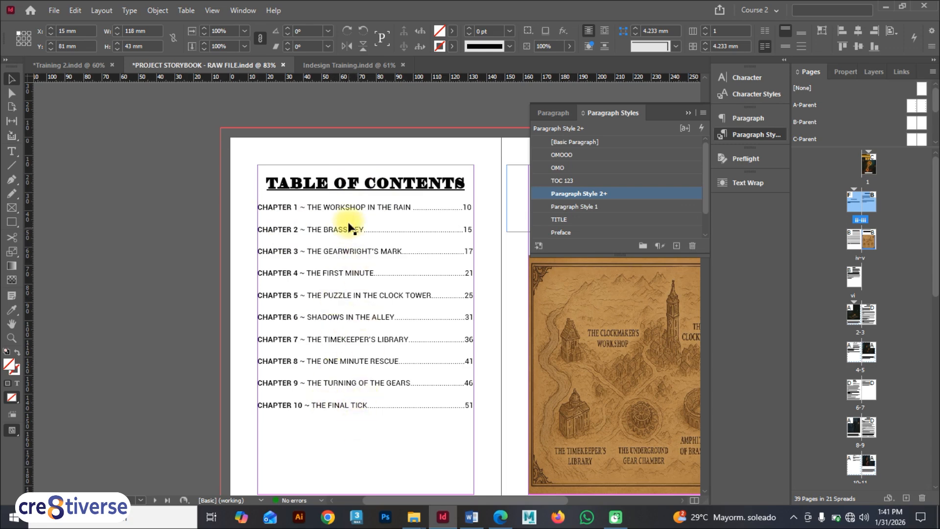
click(68, 65)
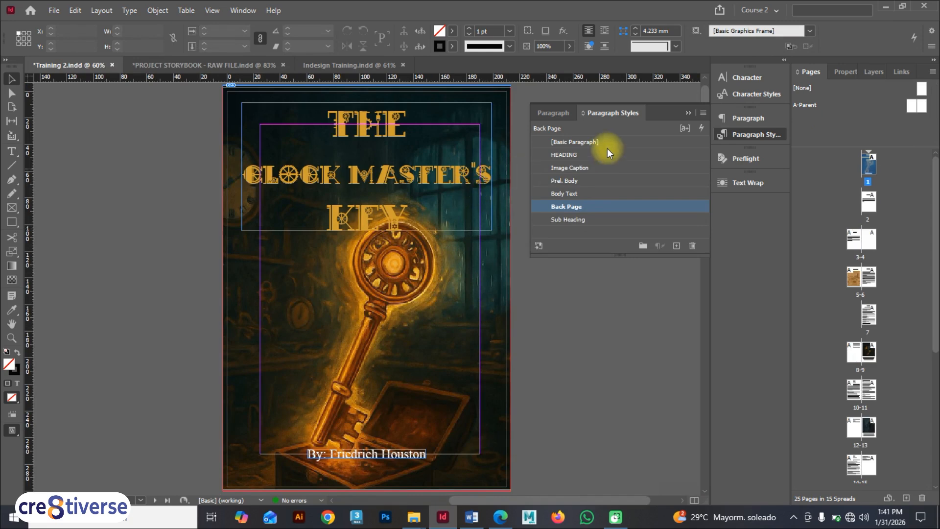
click(687, 113)
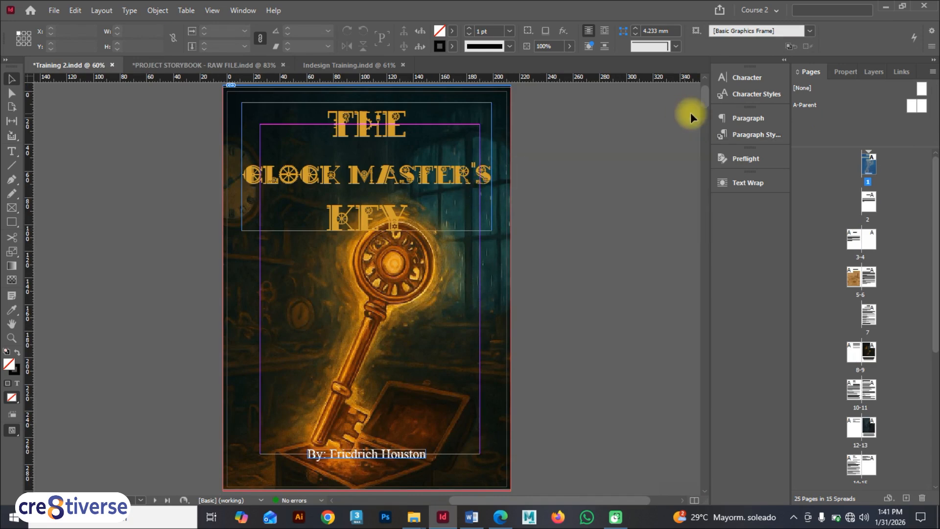
click(754, 137)
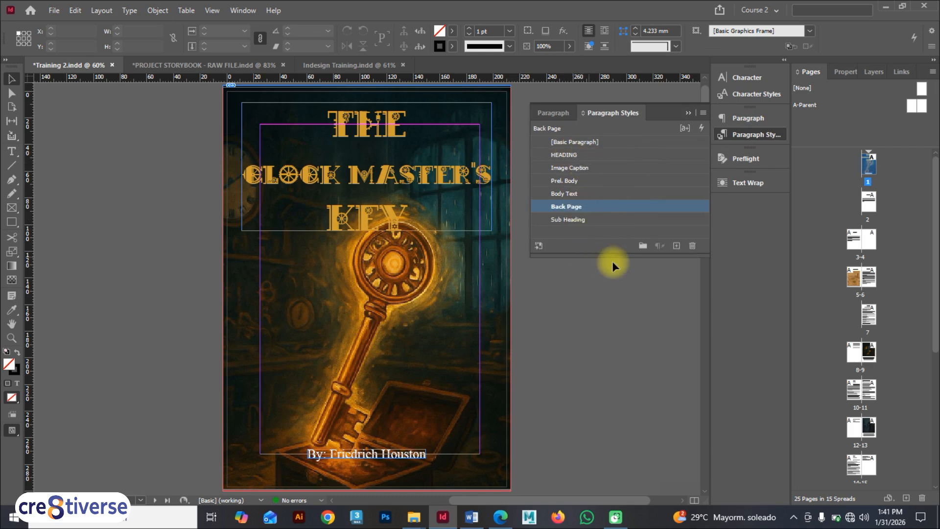
Create a new paragraph style group and name it Document
click(643, 246)
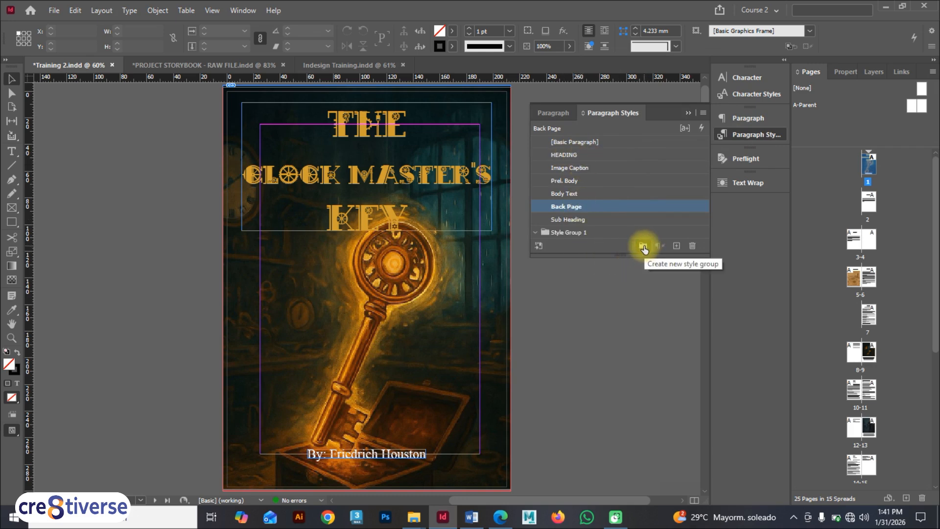
double_click(582, 232)
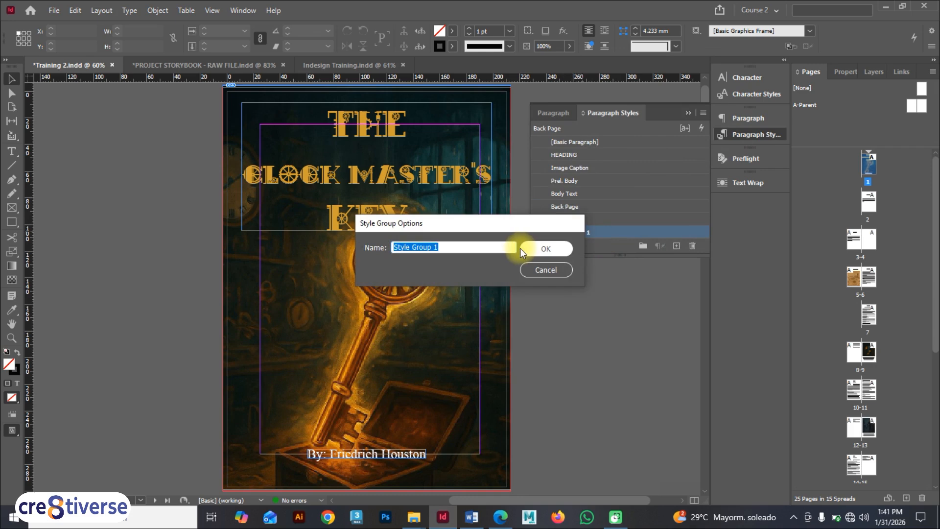
text(Document Set)
key(BackSpace)
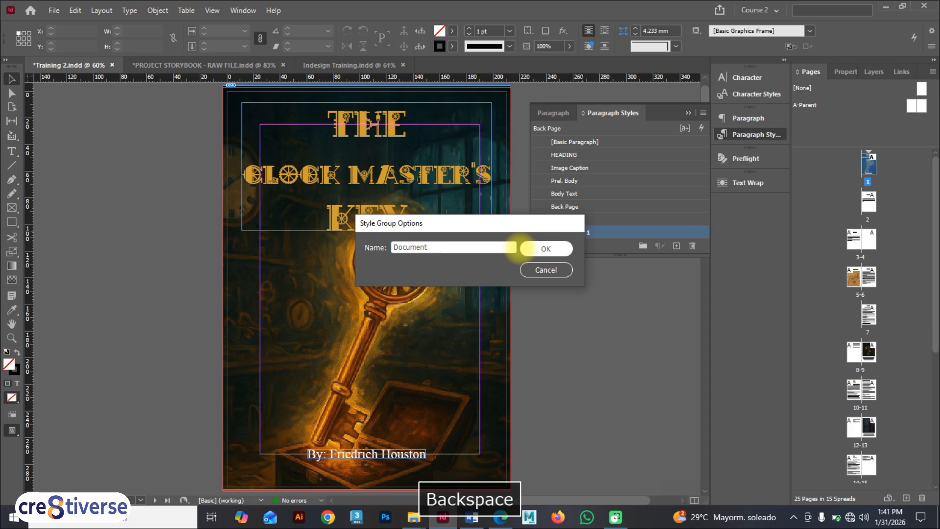
click(545, 248)
Move the existing paragraph styles from HEADING to Sub Heading into the Document group and collapse it
key(ctrl+z)
key(F9)
mouse_move(586, 219)
mouse_down()
mouse_move(587, 232)
mouse_move(589, 206)
mouse_move(587, 220)
mouse_up()
click(586, 206)
drag(586, 180, 558, 167)
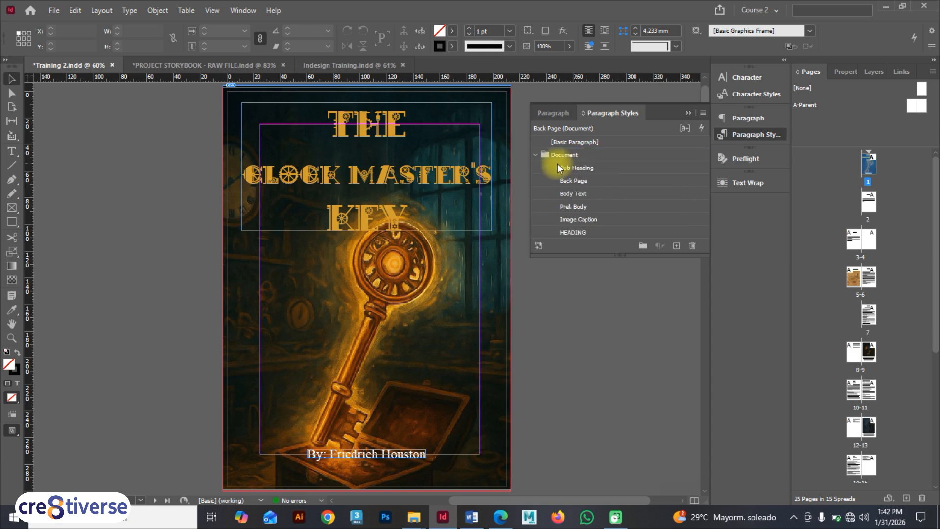
click(536, 155)
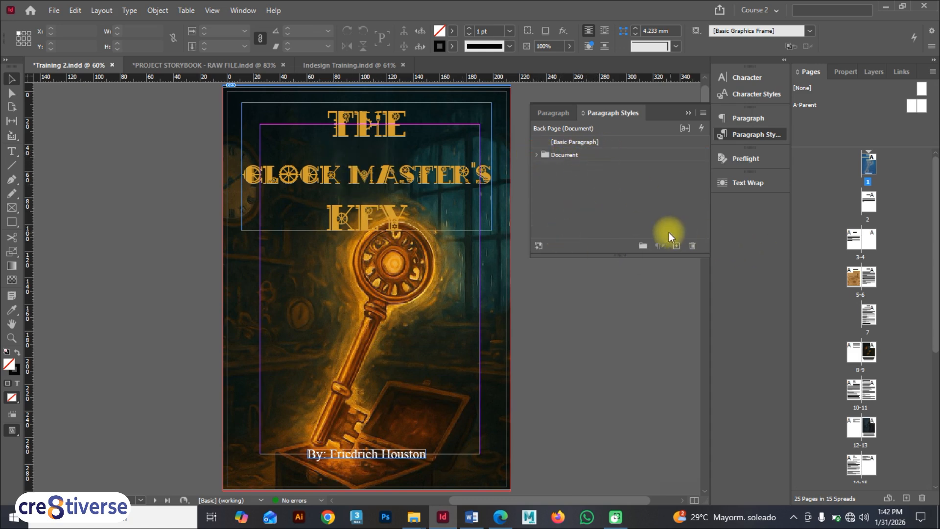
Create a second paragraph style group named TOC
click(649, 245)
double_click(606, 166)
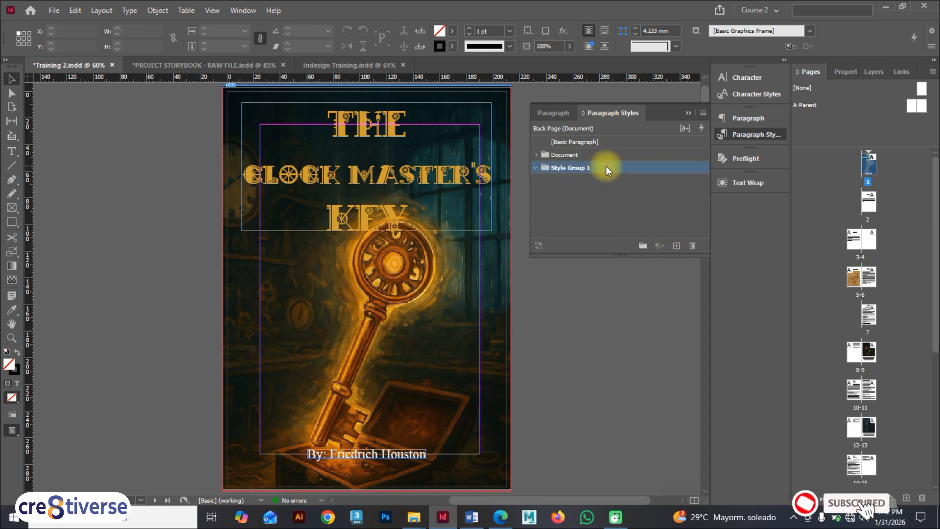
text(TT)
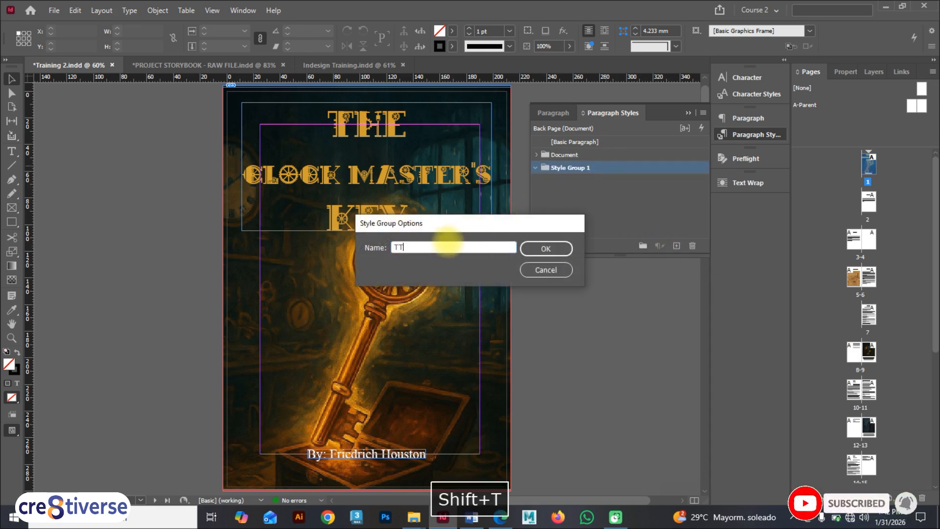
key(BackSpace)
text(OC)
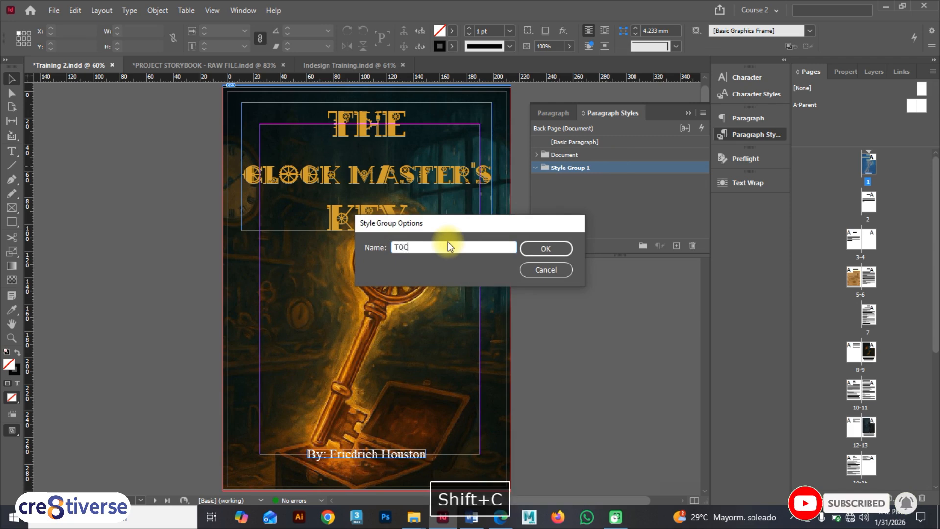
click(549, 248)
click(536, 168)
key(F9)
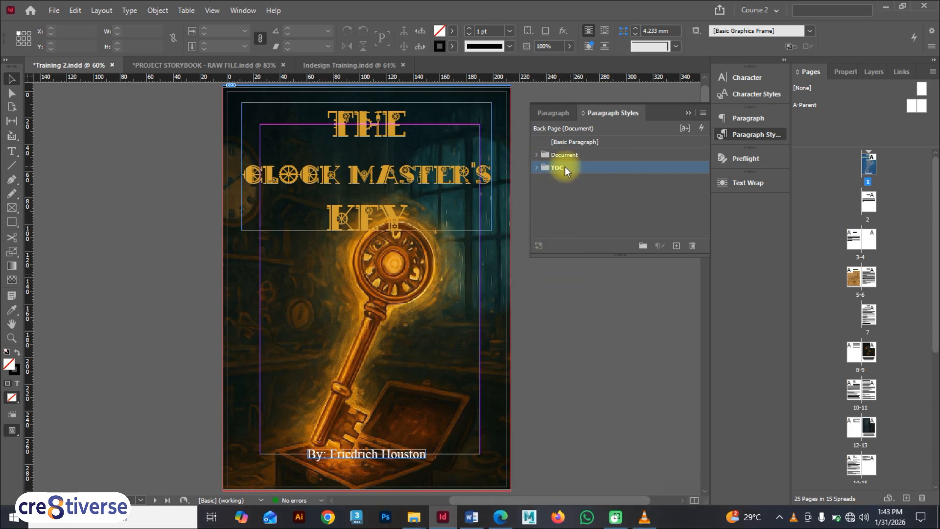
Create a new paragraph style named TOC Heading
click(676, 244)
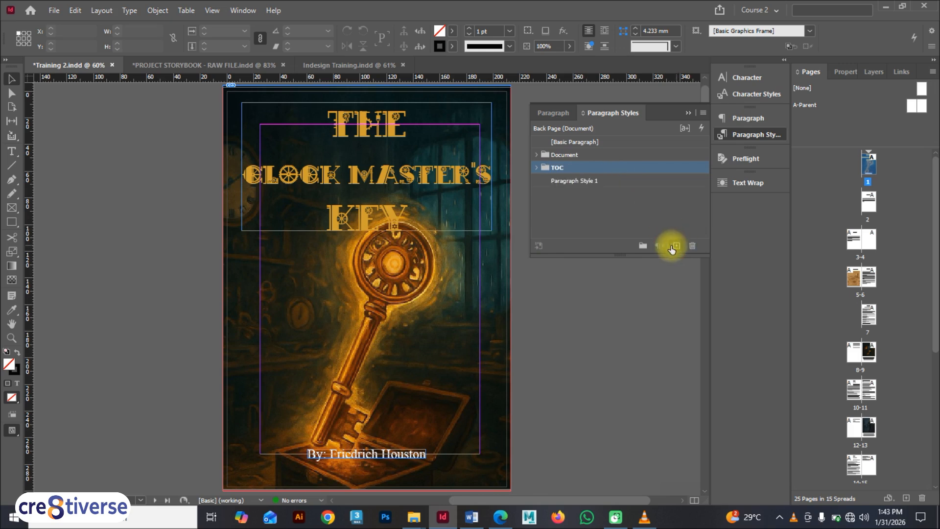
double_click(568, 181)
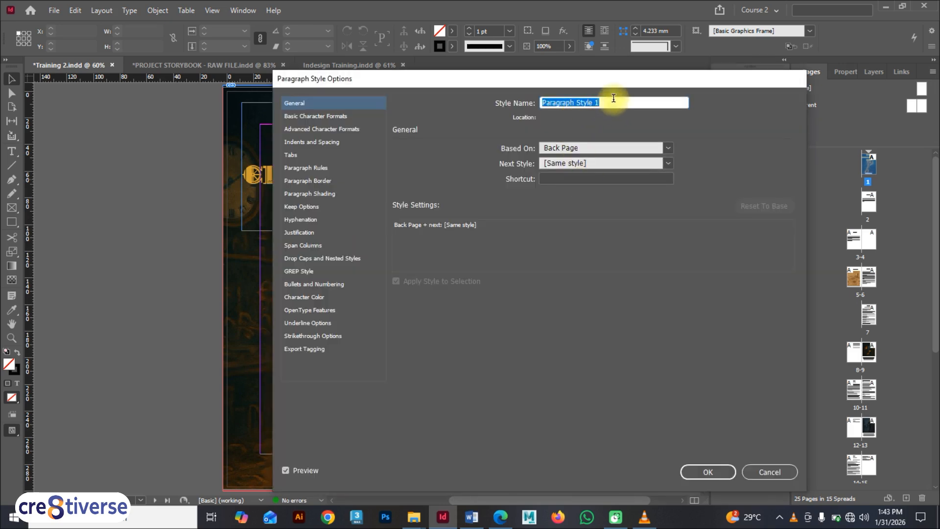
text(TOC )
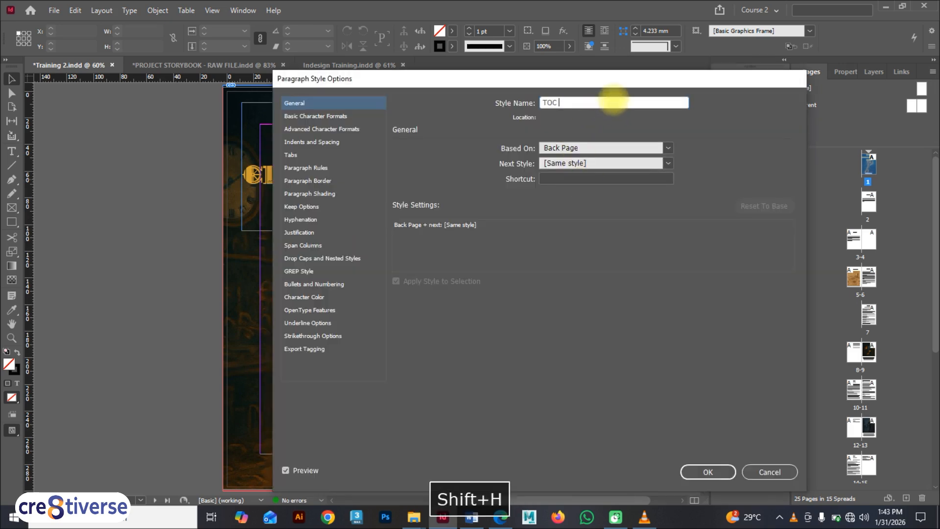
text(Heading)
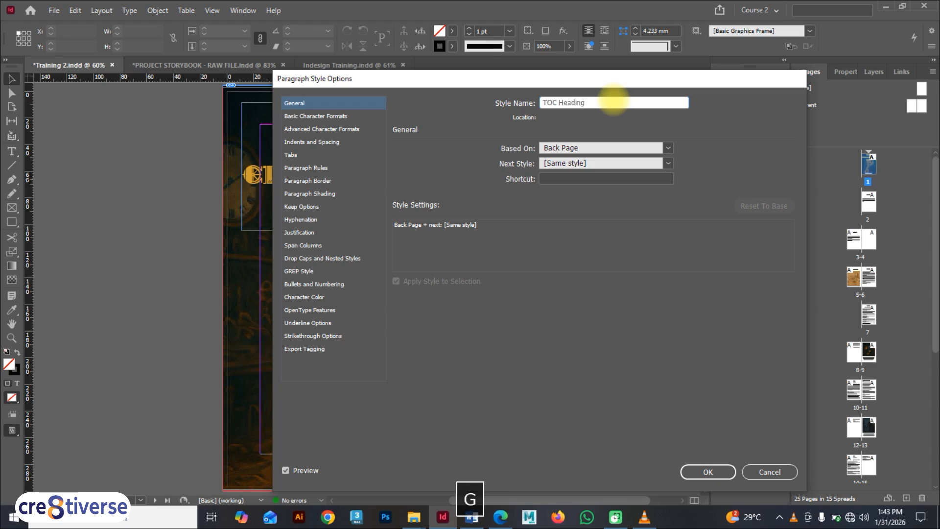
click(707, 471)
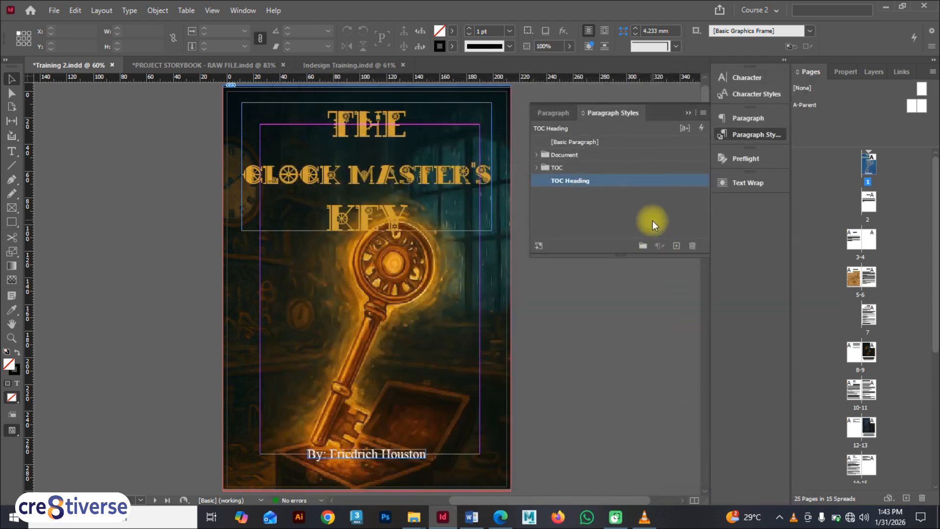
Create a paragraph style named TOC Level 1 based on [No Paragraph Style]
click(676, 245)
click(591, 198)
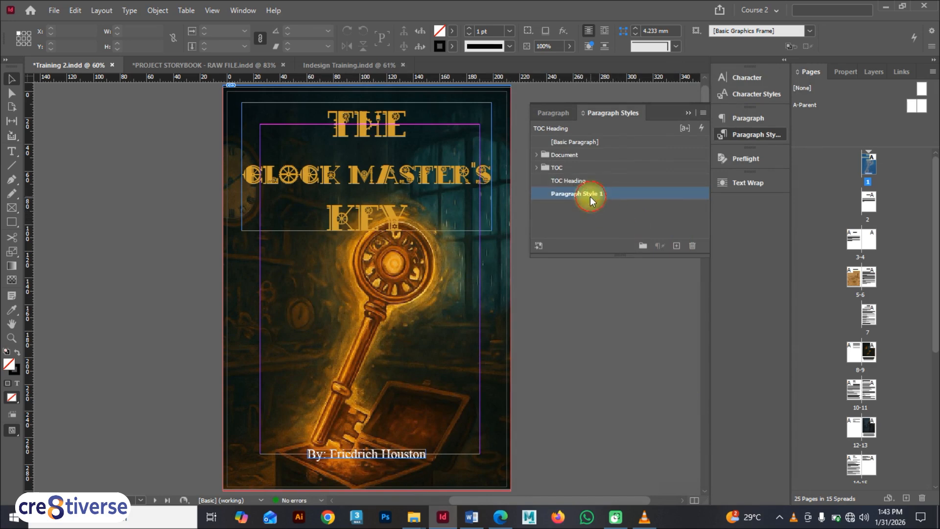
double_click(591, 196)
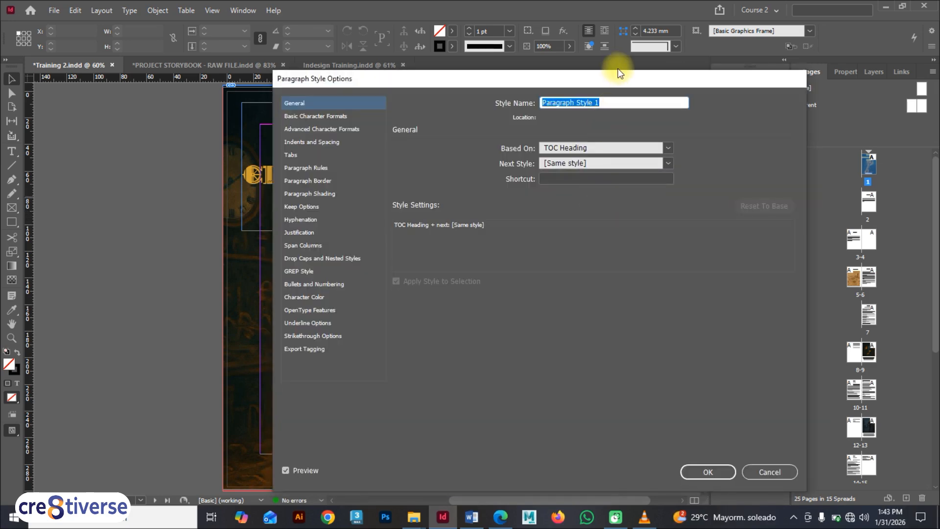
text(TOC )
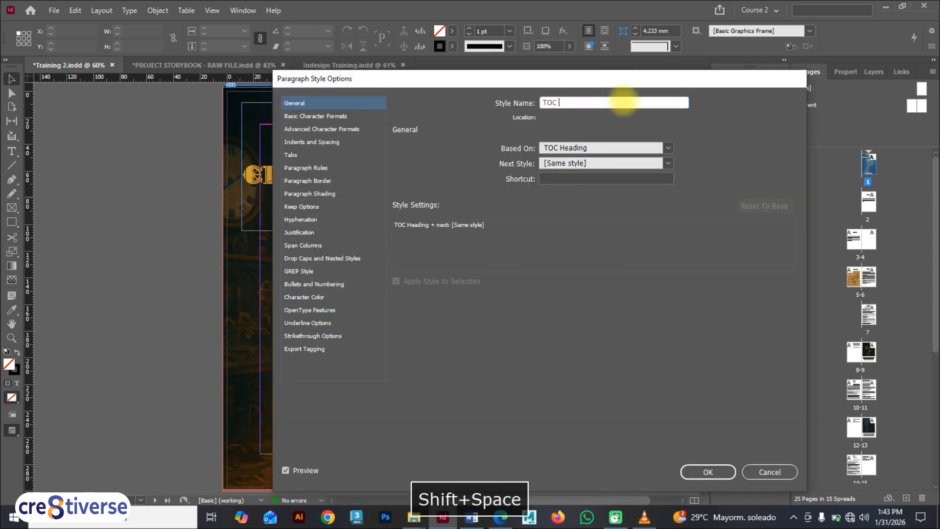
text(Level 1)
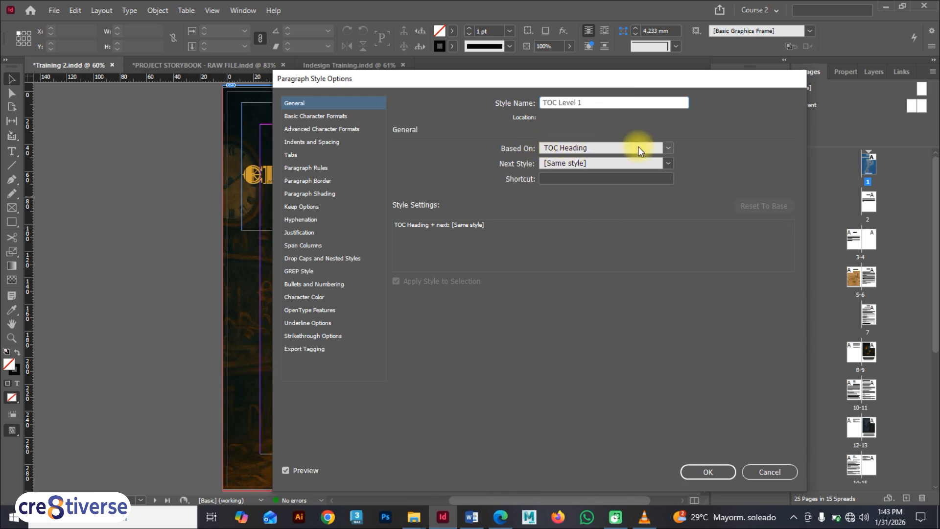
click(667, 148)
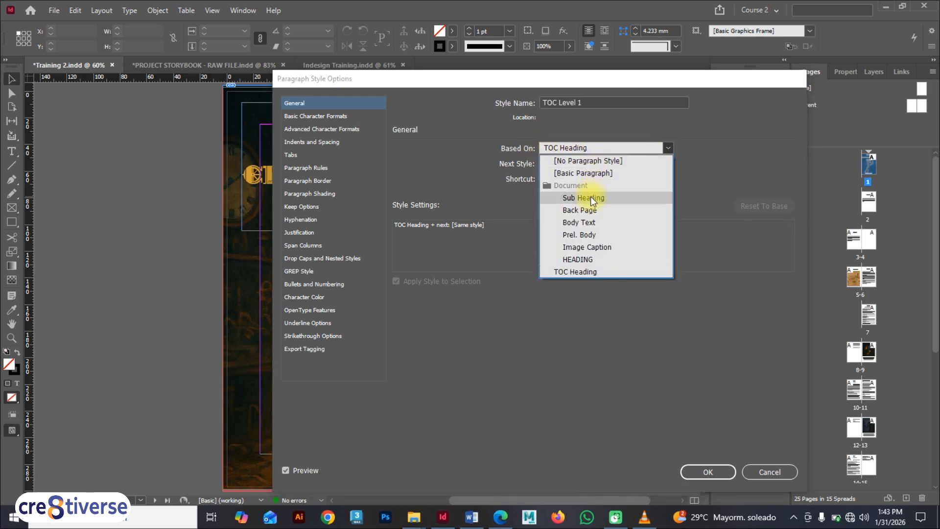
click(586, 161)
click(690, 469)
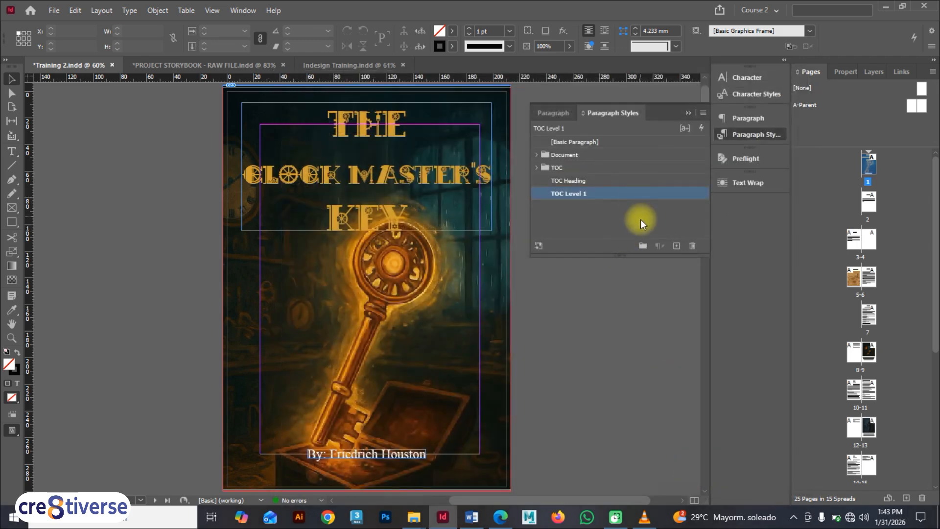
Create another paragraph style named TOC Level 2, based on TOC Level 1
click(676, 245)
click(615, 207)
double_click(615, 207)
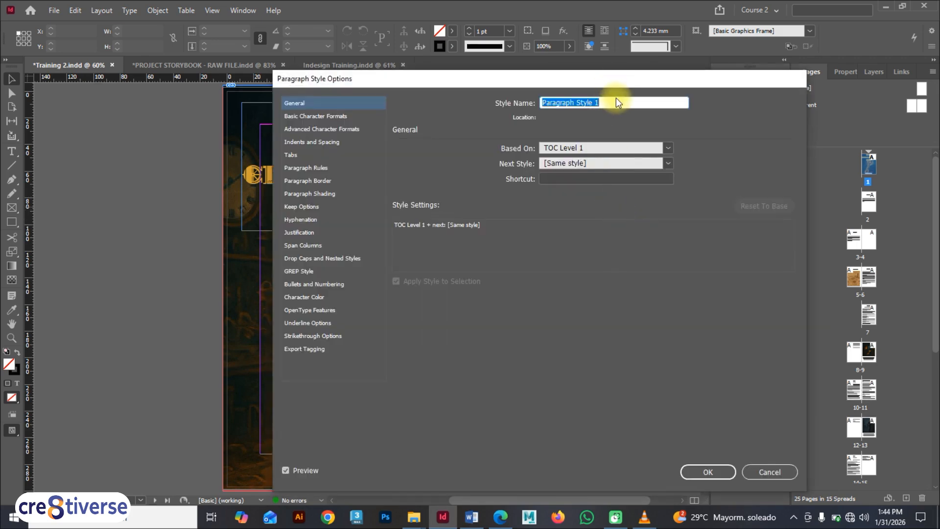
text(TOC )
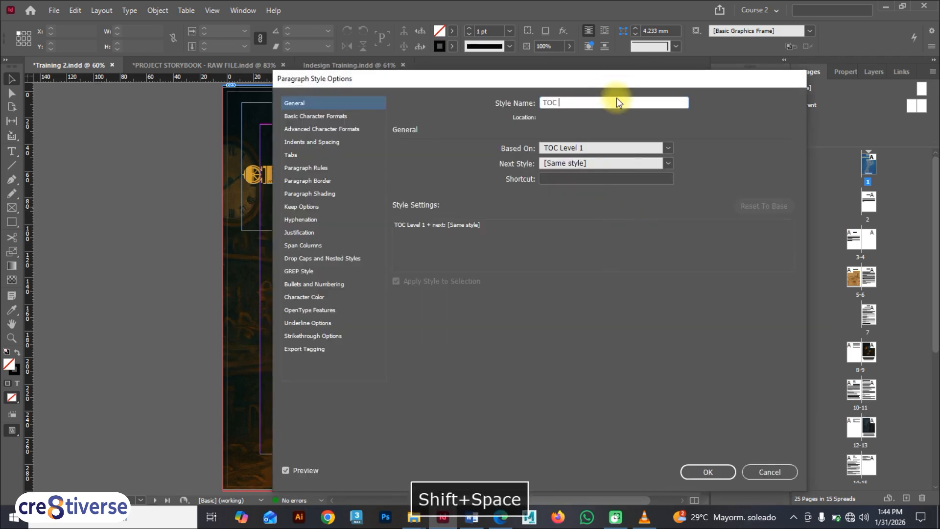
text(2)
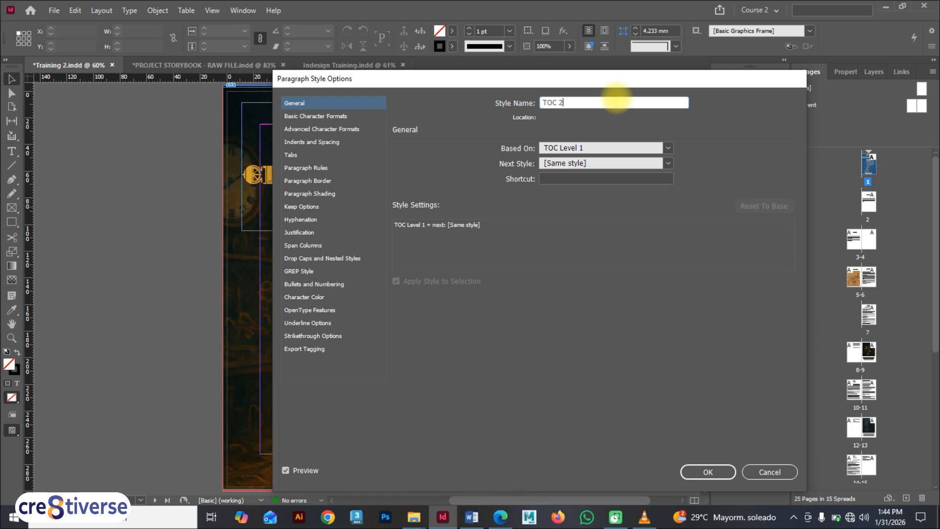
key(BackSpace)
key(BackSpace)
text(Level 2)
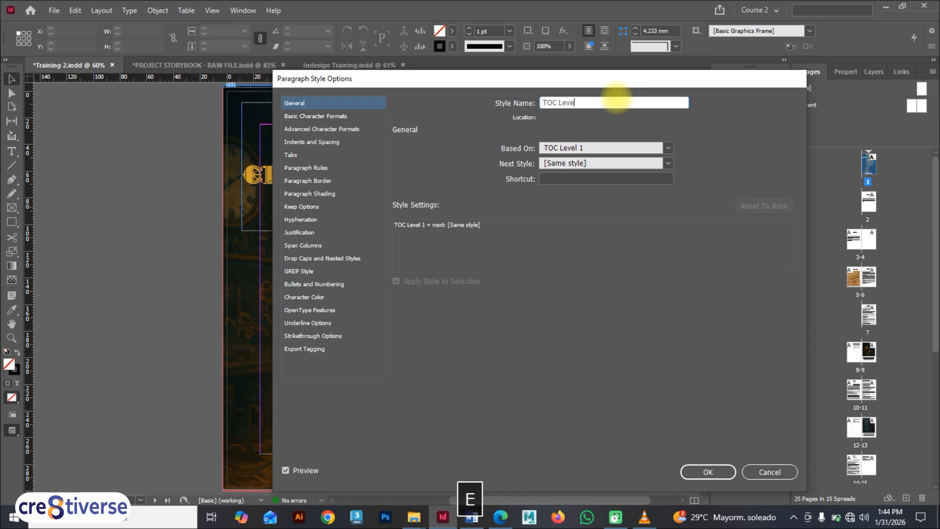
click(685, 471)
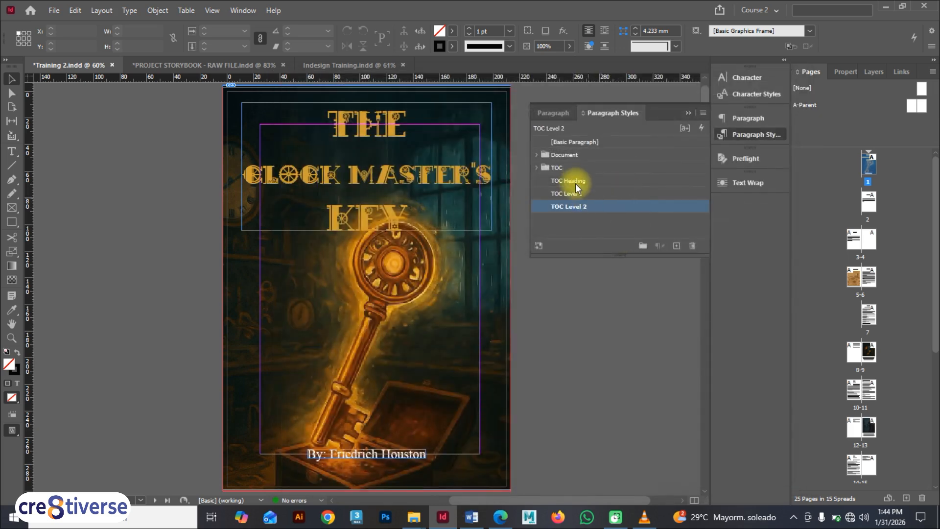
Change the TOC Heading style so it is based on [No Paragraph Style]
double_click(575, 182)
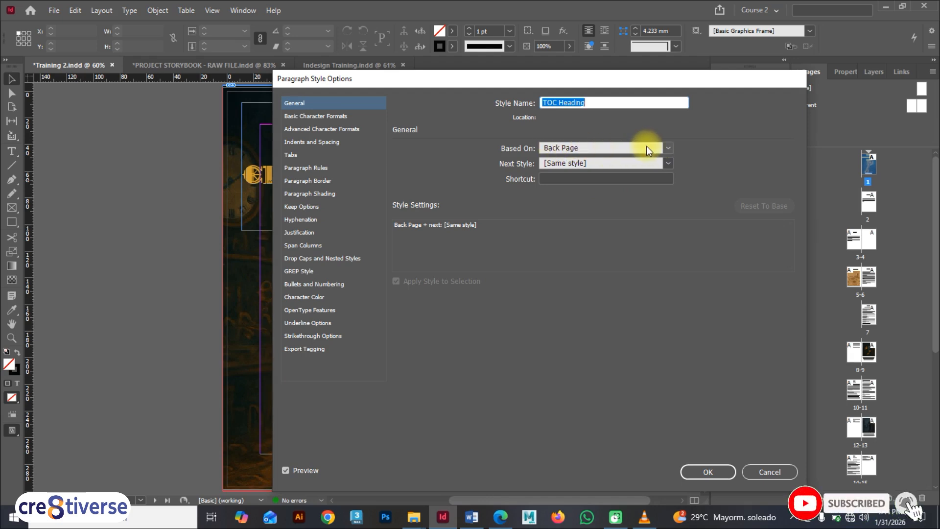
click(665, 148)
click(603, 161)
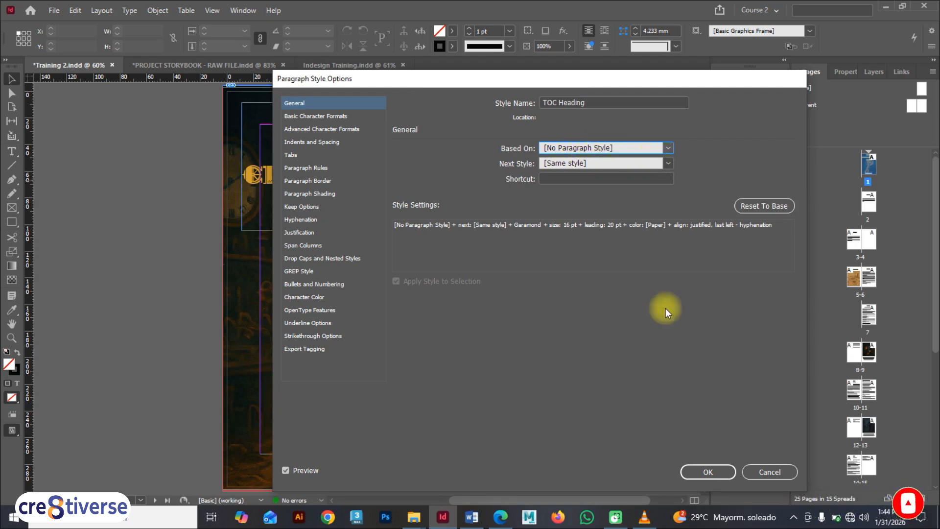
click(709, 470)
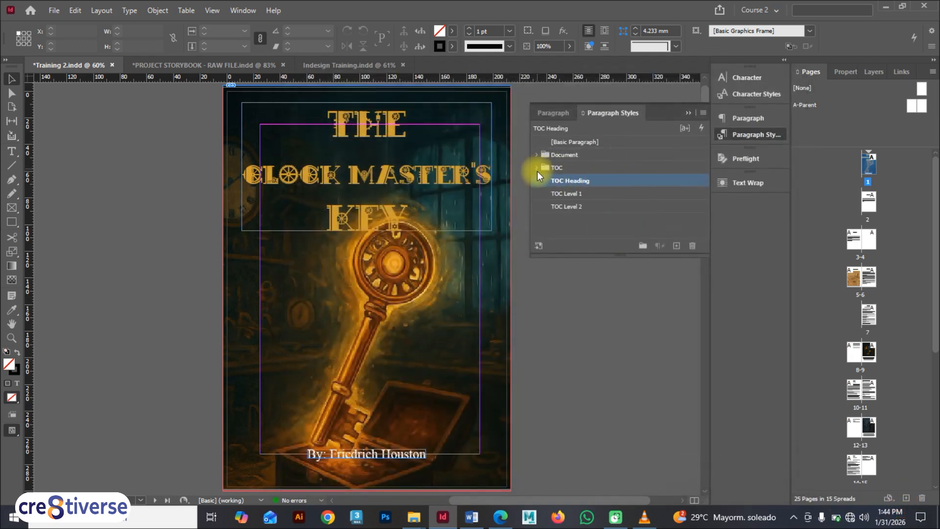
Move TOC Heading, TOC Level 1 and TOC Level 2 into the TOC group and collapse the group
drag(580, 181, 583, 170)
click(535, 168)
click(583, 181)
click(585, 194)
click(586, 207)
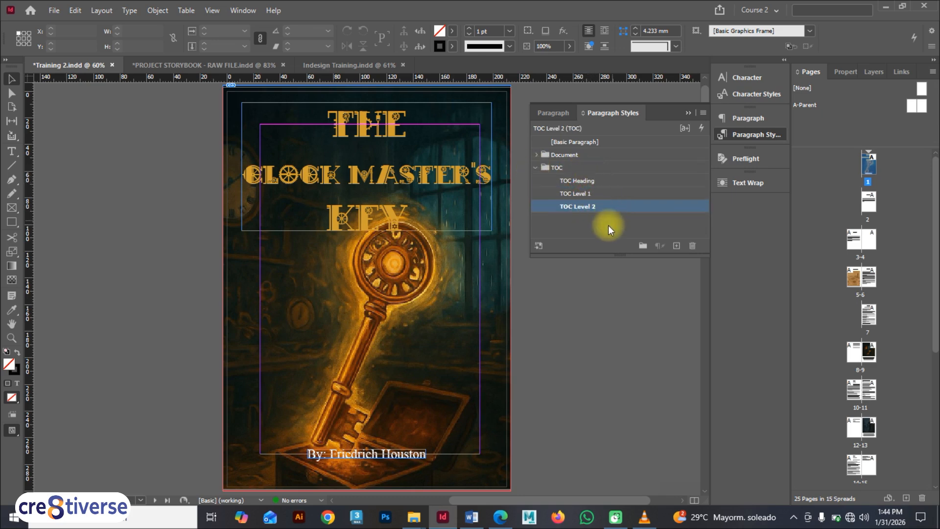
click(536, 168)
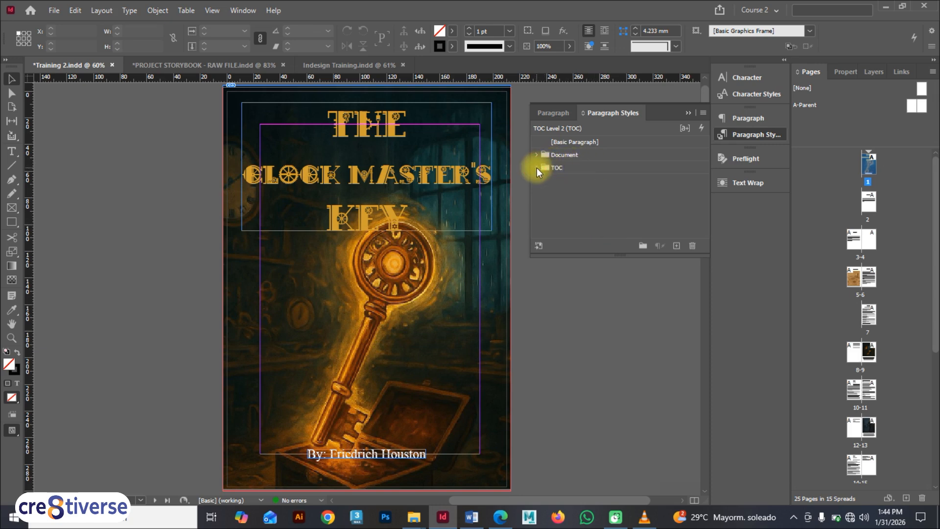
click(536, 168)
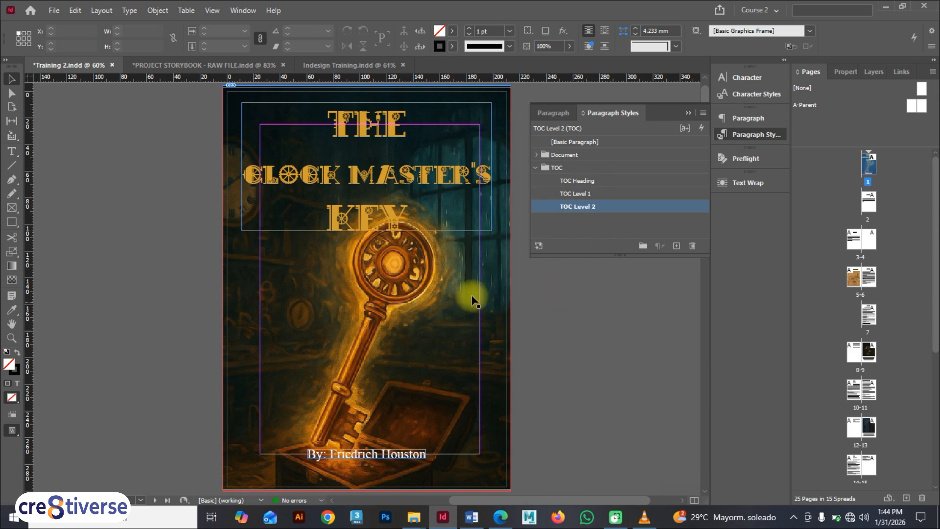
click(537, 167)
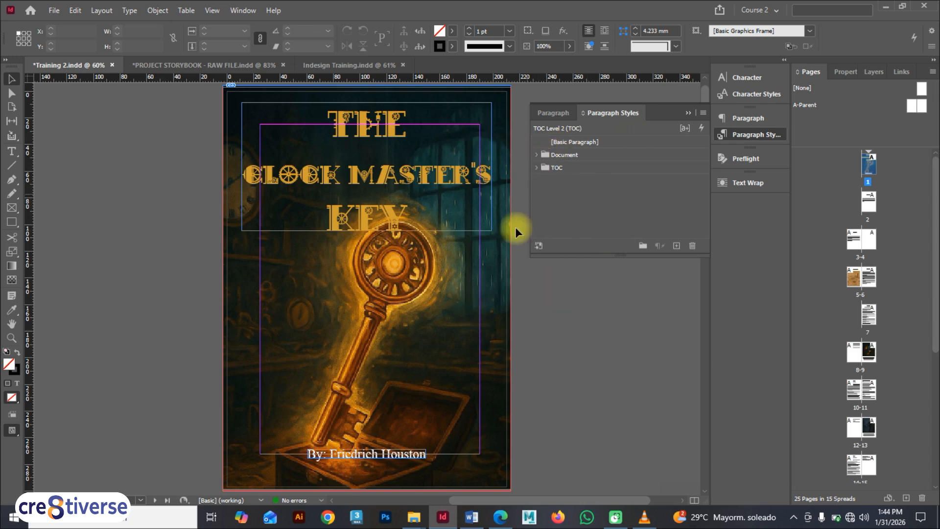
Review which paragraph styles are applied to the headings throughout the book's pages
click(689, 112)
scroll(482, 252, down, 6)
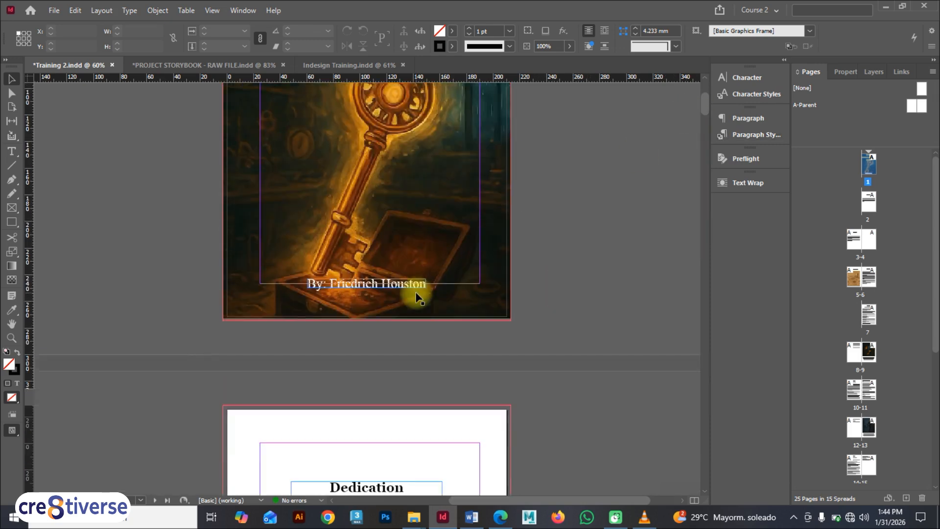
click(374, 286)
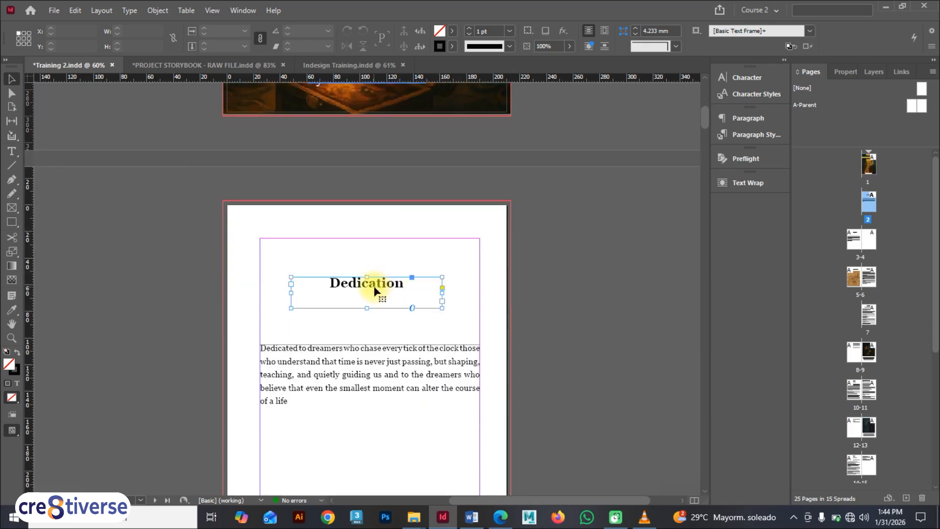
click(749, 134)
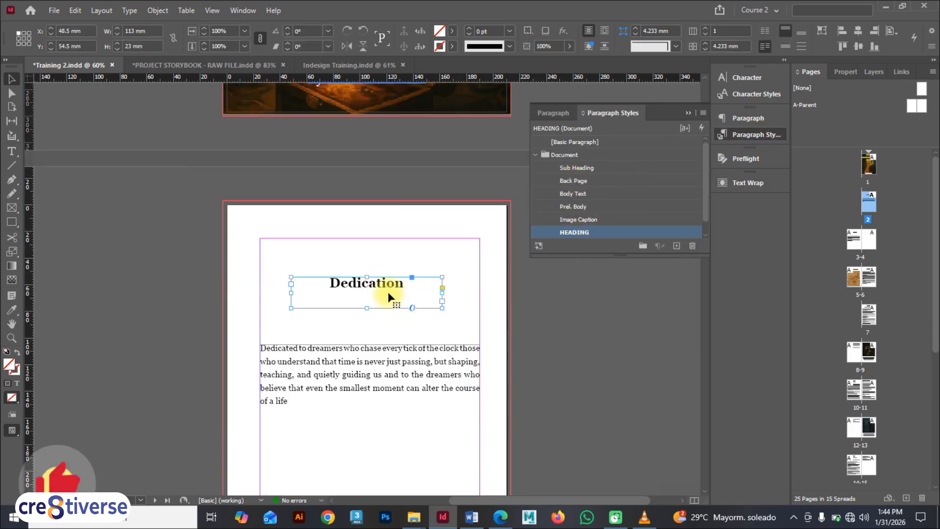
scroll(383, 286, down, 8)
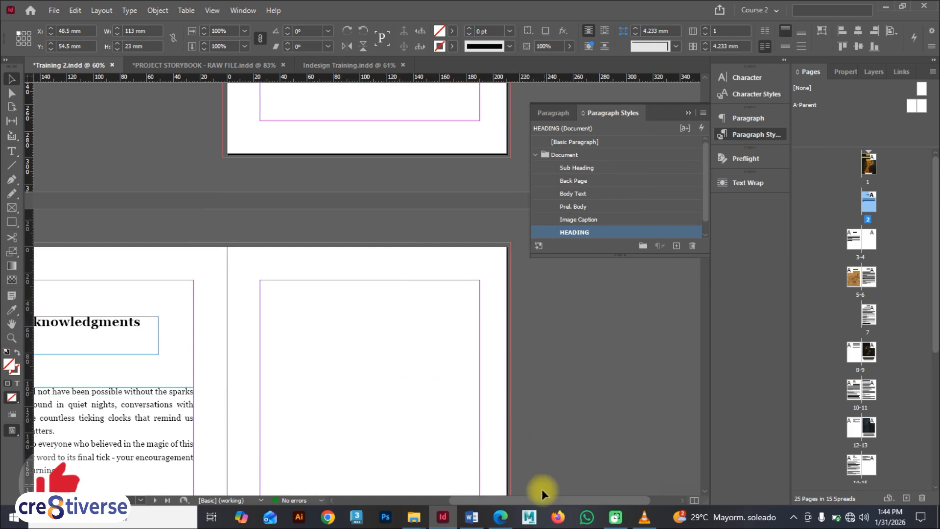
scroll(473, 300, left, 3)
scroll(479, 284, up, 6)
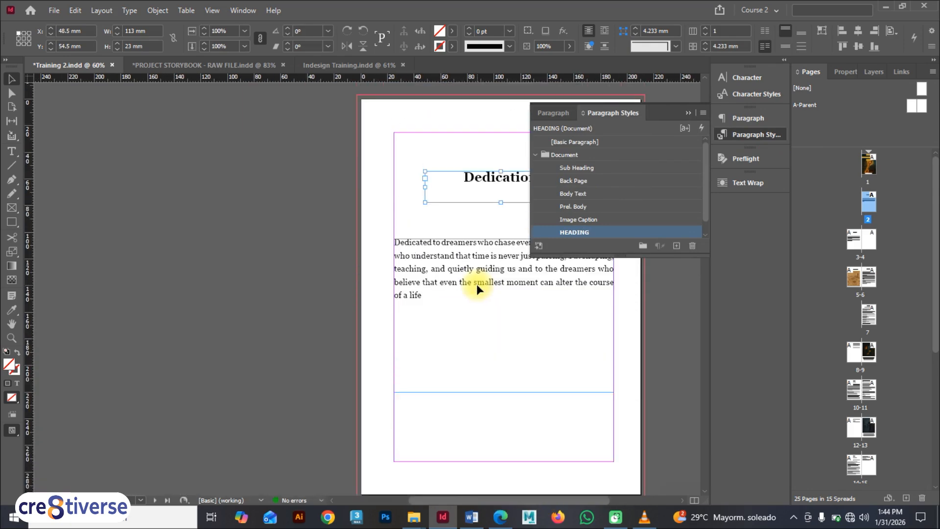
scroll(477, 284, down, 12)
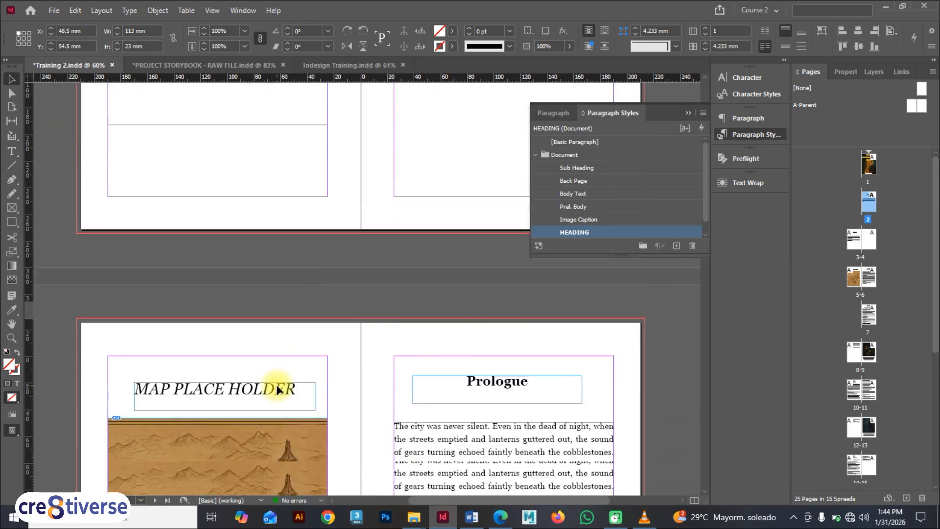
scroll(277, 389, down, 2)
scroll(447, 272, down, 8)
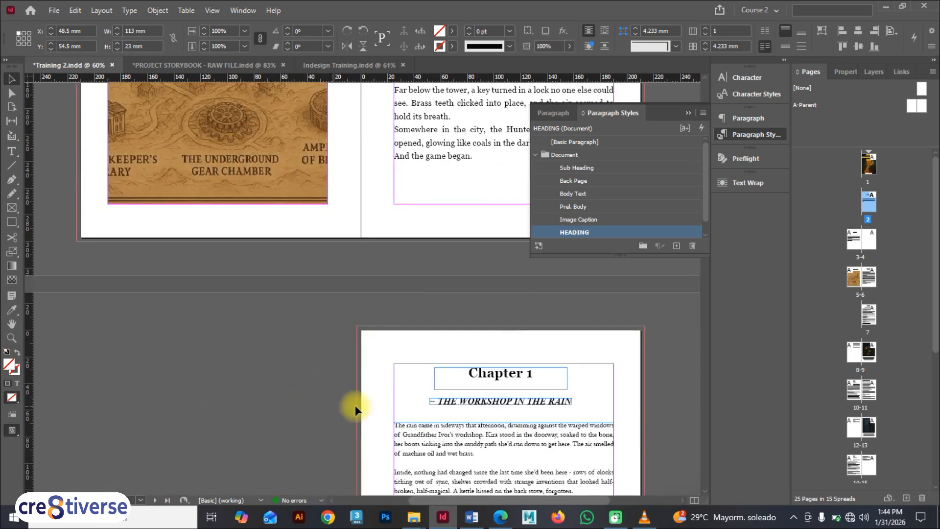
scroll(355, 404, down, 12)
scroll(350, 398, down, 6)
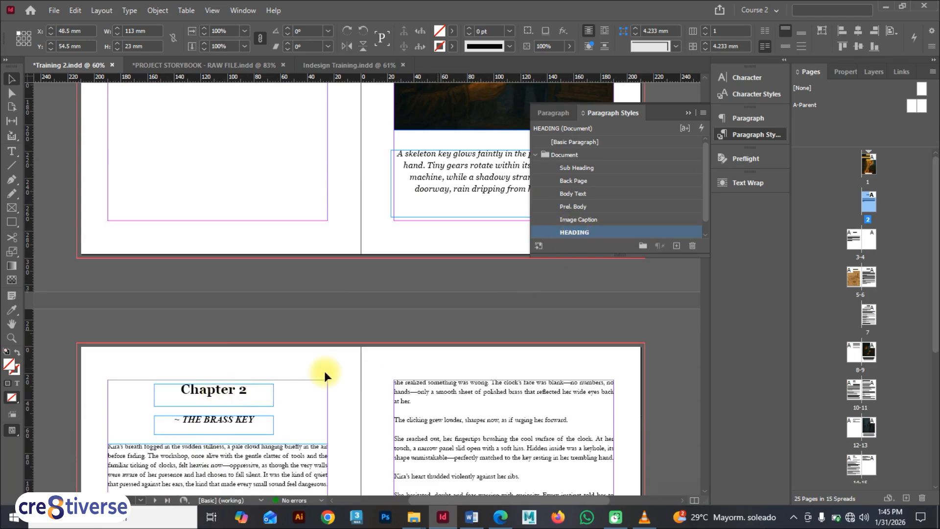
Apply the HEADING paragraph style to the Chapter 2 subtitle "~ THE BRASS KEY"
click(238, 420)
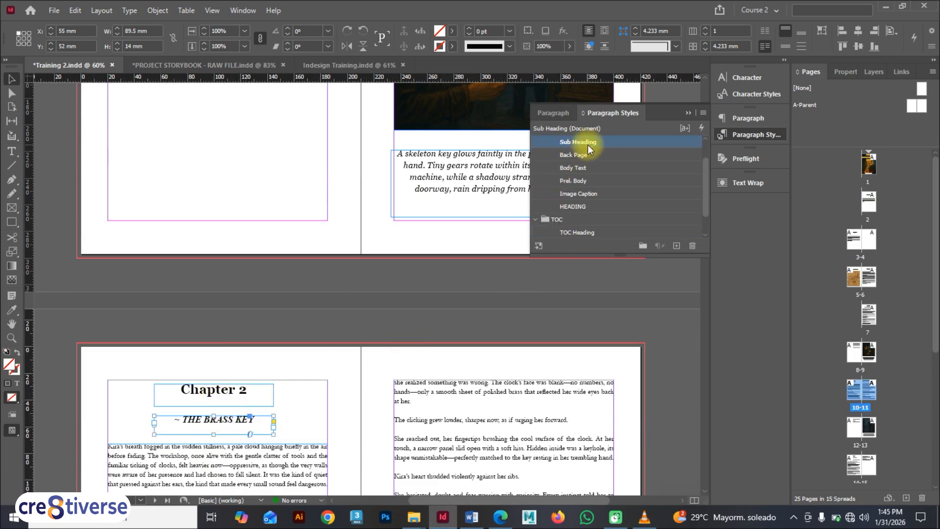
click(574, 206)
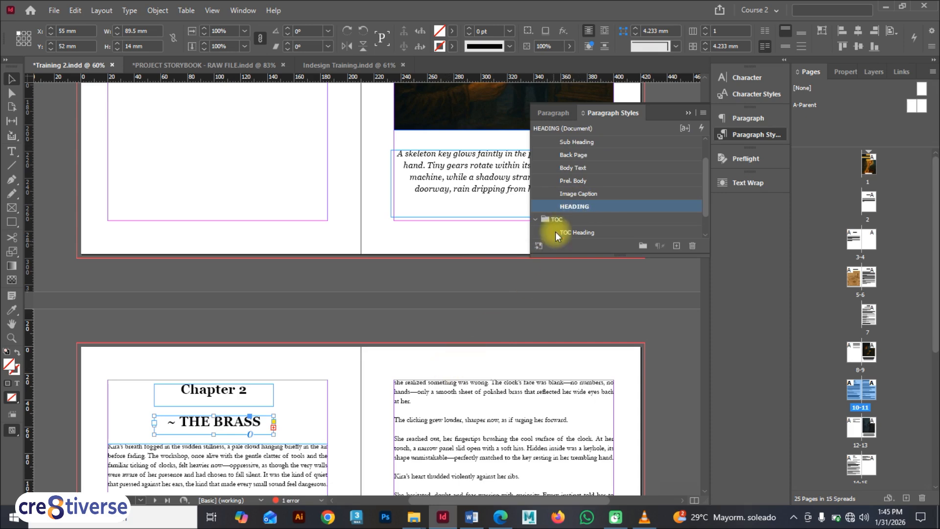
Open the Table of Contents dialog from the blank page and set the title style to HEADING
scroll(197, 415, down, 3)
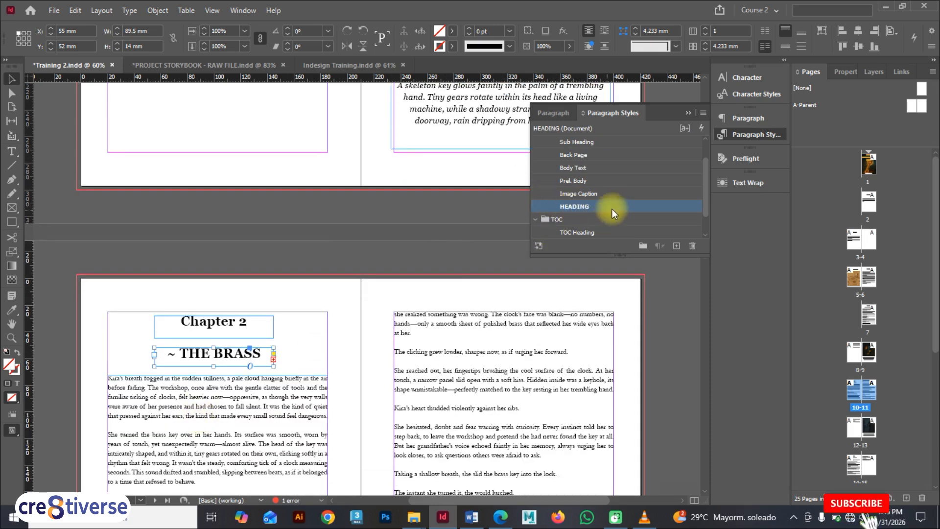
scroll(440, 267, up, 10)
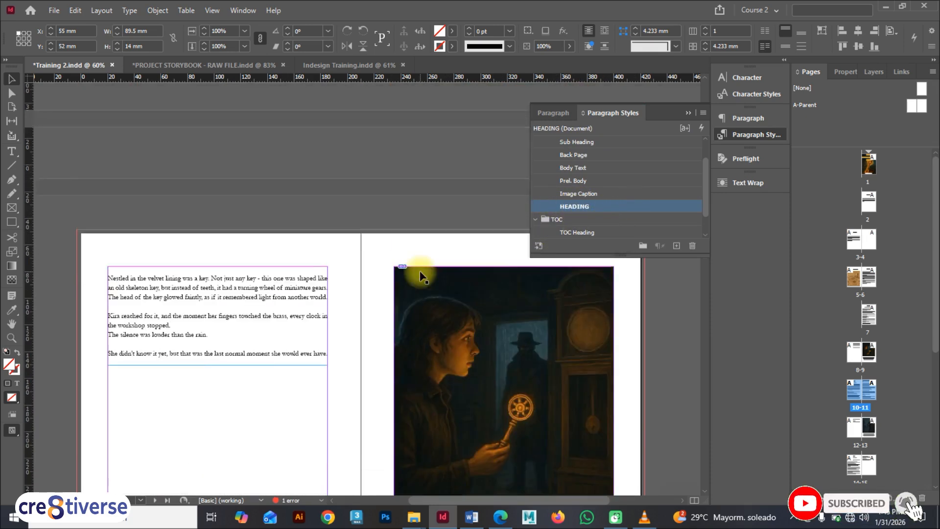
scroll(421, 272, up, 7)
drag(543, 502, 599, 501)
scroll(425, 343, up, 7)
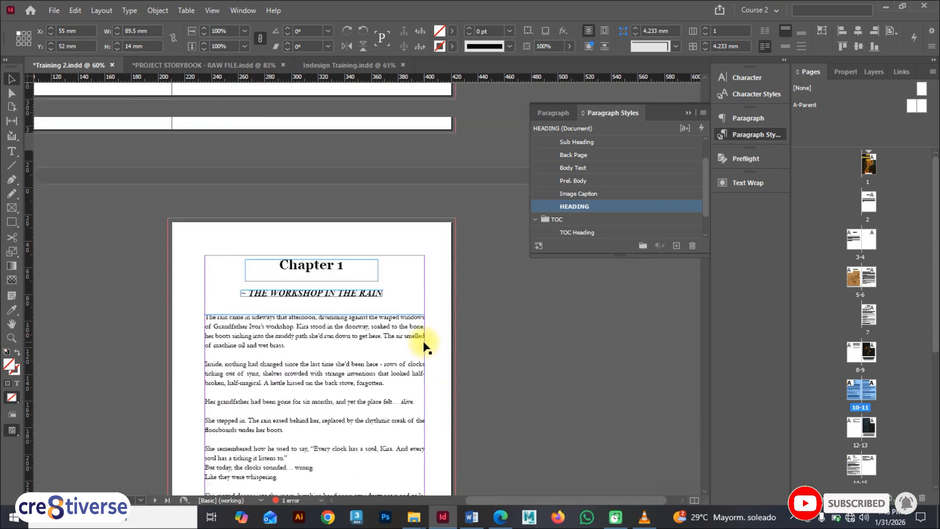
scroll(423, 342, up, 15)
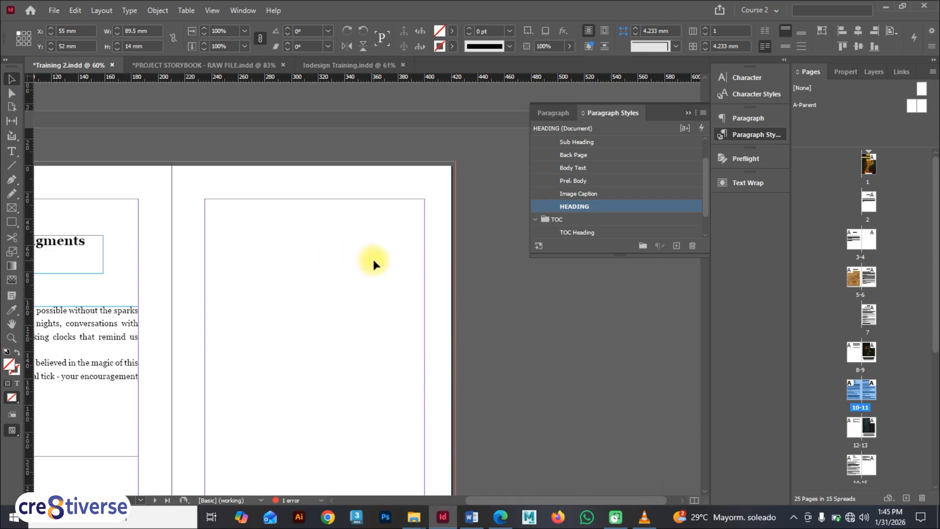
click(542, 288)
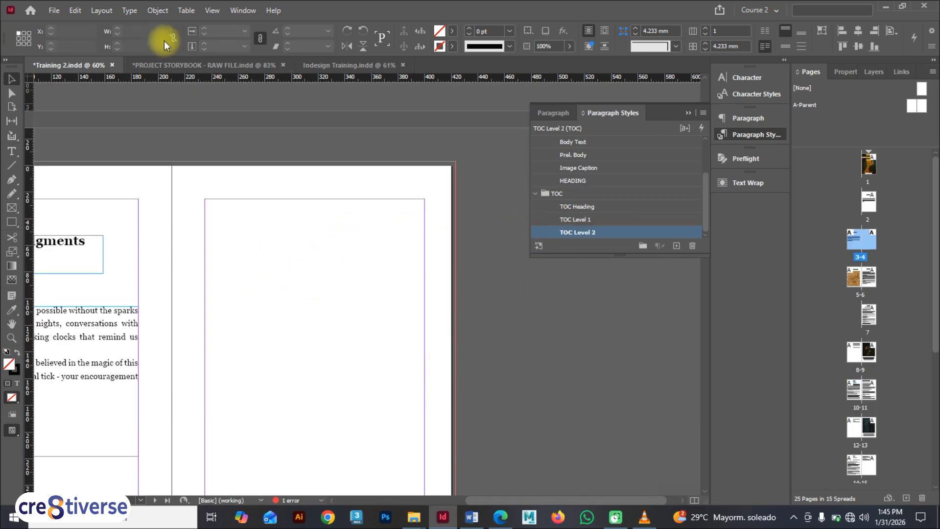
click(101, 11)
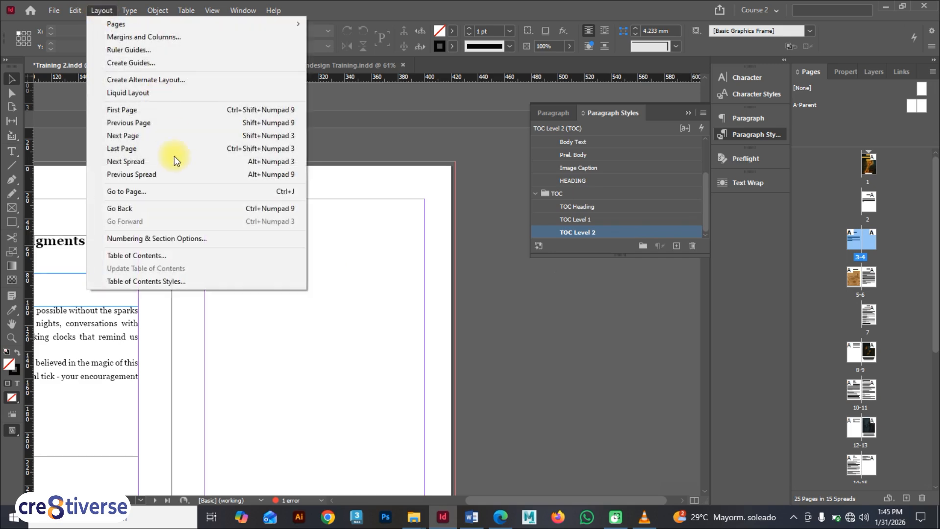
click(158, 255)
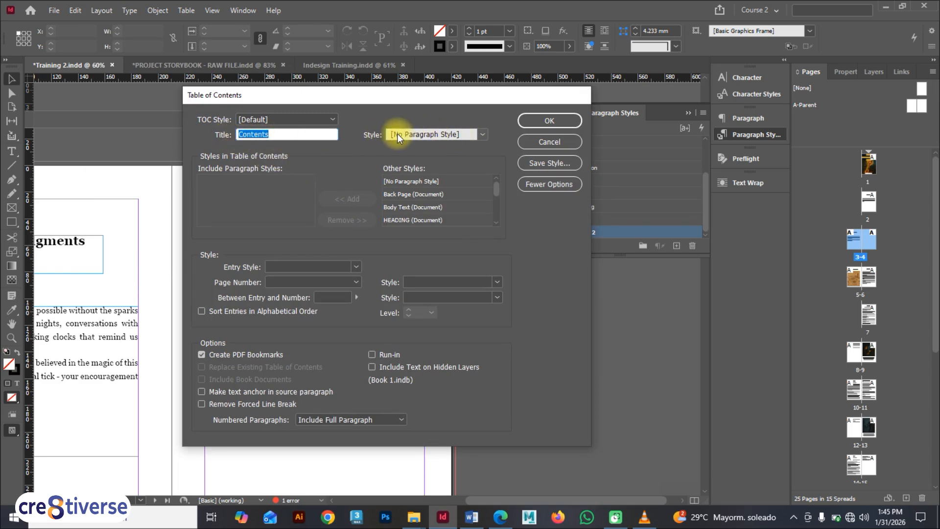
click(480, 134)
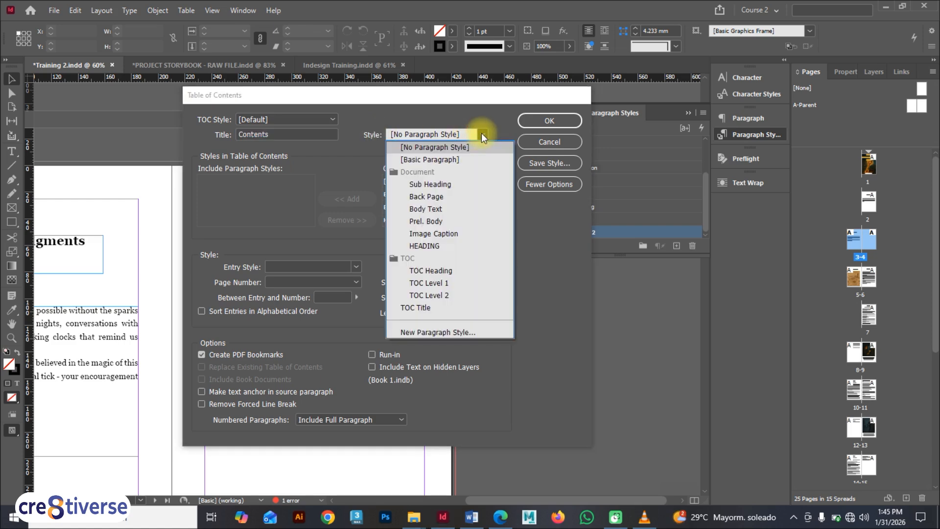
click(444, 246)
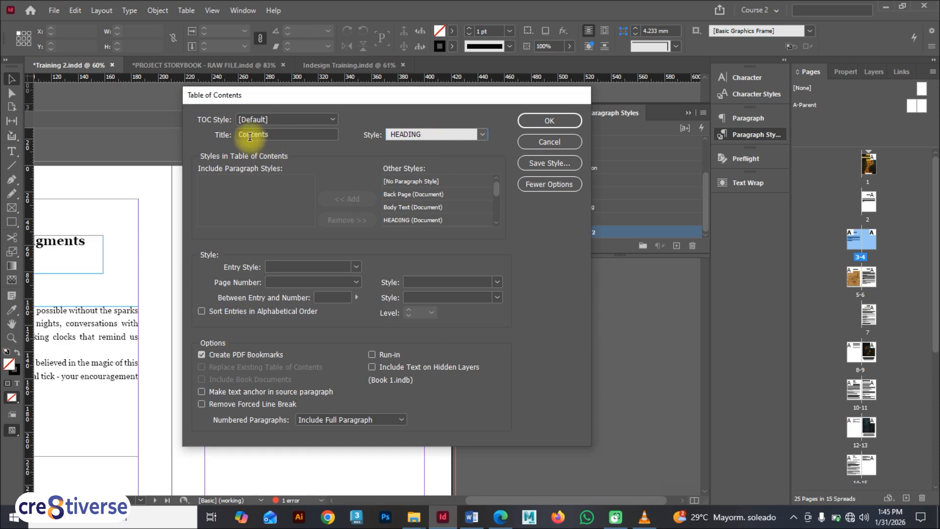
Change the table of contents title to "Table of Content"
double_click(275, 134)
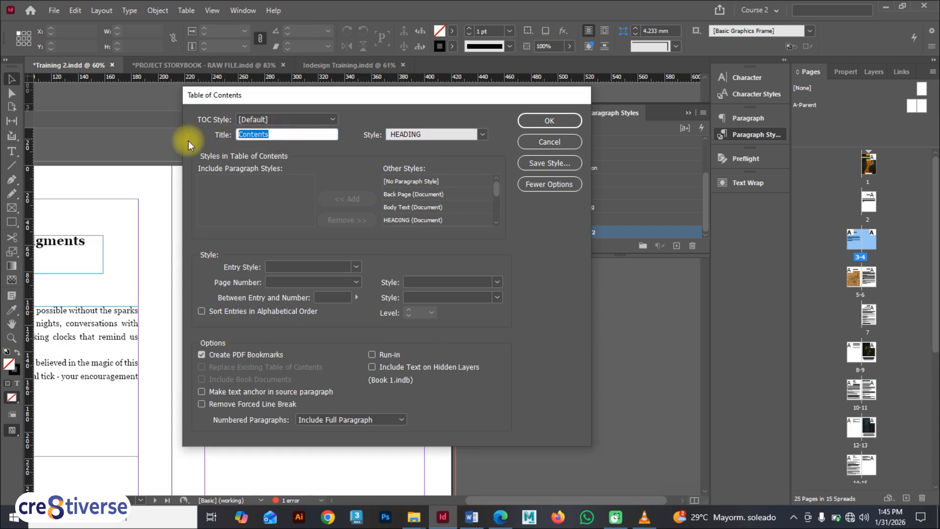
text(Table of COnten)
key(BackSpace)
key(BackSpace)
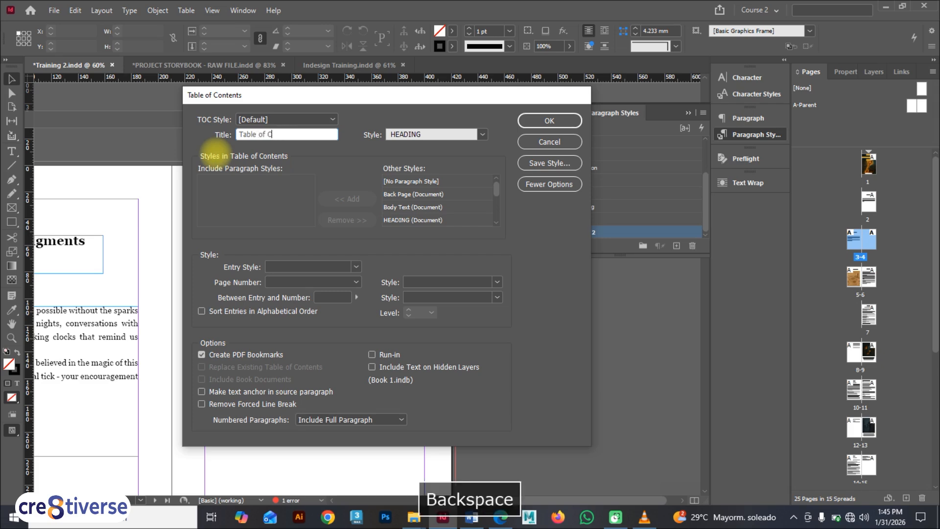
text(ontent)
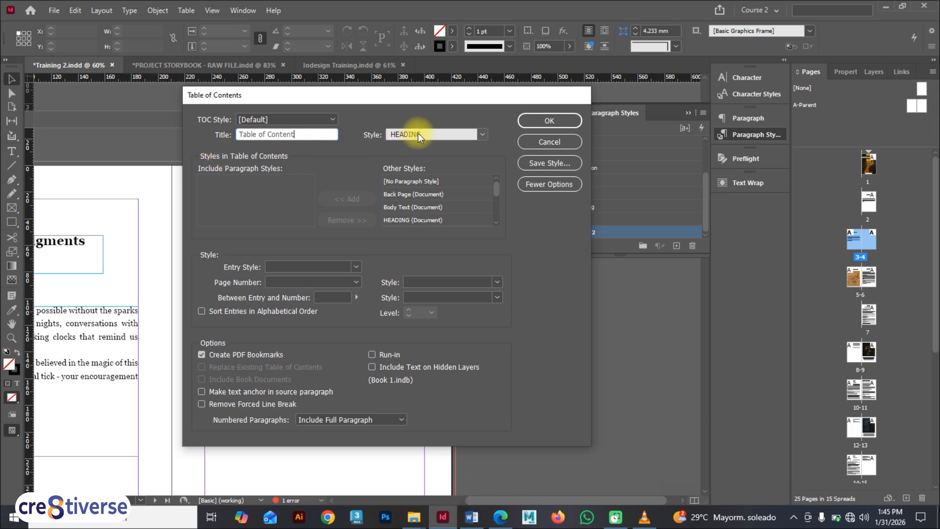
click(303, 139)
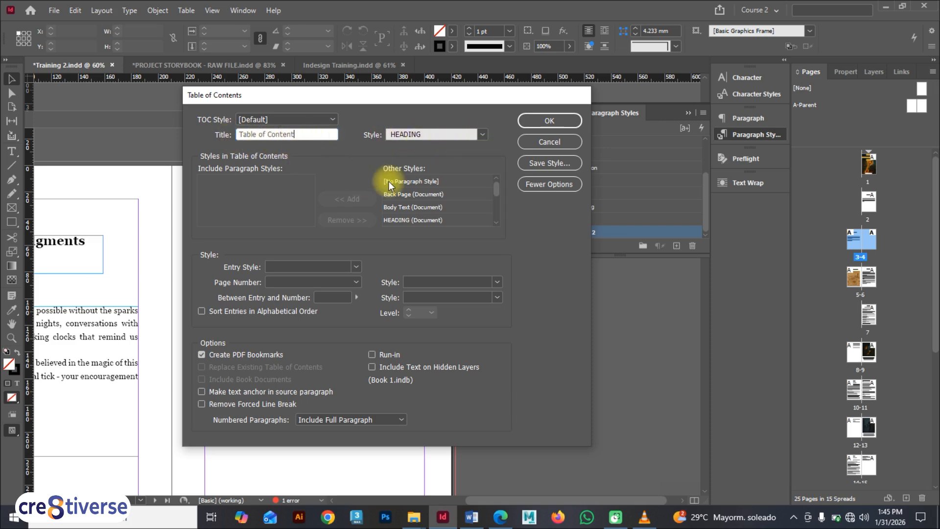
Add the HEADING and Sub Heading paragraph styles to the styles included in the table of contents
mouse_move(498, 187)
mouse_down()
mouse_move(499, 212)
mouse_move(500, 182)
mouse_up()
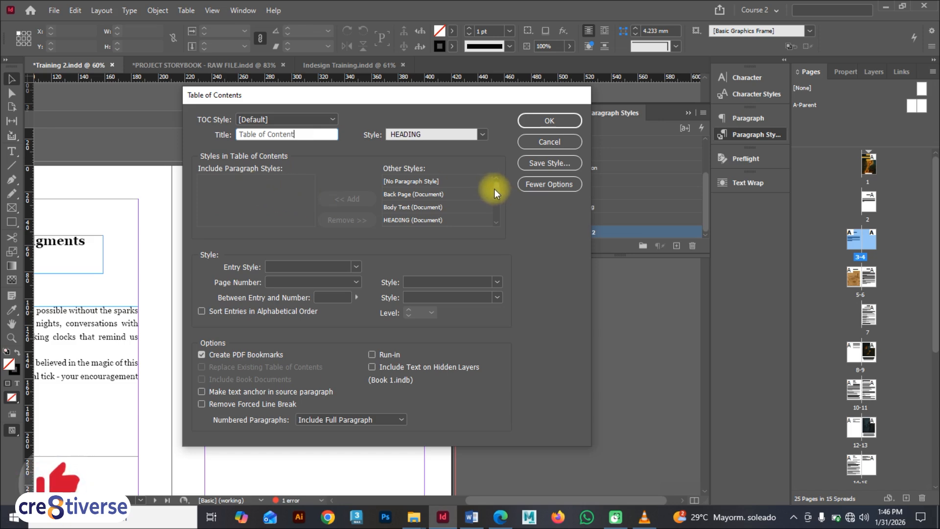
drag(494, 188, 496, 192)
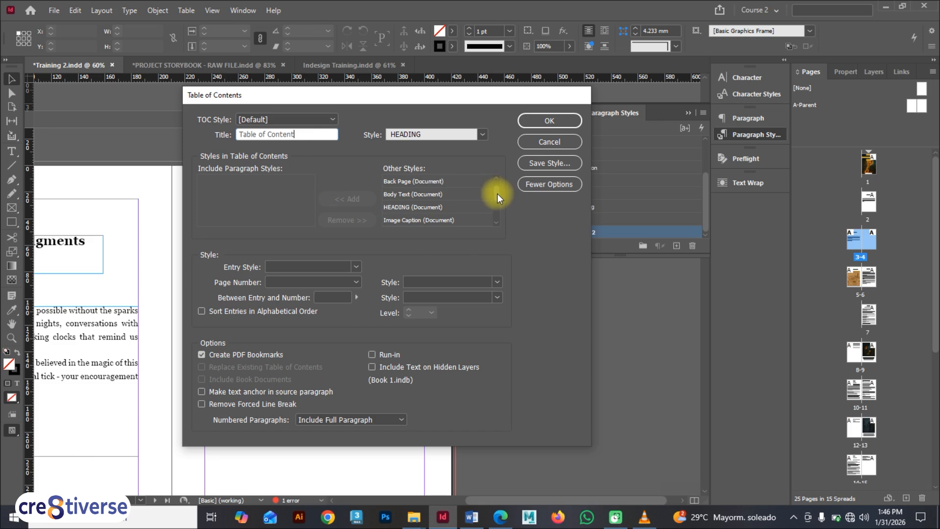
click(429, 206)
click(345, 198)
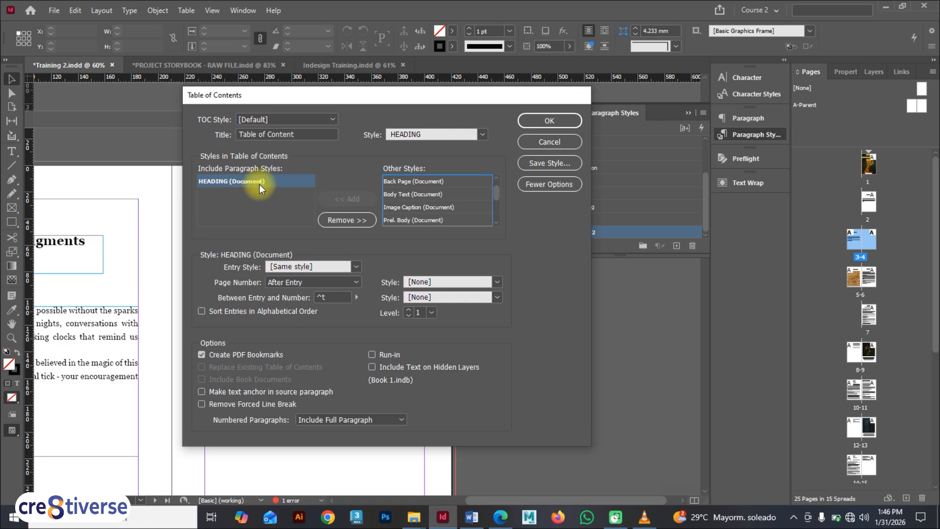
scroll(494, 196, down, 2)
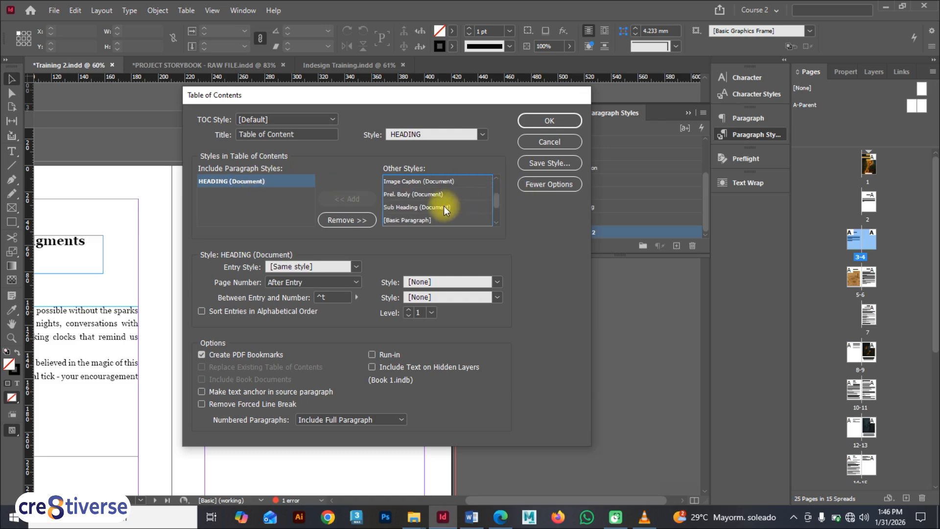
click(443, 206)
click(353, 199)
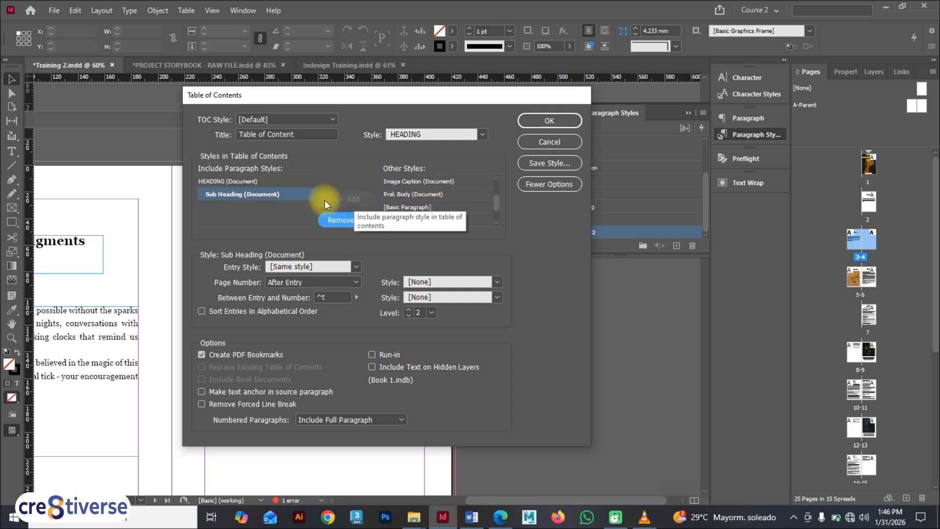
Check the included styles' levels, then change the title style to TOC Heading
click(237, 182)
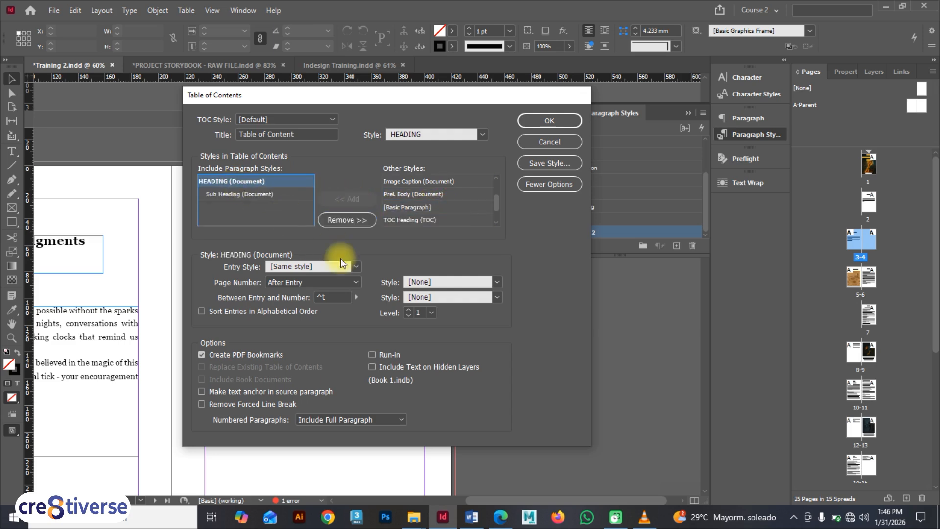
click(270, 198)
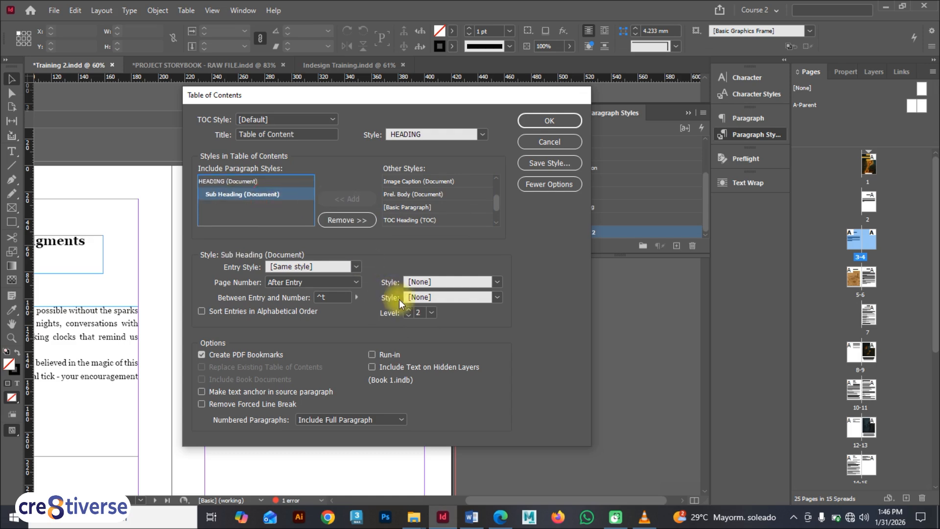
drag(463, 97, 402, 95)
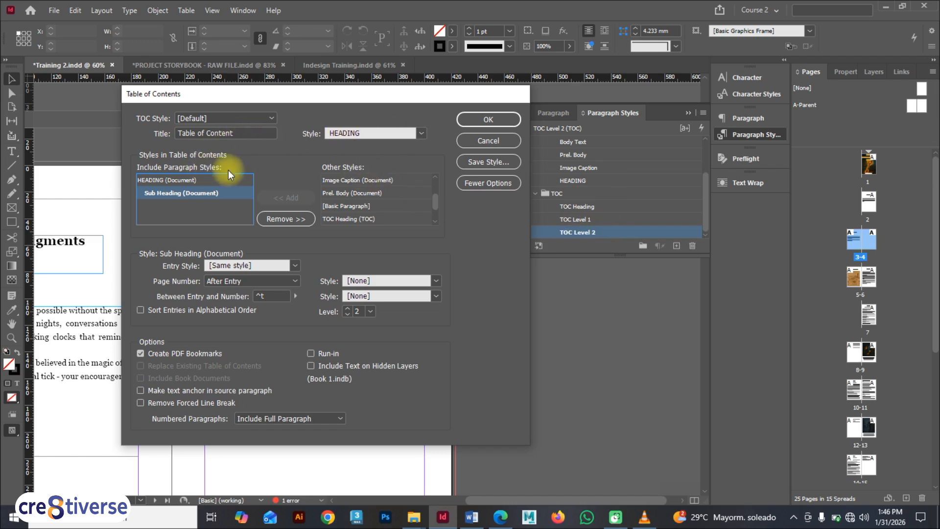
click(420, 133)
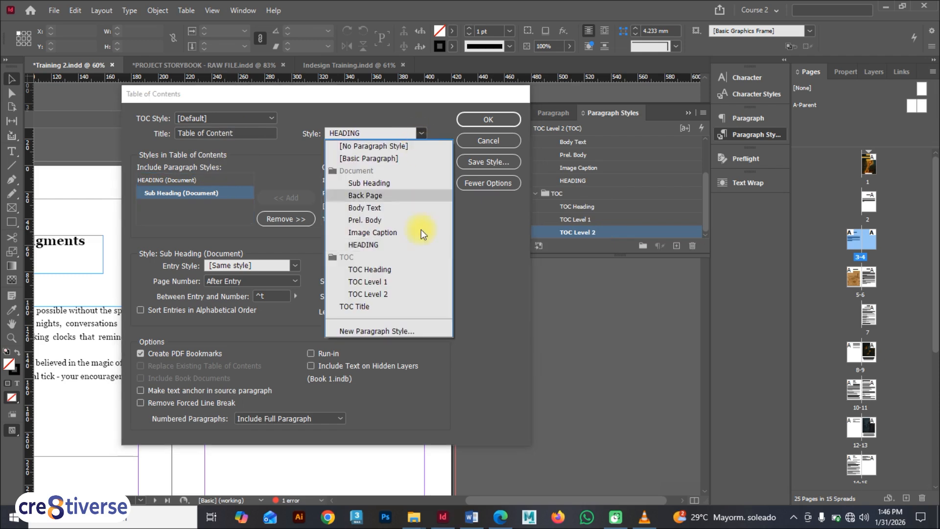
click(397, 269)
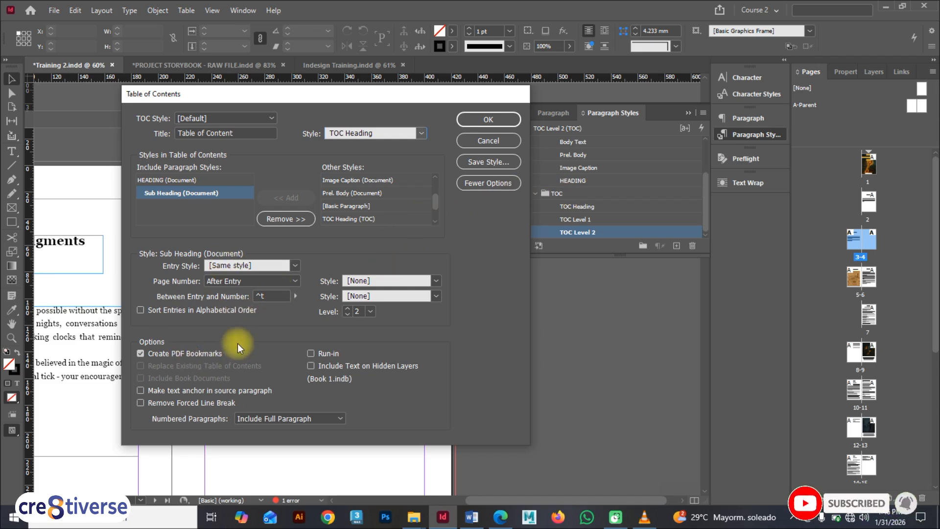
click(469, 187)
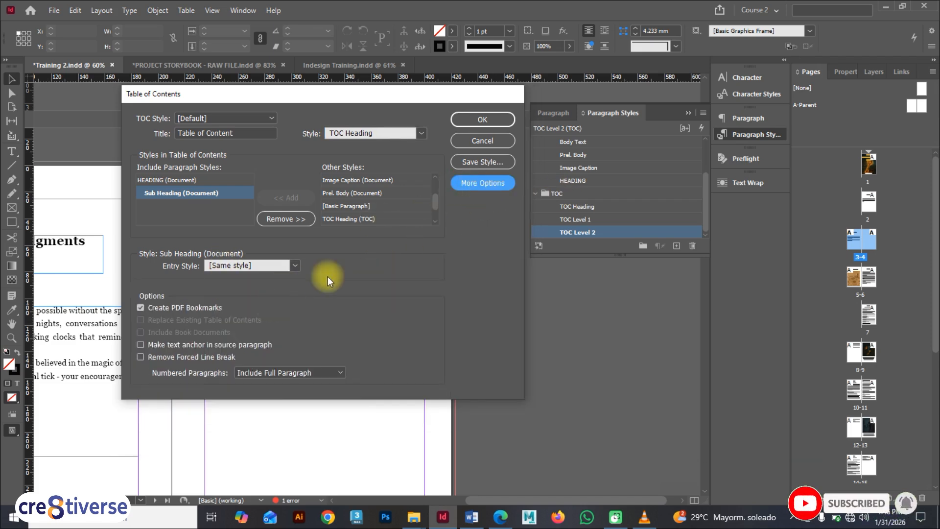
click(478, 184)
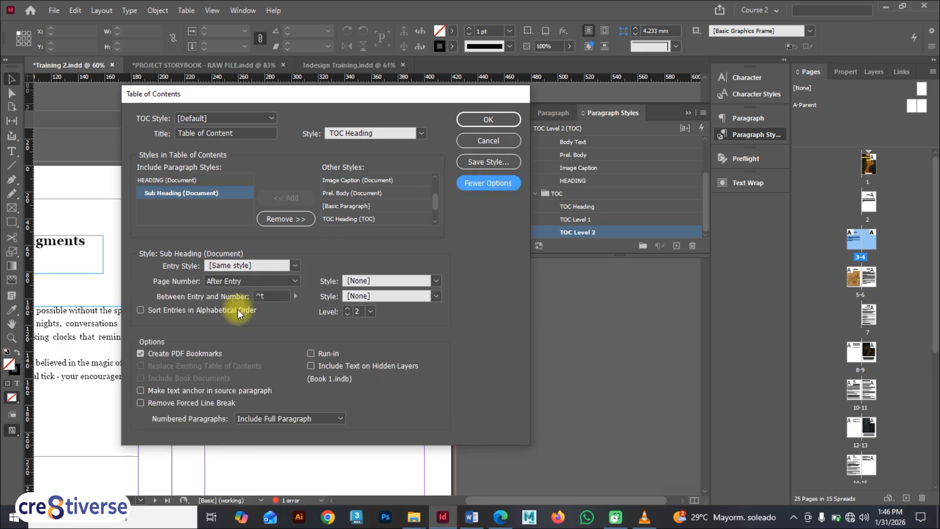
Set the entry style for the HEADING paragraph style in the table of contents to TOC Level 1
click(174, 180)
click(179, 192)
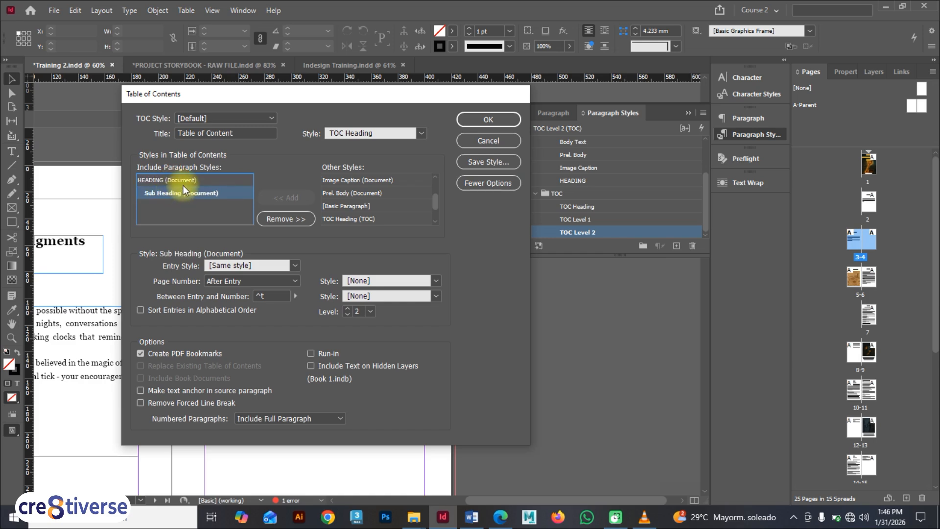
click(183, 181)
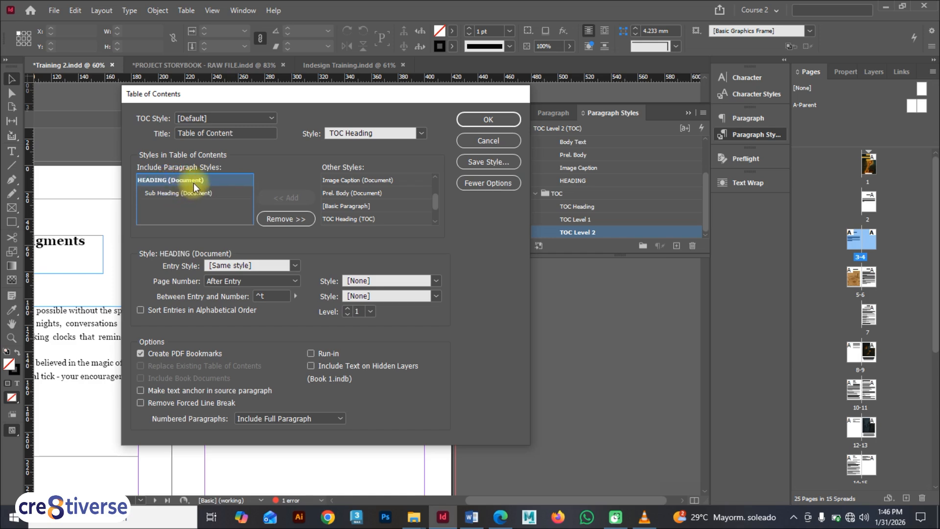
click(290, 265)
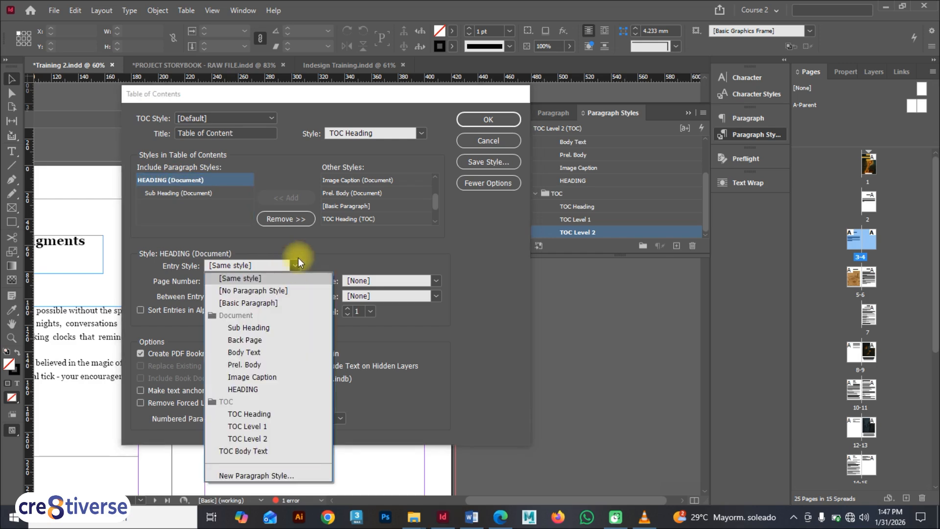
click(263, 425)
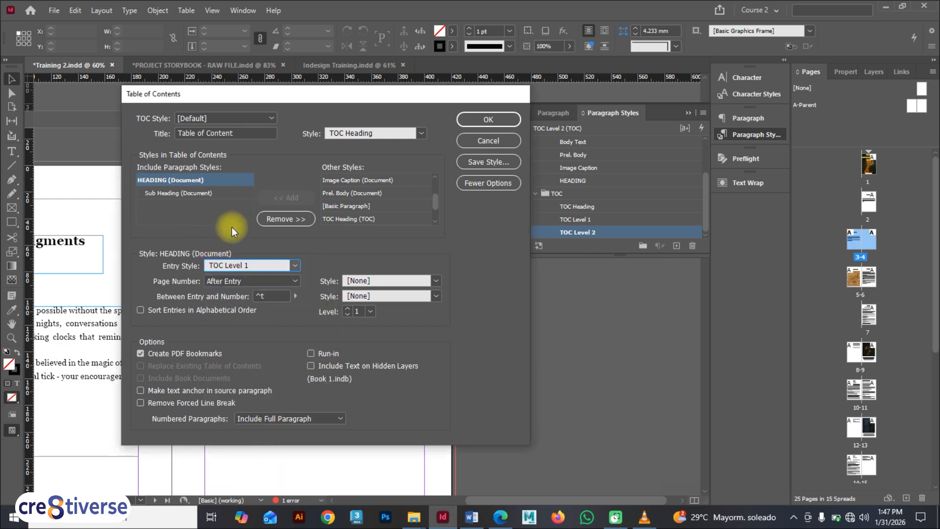
Set the entry style for the Sub Heading paragraph style to TOC Level 2
click(195, 192)
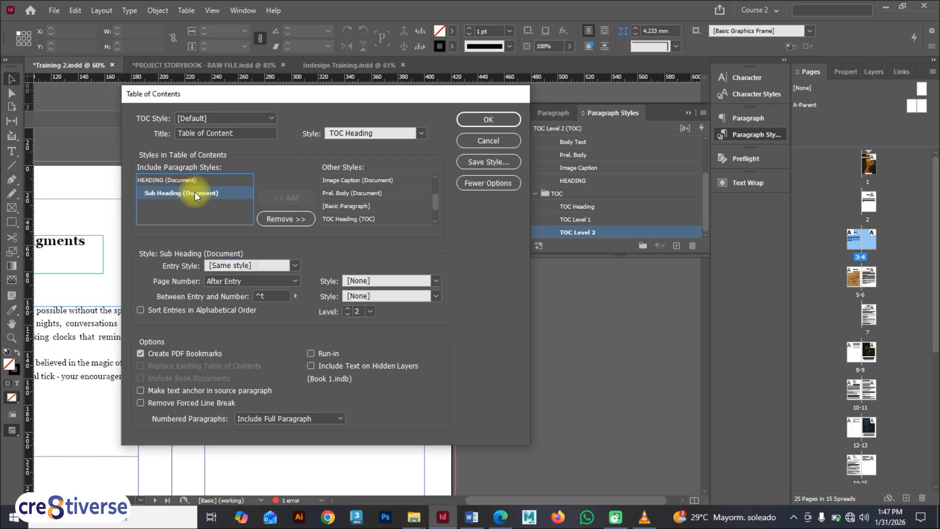
click(294, 265)
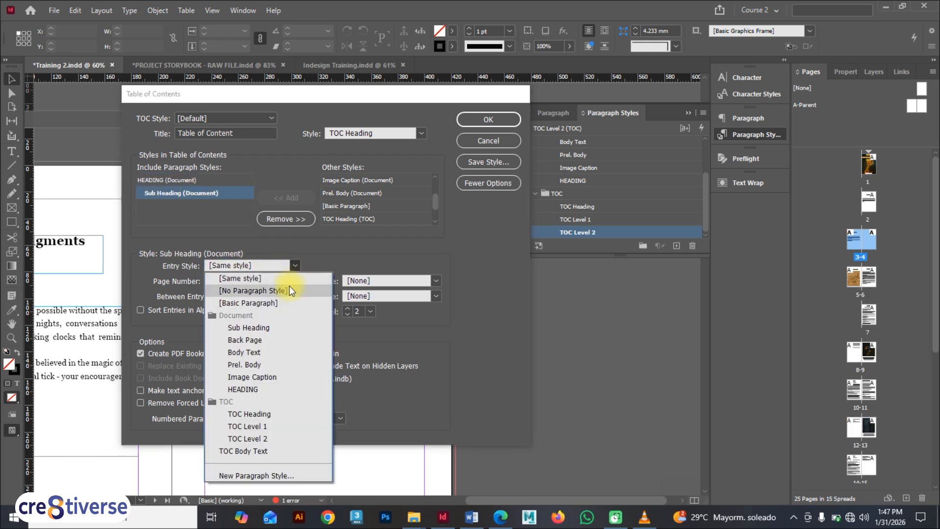
click(270, 438)
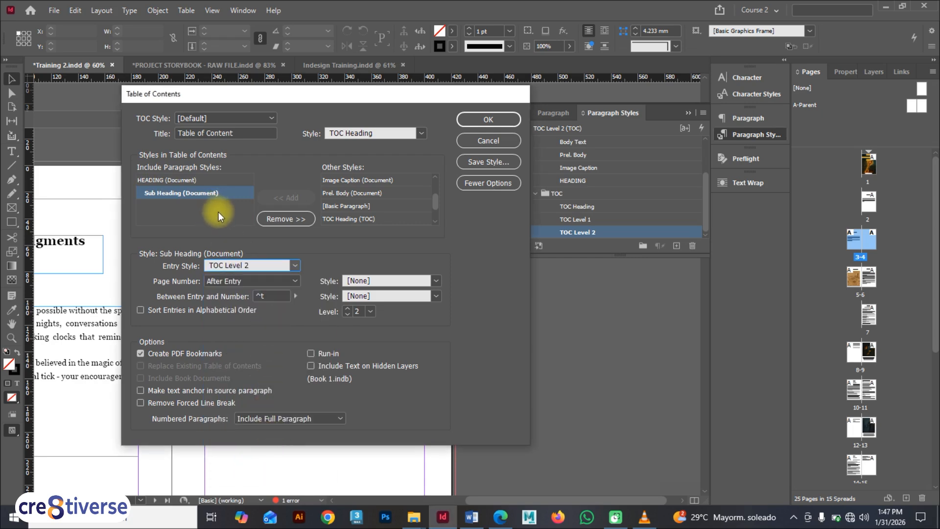
Generate the table of contents, including items in overset text, and place it on the blank page
mouse_move(267, 93)
mouse_down()
mouse_move(257, 122)
mouse_move(262, 117)
mouse_move(250, 118)
mouse_move(266, 104)
mouse_up()
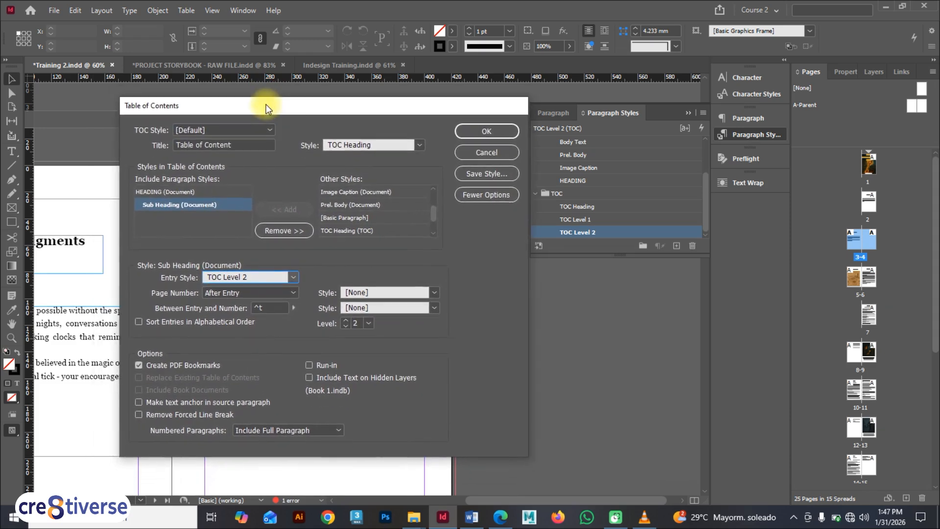
click(485, 131)
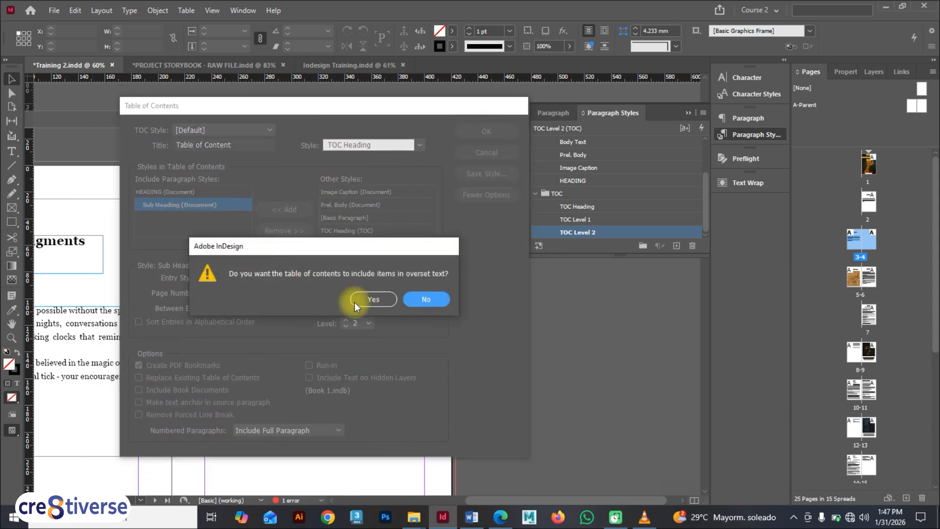
click(369, 298)
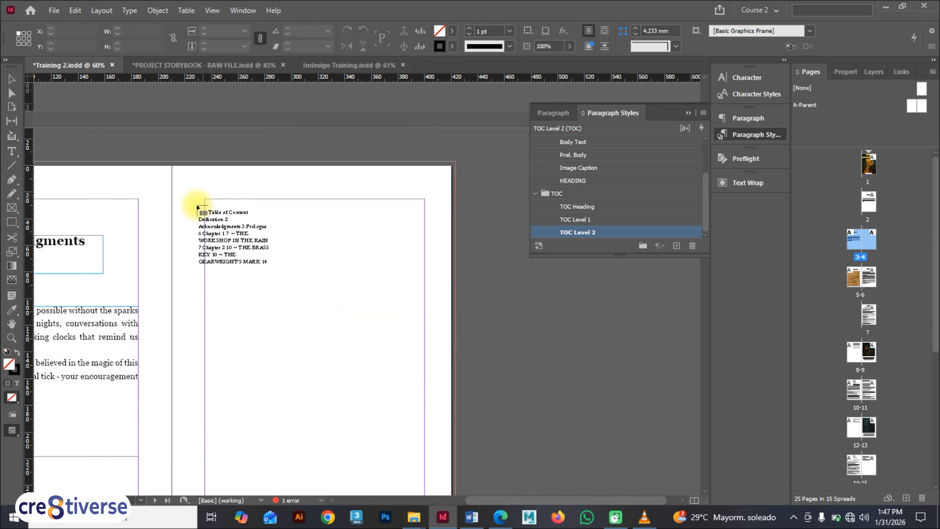
click(237, 243)
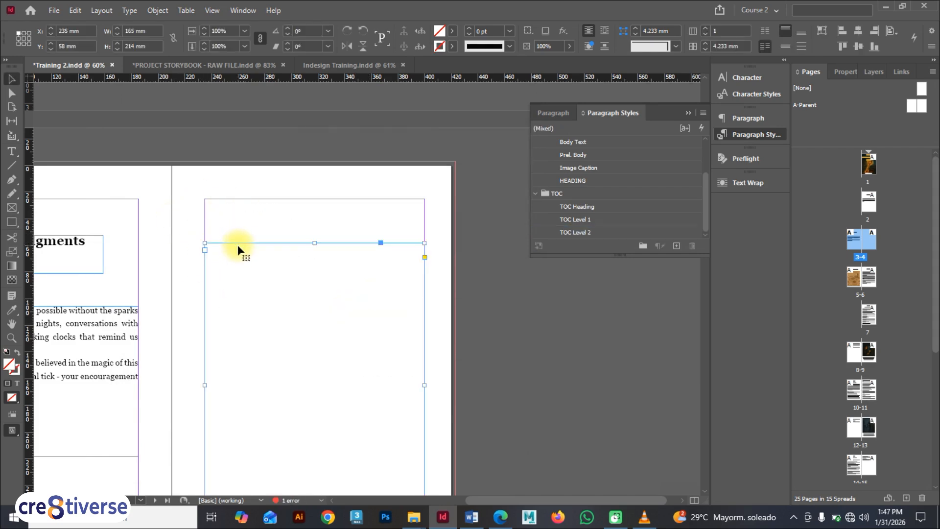
drag(251, 277, 253, 247)
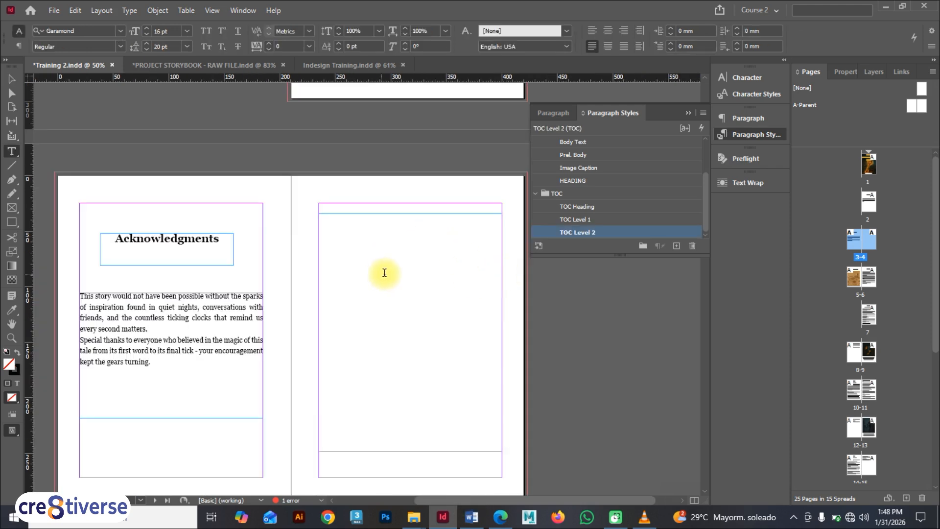
Select all the table of contents text and change its fill colour to Black
click(365, 269)
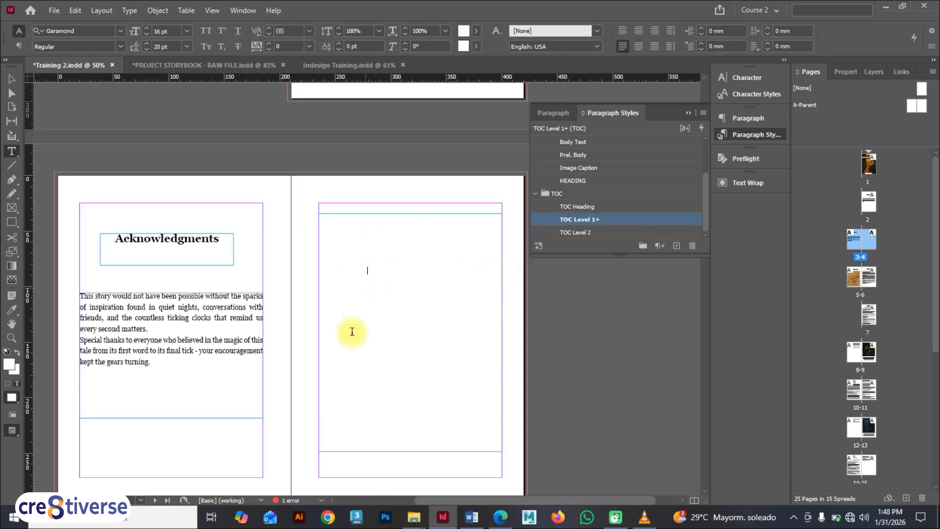
drag(416, 435, 318, 215)
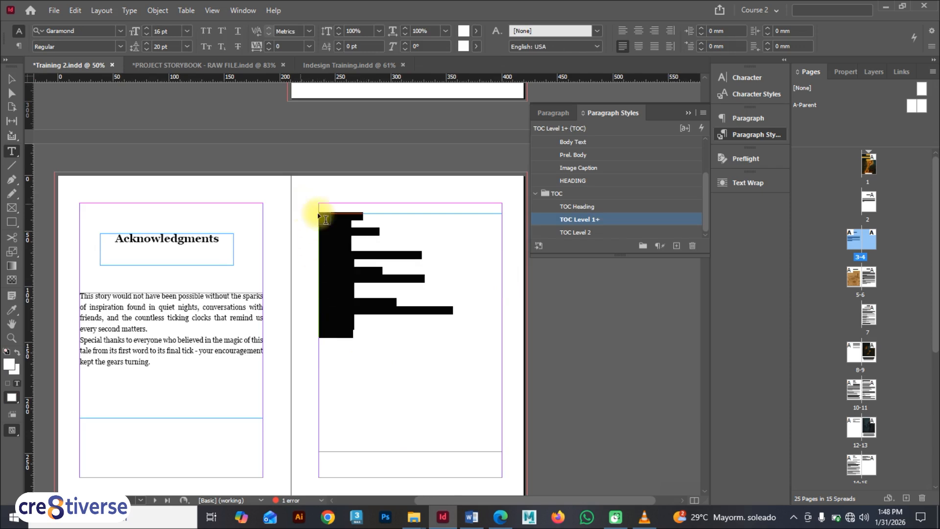
key(ctrl+a)
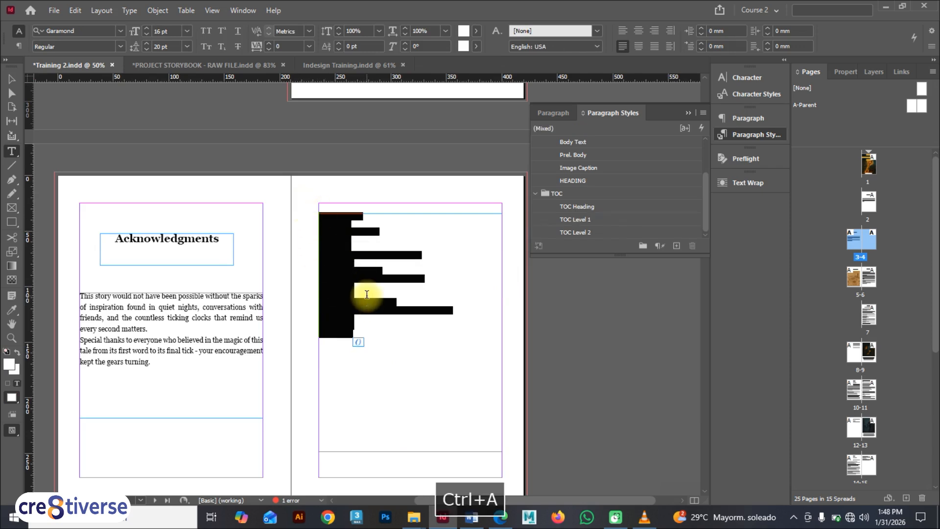
click(473, 32)
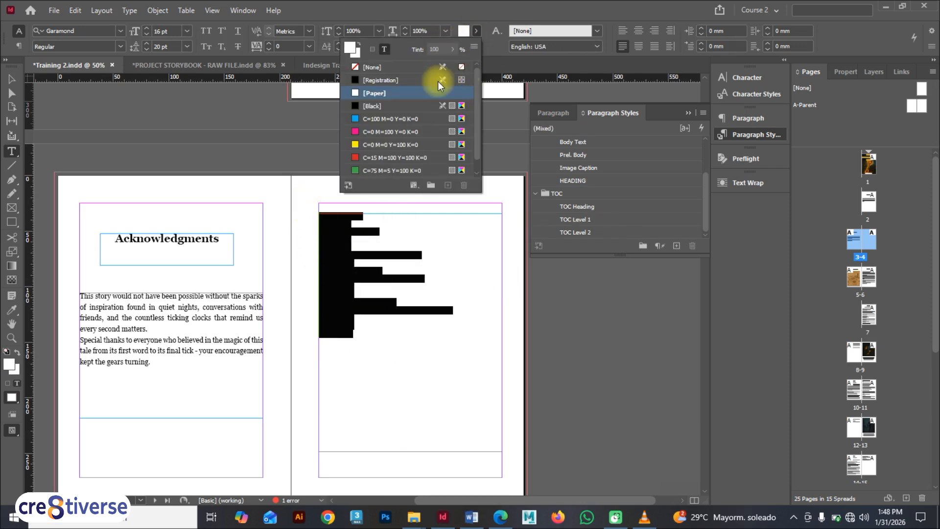
click(382, 81)
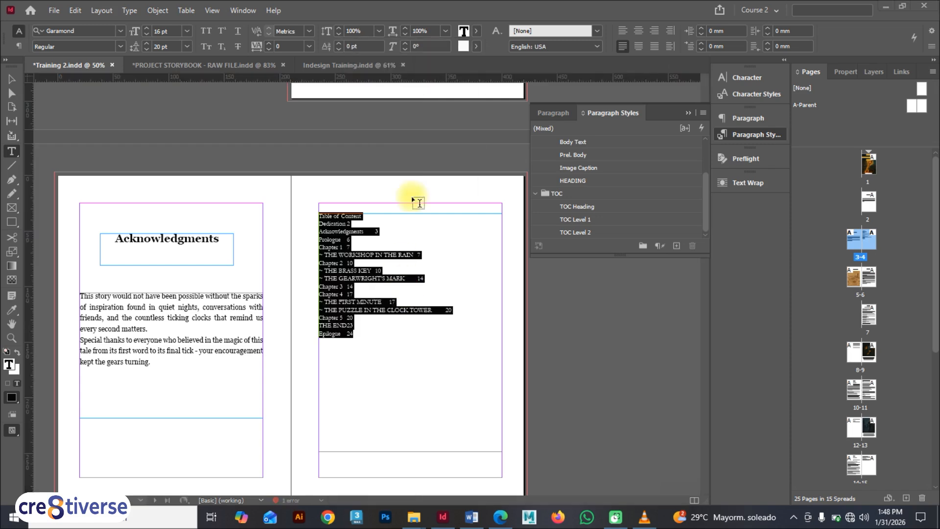
click(476, 31)
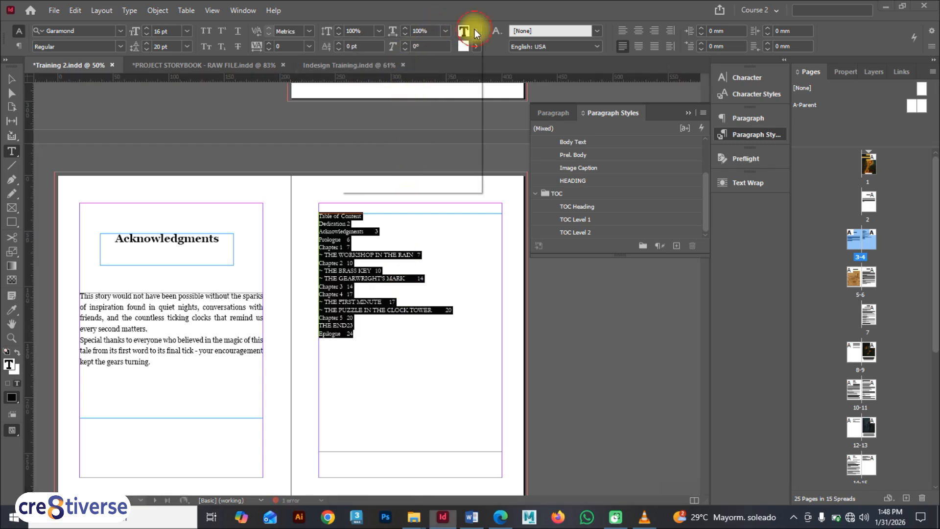
click(391, 93)
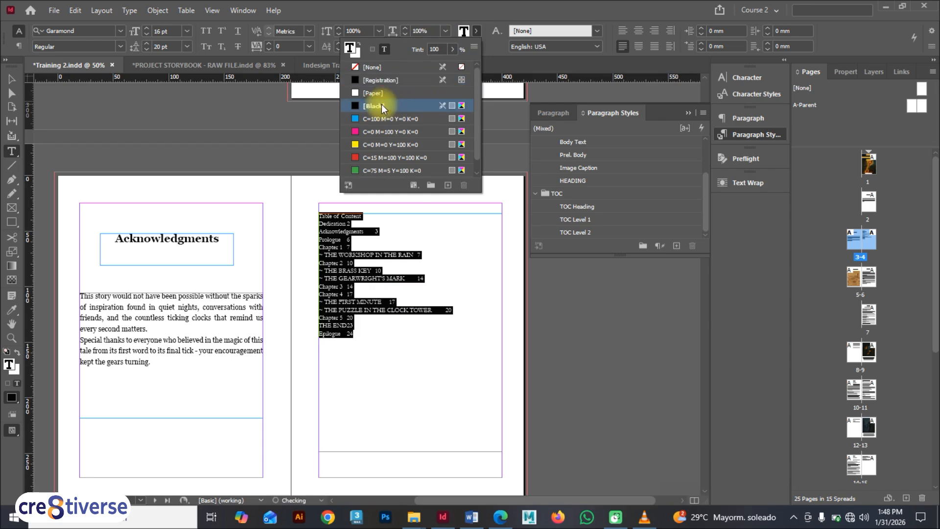
click(356, 247)
scroll(356, 244, up, 2)
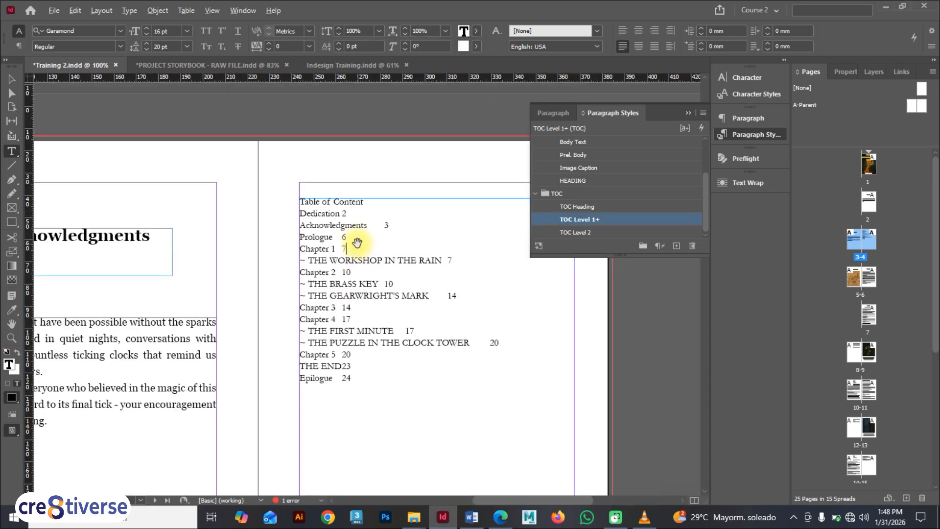
Undo the accidental text replacement and the fill colour changes on the table of contents text
drag(366, 255, 302, 273)
key(space)
key(ctrl+z)
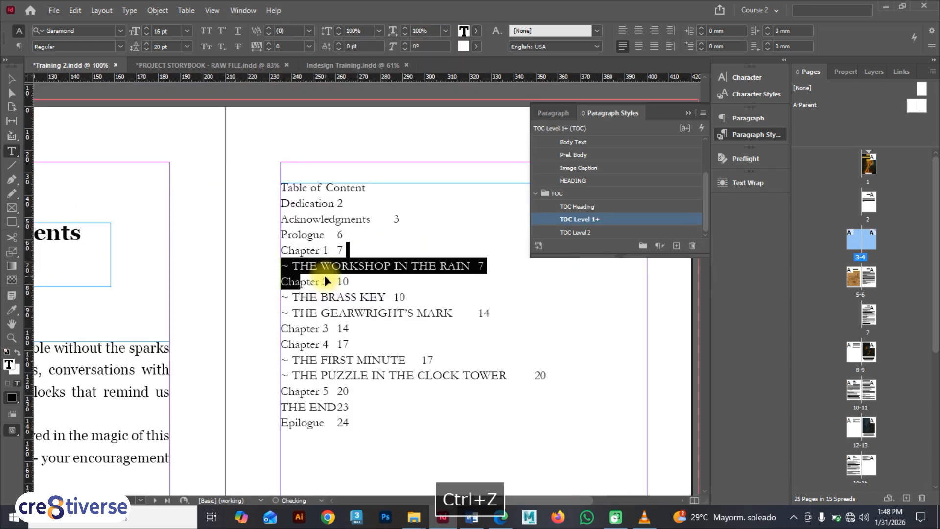
key(ctrl+z)
key(ctrl+z)
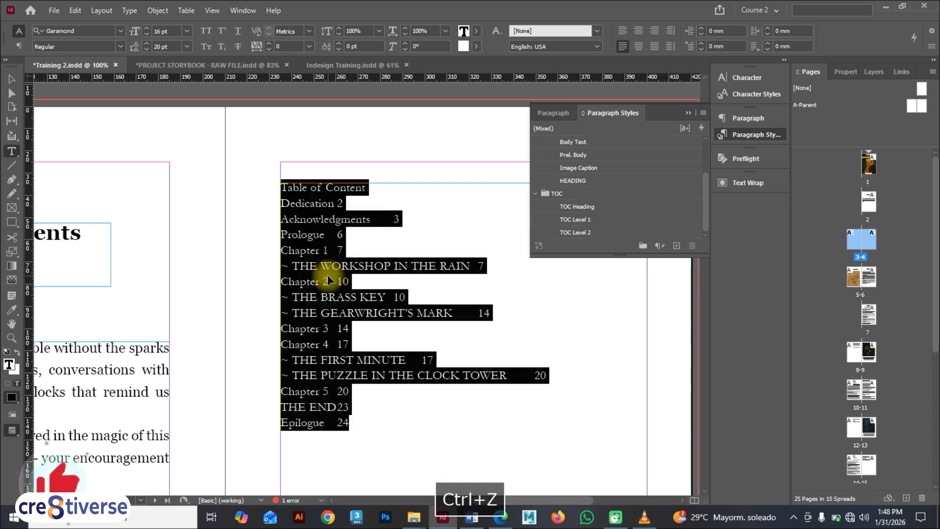
click(327, 193)
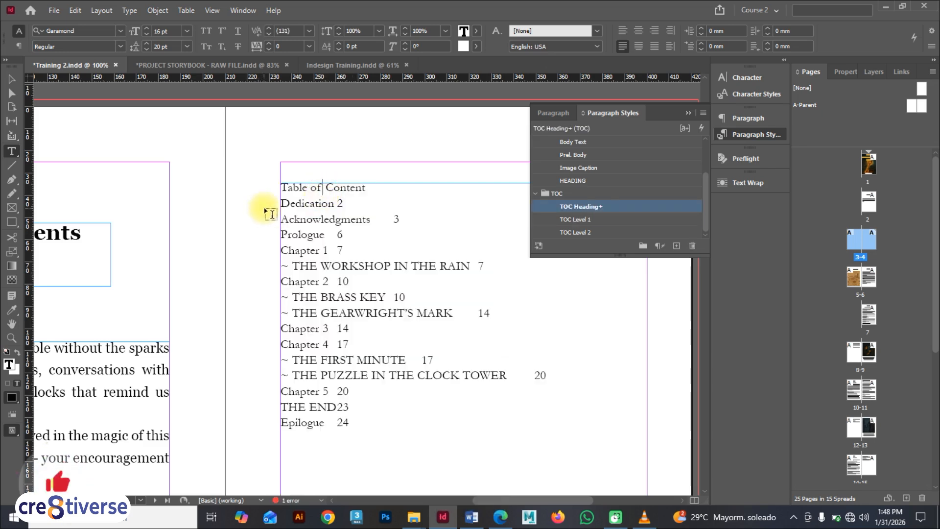
key(ctrl+z)
key(ctrl+z)
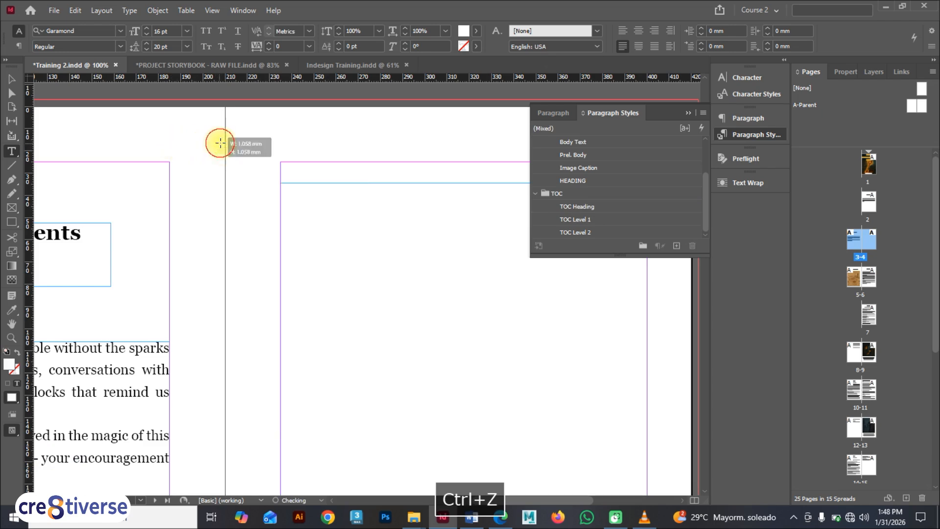
Set the TOC Heading paragraph style's character colour to Black
click(602, 207)
double_click(603, 207)
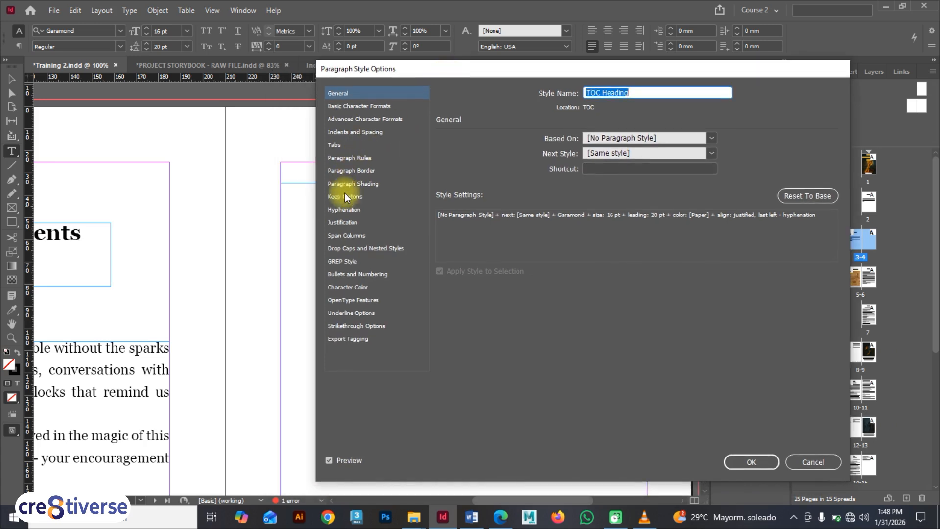
click(347, 287)
click(538, 182)
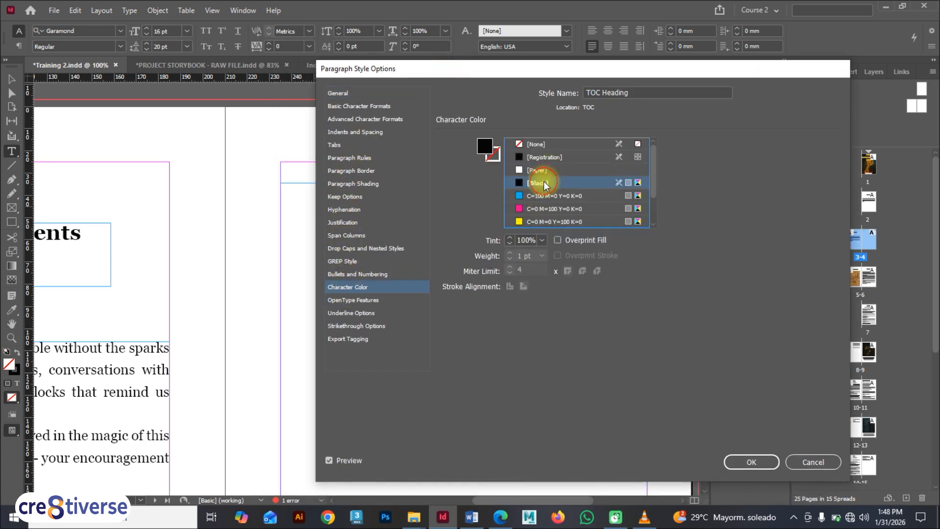
click(737, 459)
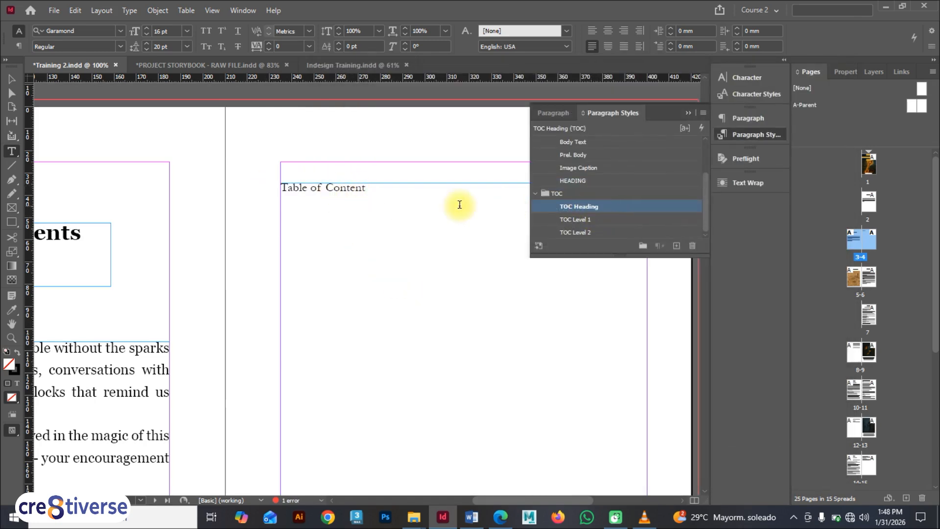
Set the TOC Level 1 paragraph style's character colour to Black
click(632, 219)
double_click(615, 216)
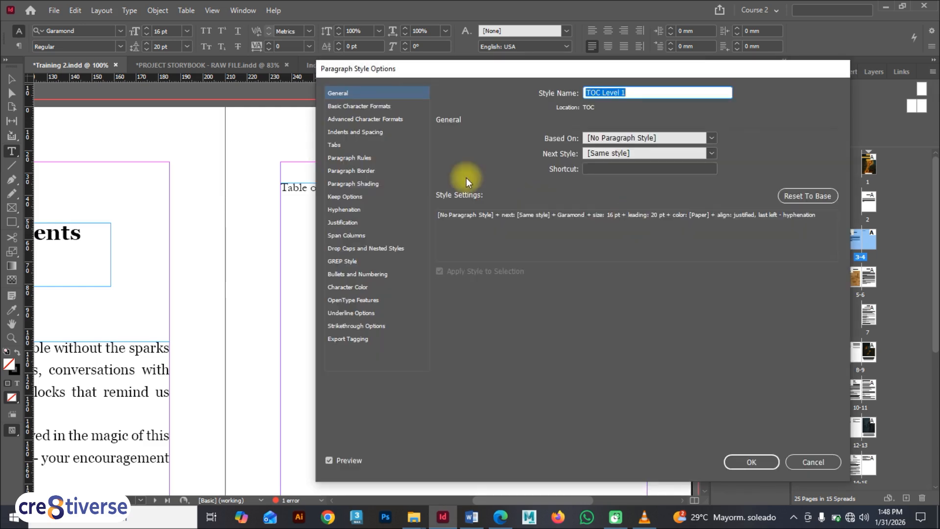
click(351, 287)
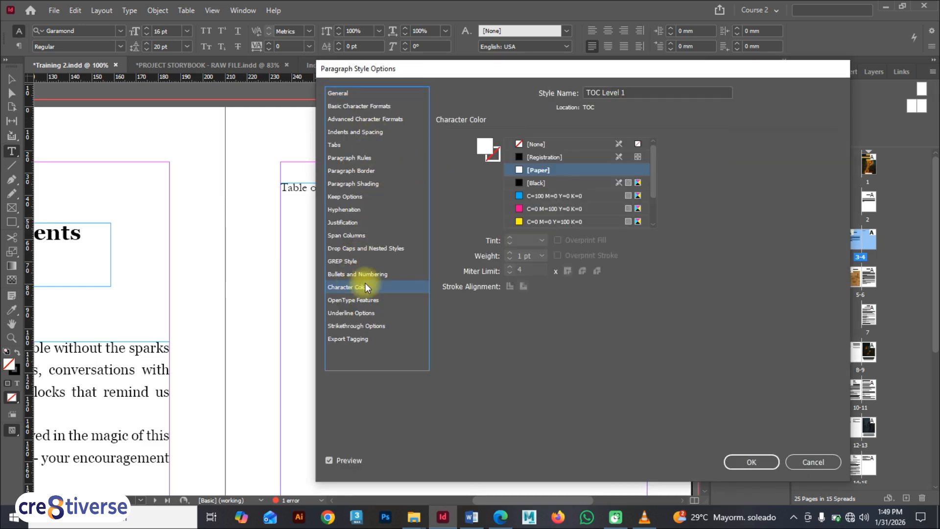
click(572, 183)
click(752, 462)
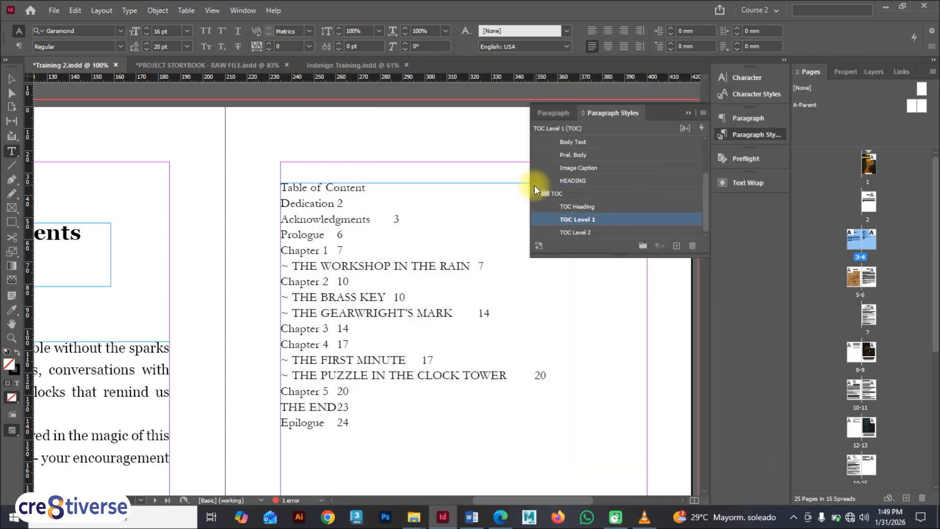
Set the TOC Level 2 paragraph style's character colour to Black
click(596, 231)
click(620, 229)
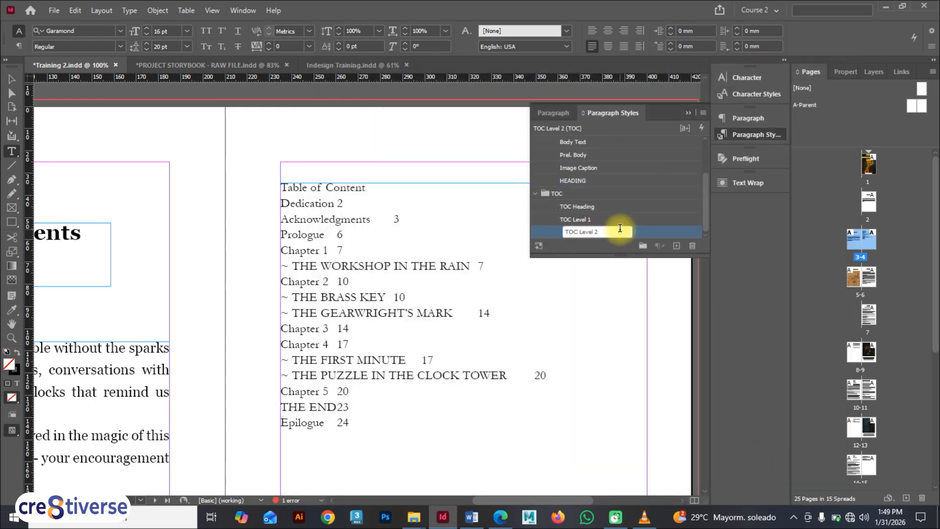
click(644, 235)
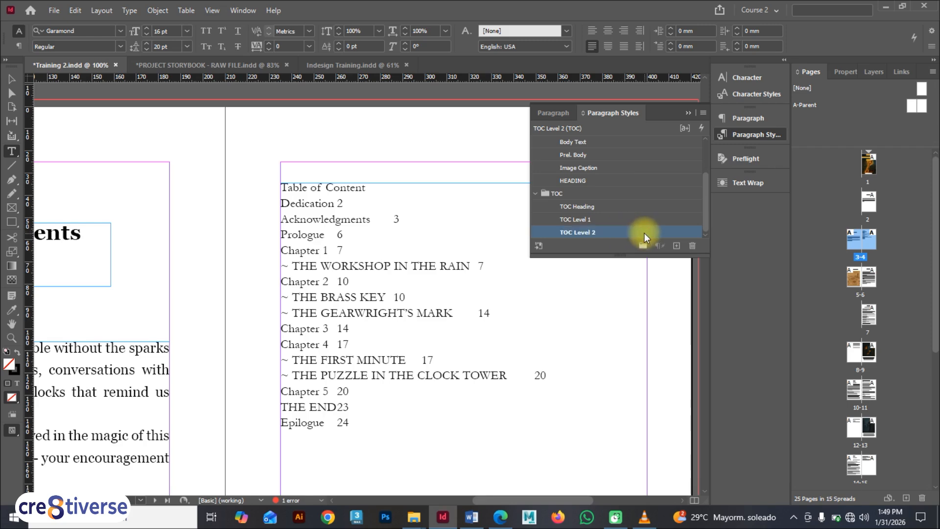
double_click(644, 234)
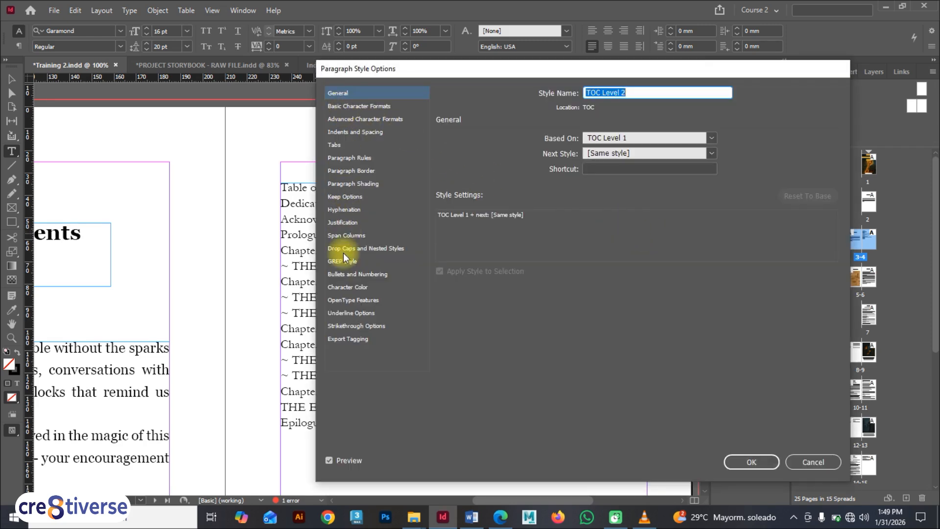
click(347, 287)
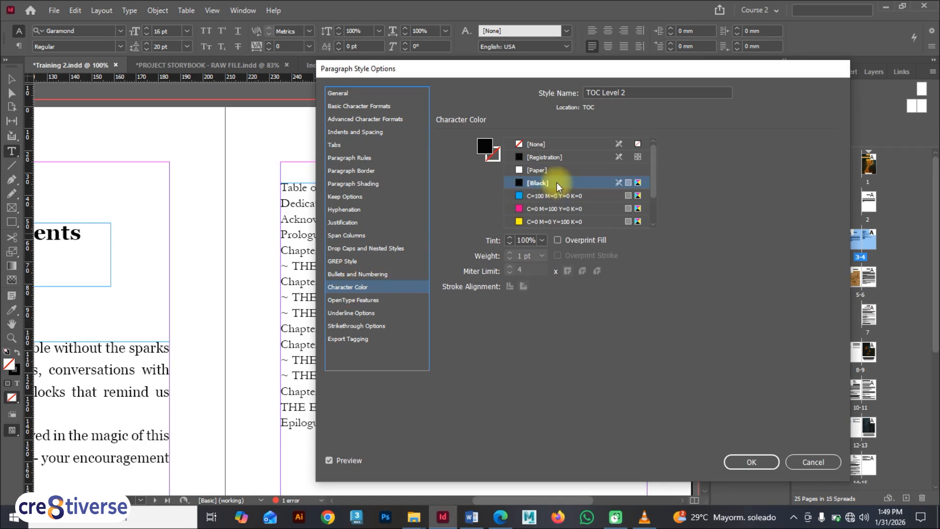
click(749, 460)
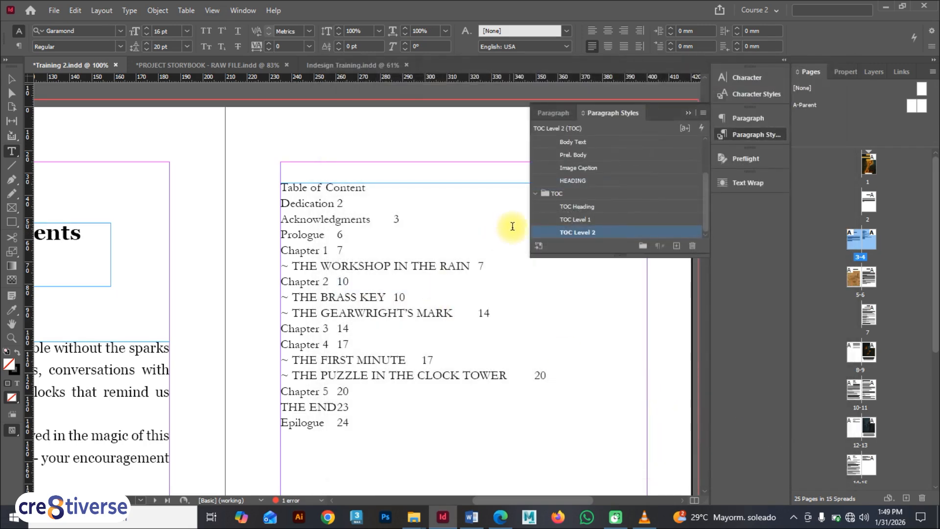
click(607, 219)
double_click(608, 220)
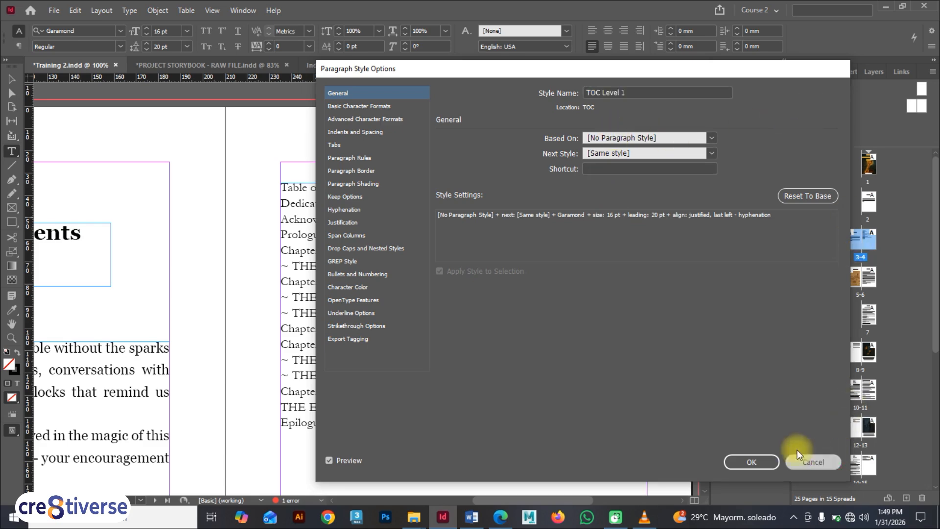
click(832, 461)
click(645, 231)
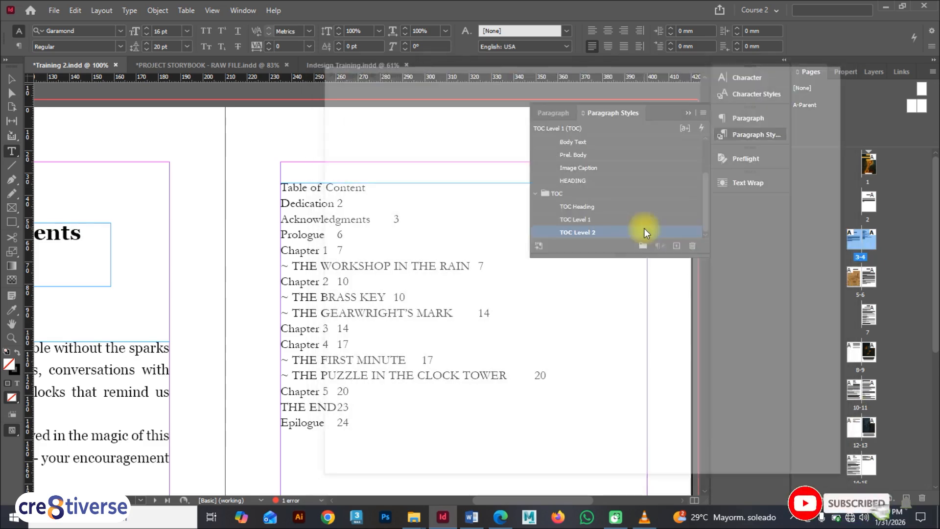
double_click(645, 231)
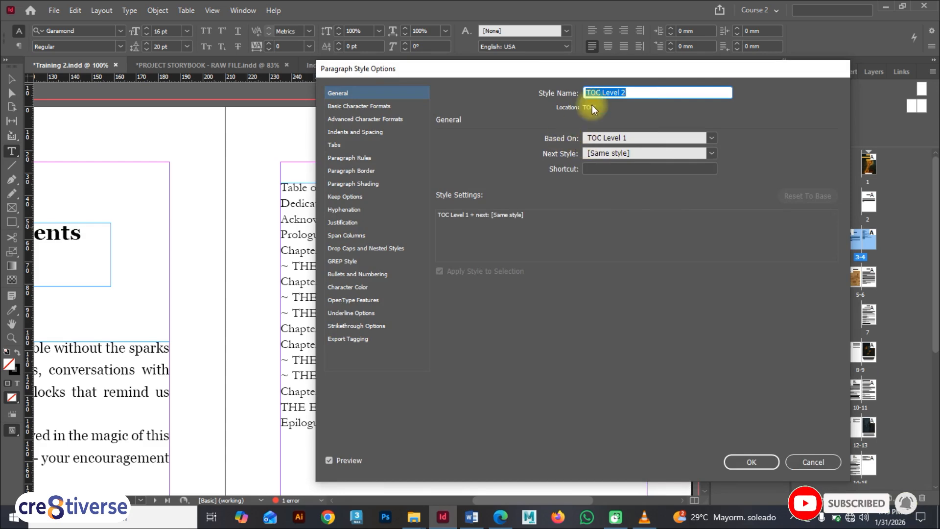
drag(578, 68, 674, 92)
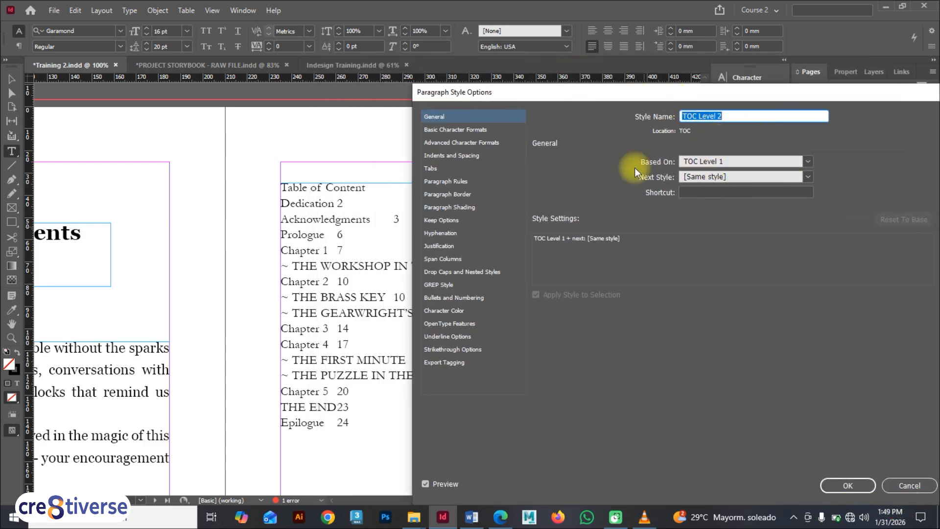
drag(714, 97, 595, 62)
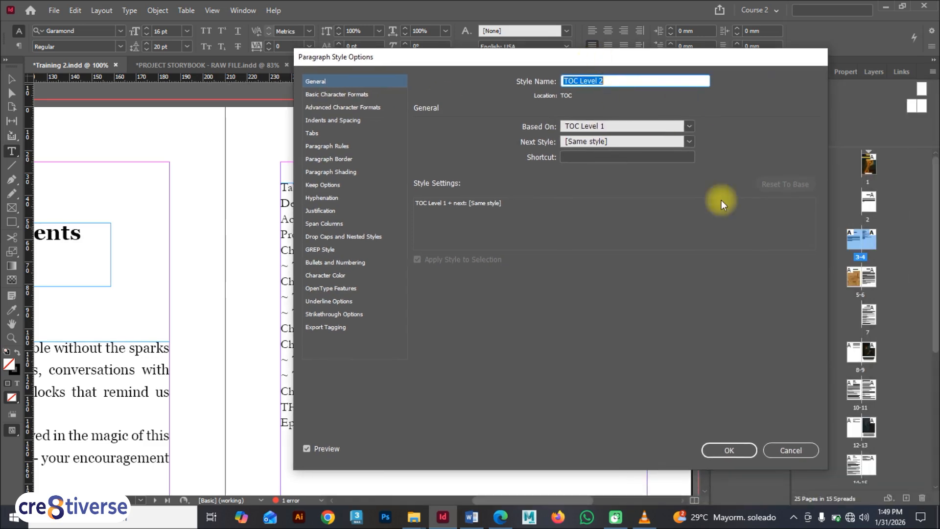
click(728, 449)
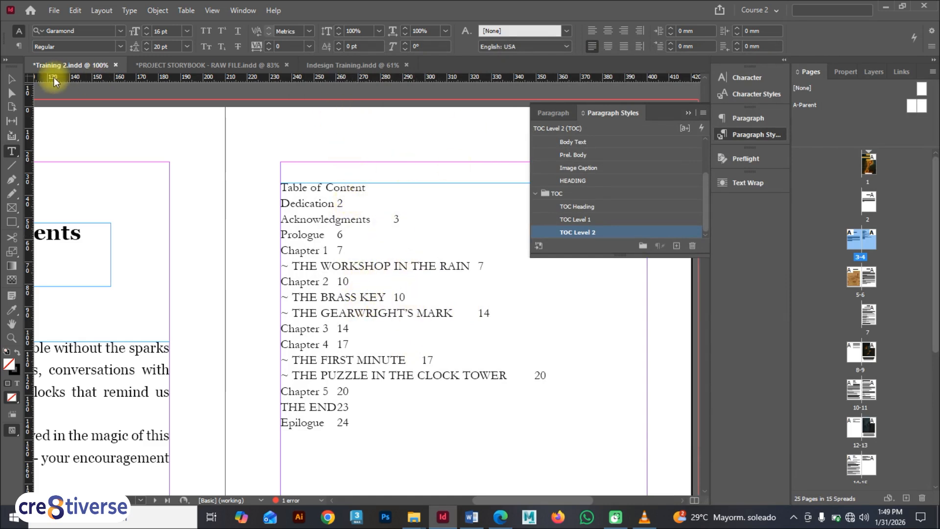
Set the TOC Heading paragraph style's font style to Bold and its size to 18 pt
click(12, 79)
double_click(619, 202)
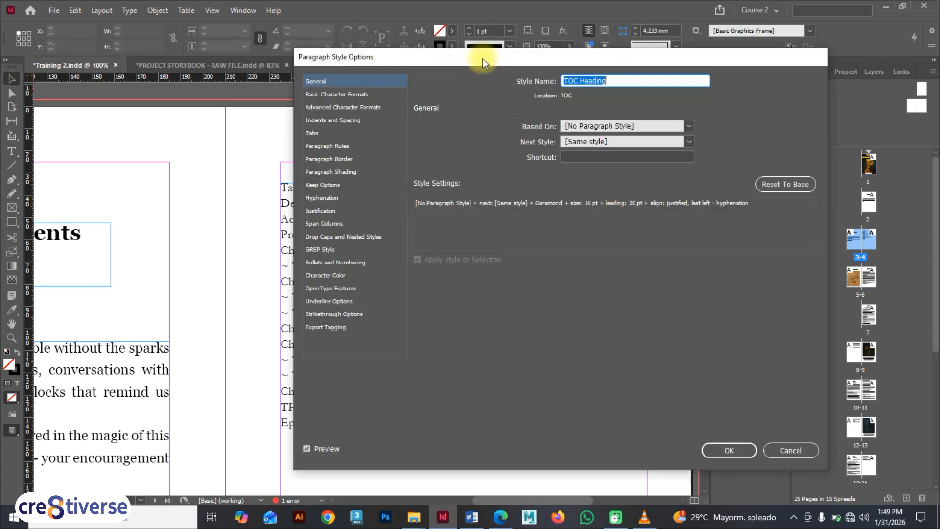
drag(482, 61, 659, 93)
click(526, 130)
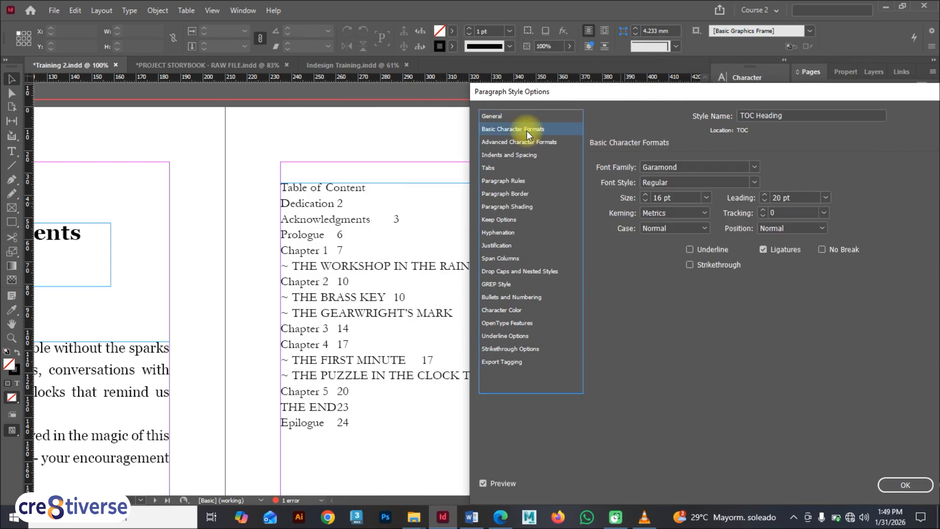
click(752, 182)
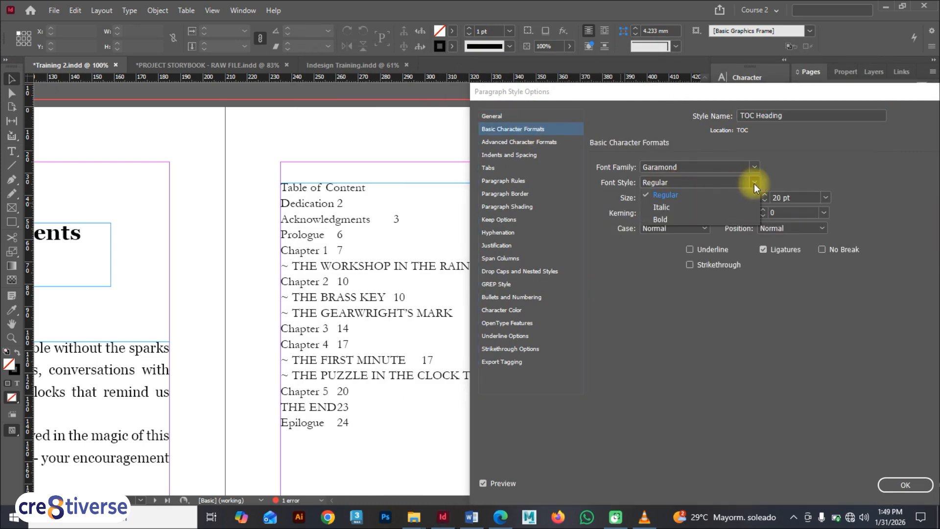
click(673, 218)
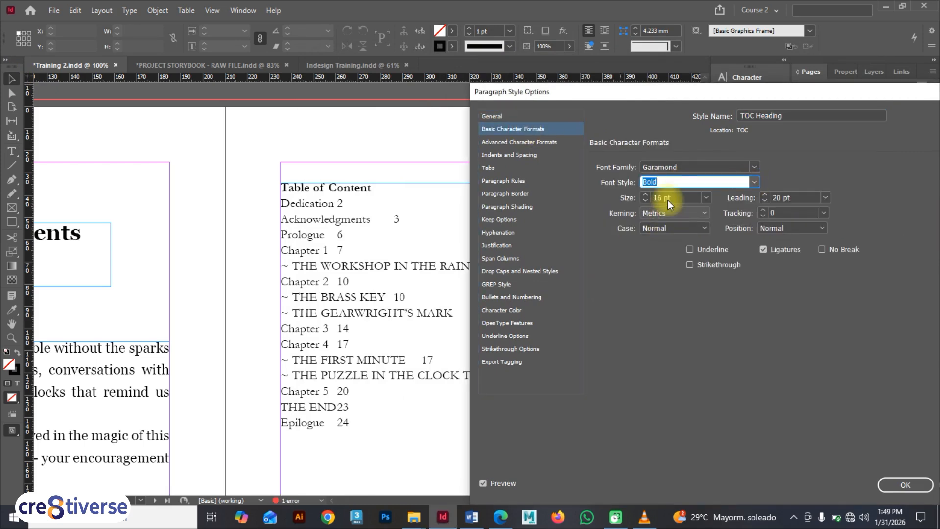
drag(675, 198, 646, 196)
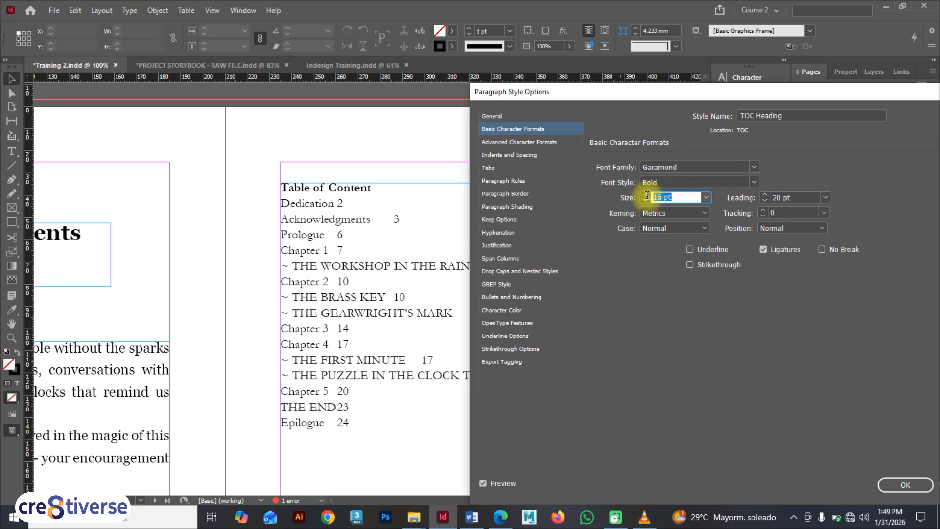
text(18)
key(Return)
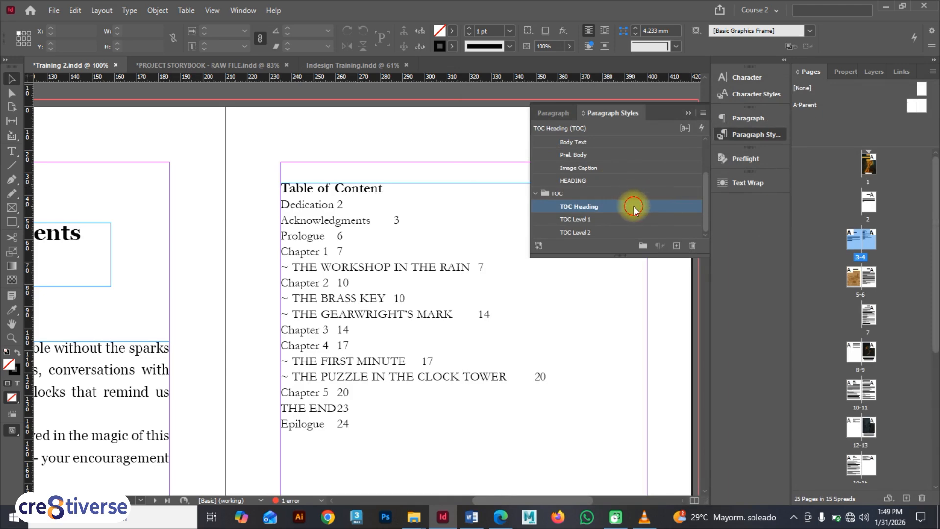
Set the TOC Heading paragraph style's space before to 4 mm and space after to 6 mm
double_click(633, 205)
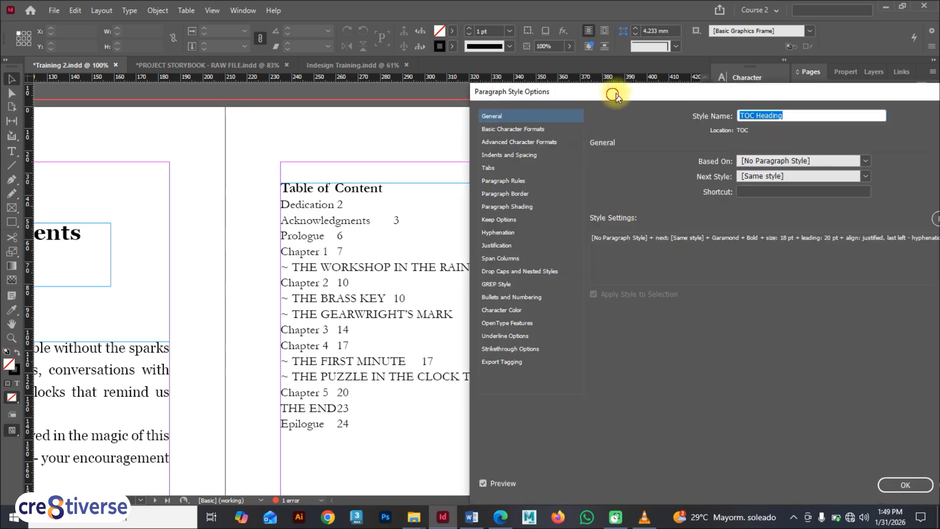
drag(615, 95, 671, 105)
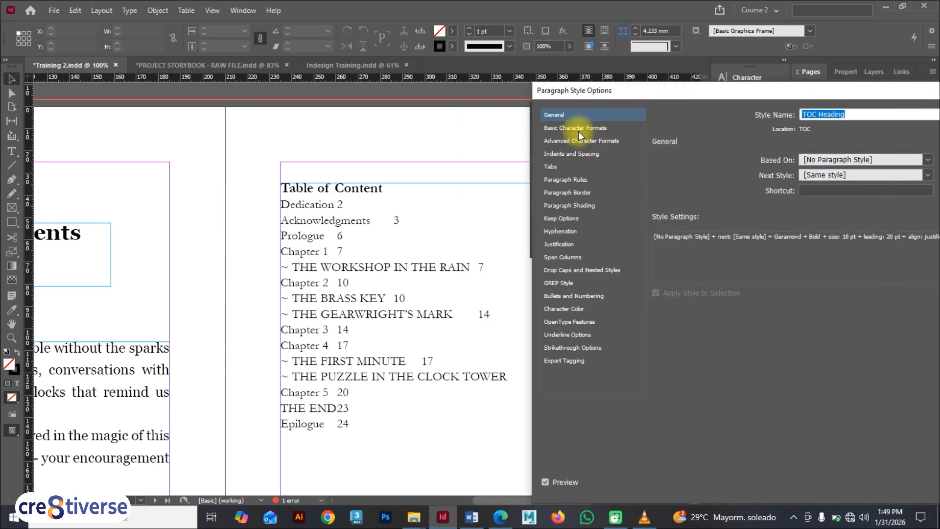
click(576, 154)
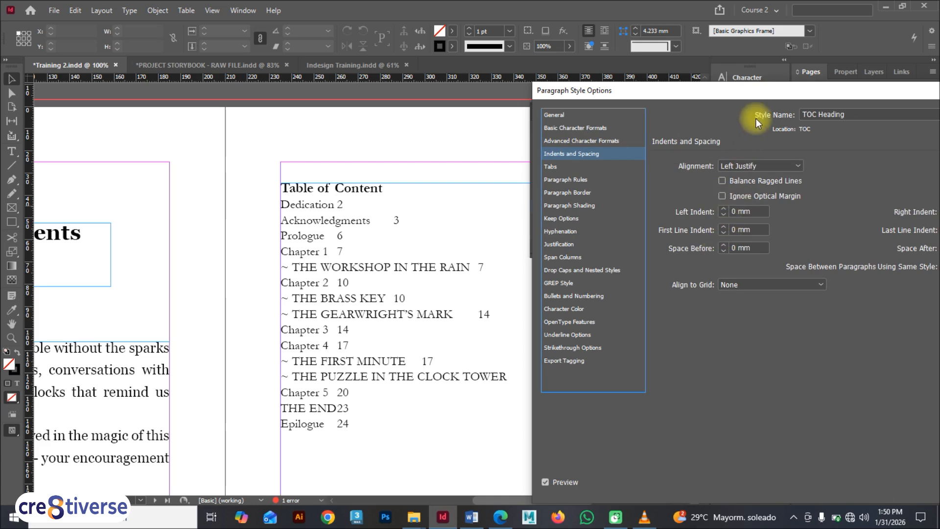
drag(757, 96, 725, 97)
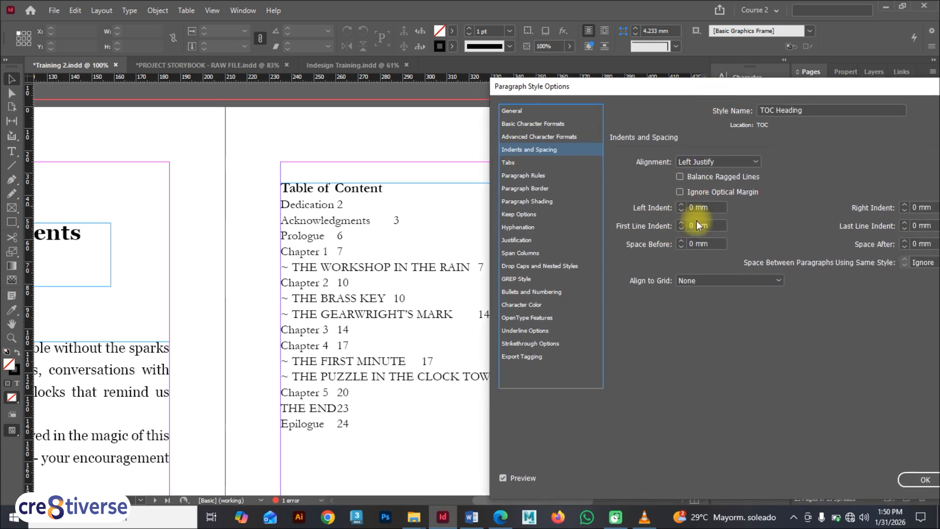
click(681, 241)
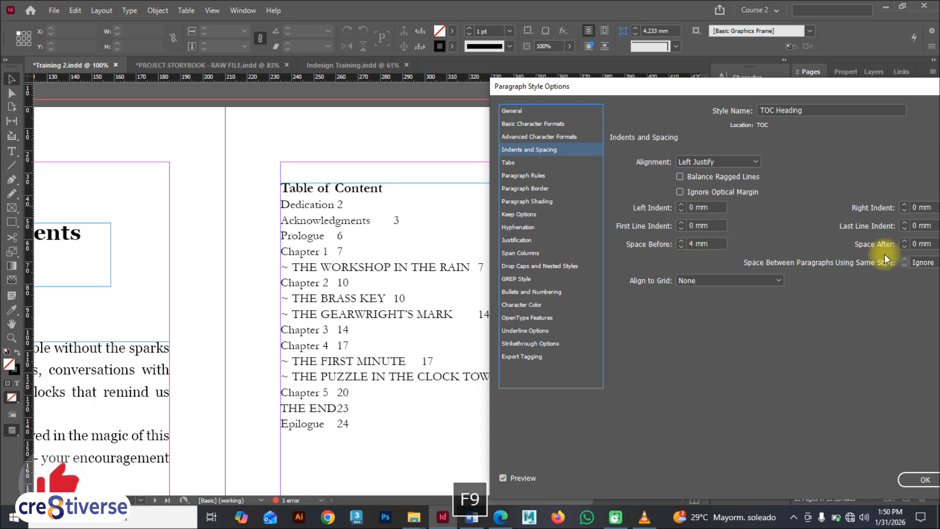
click(904, 240)
click(904, 241)
click(904, 240)
click(904, 241)
click(904, 240)
click(904, 241)
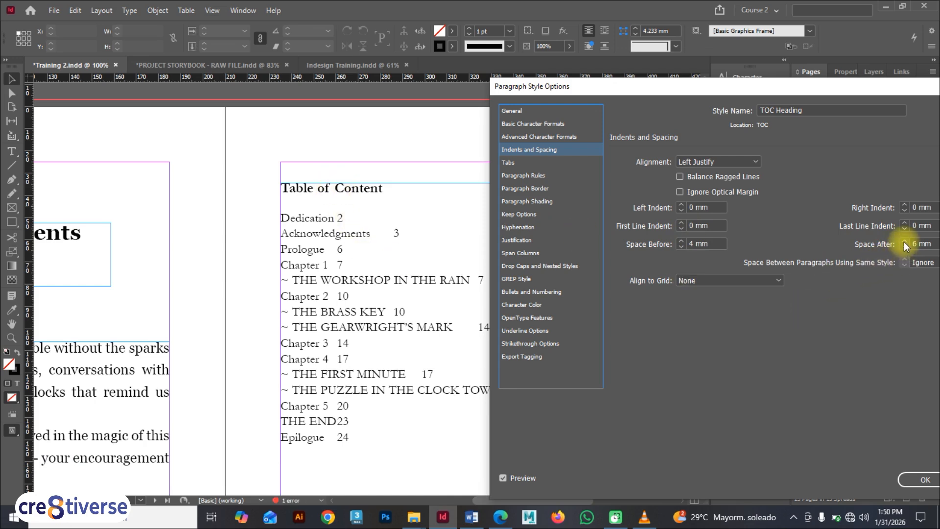
drag(747, 92, 528, 72)
click(701, 460)
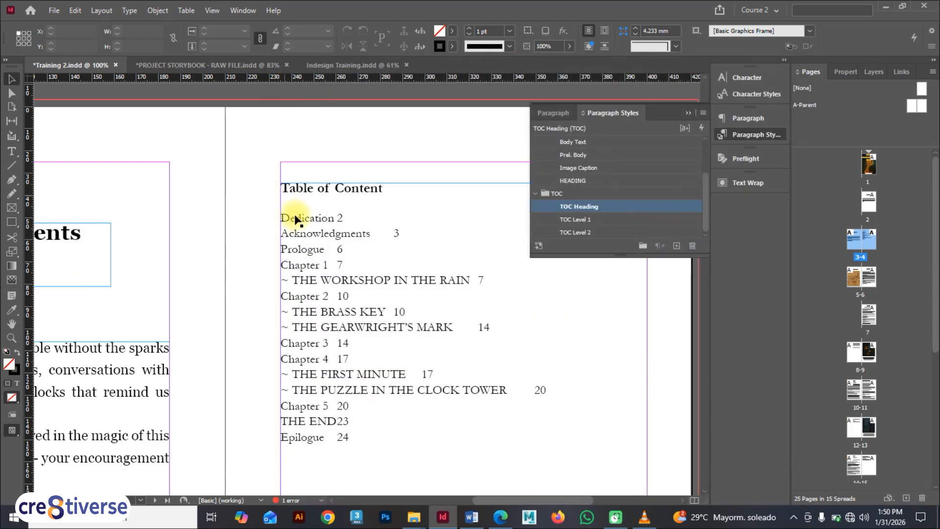
Apply the TOC Level 1 style to the whole table of contents frame, then undo it
click(688, 113)
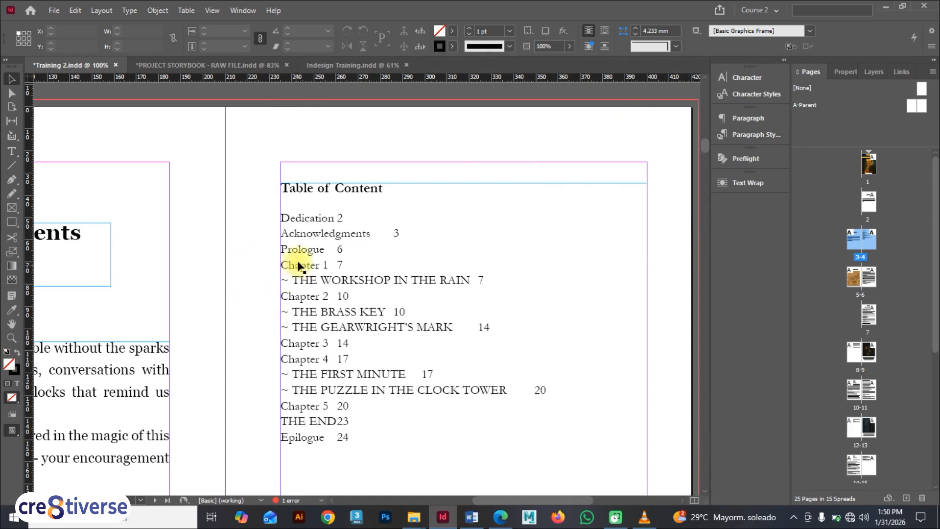
scroll(324, 224, down, 1)
scroll(327, 227, up, 1)
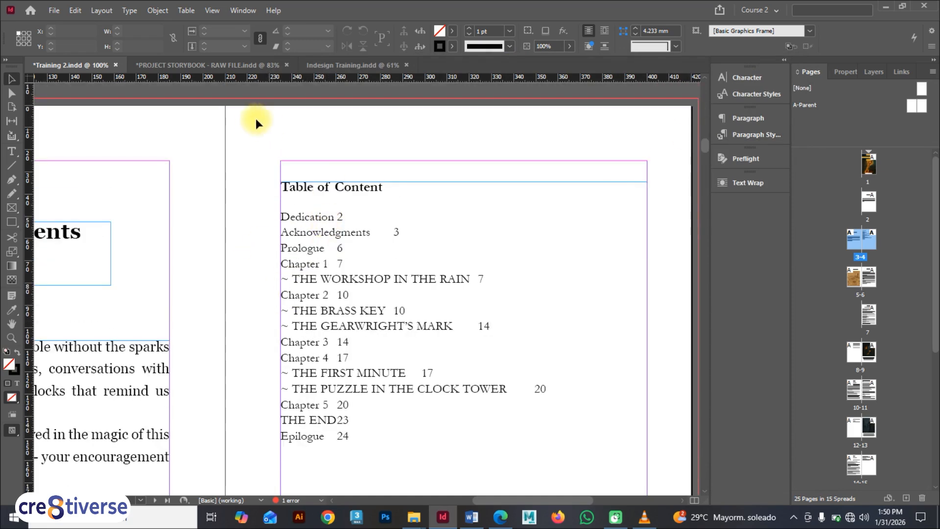
click(740, 135)
click(322, 231)
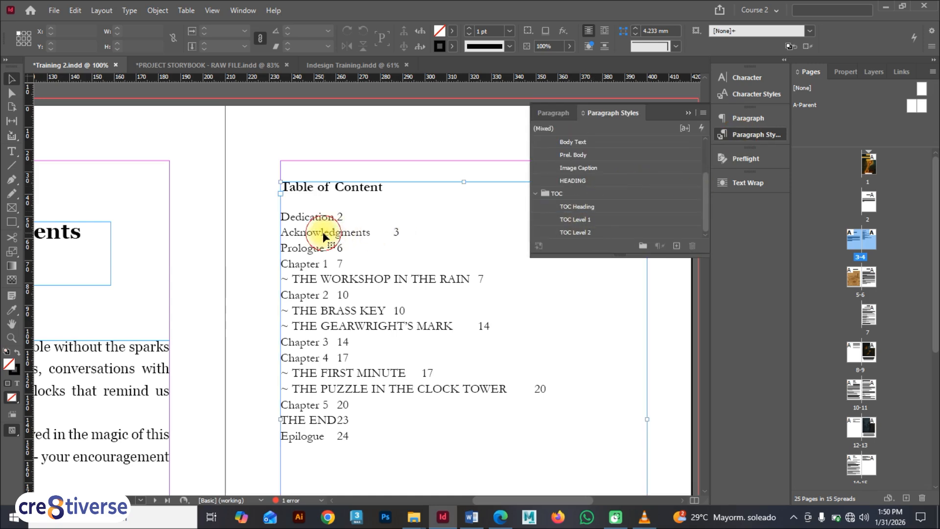
click(604, 219)
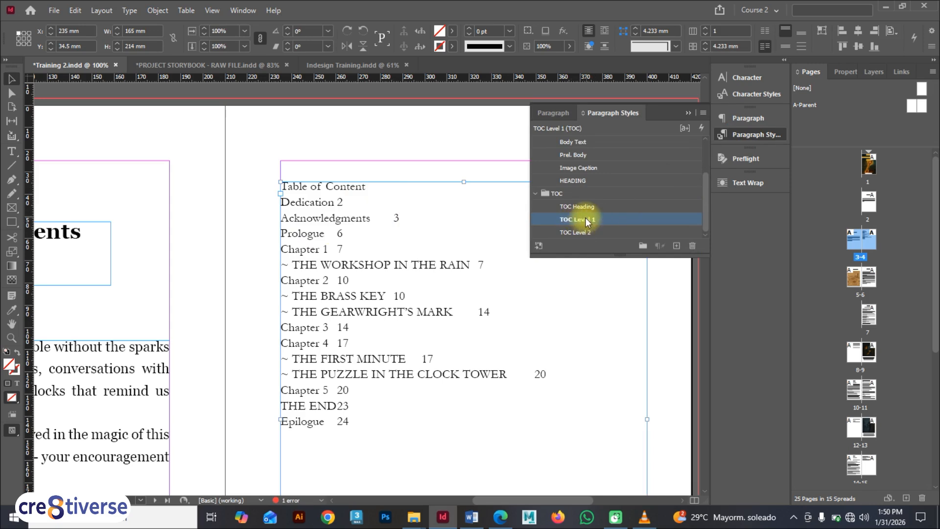
key(ctrl+z)
key(ctrl+z)
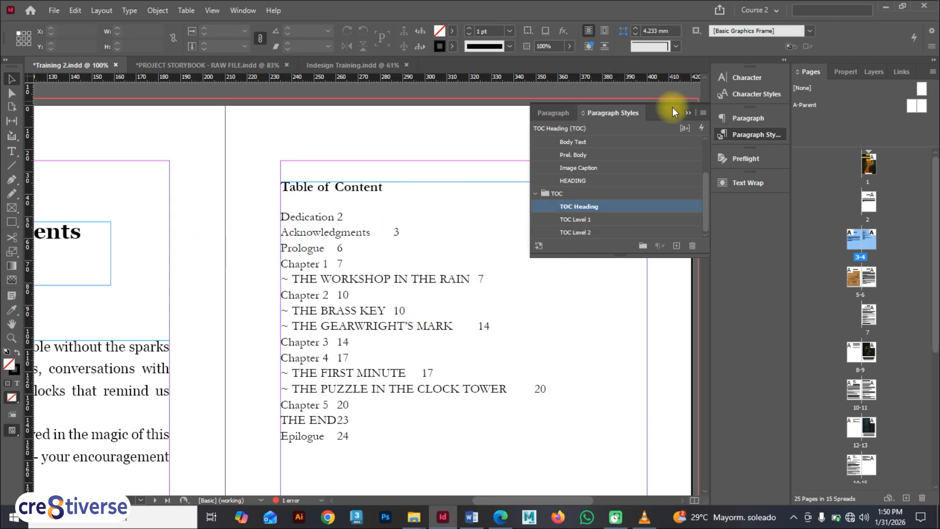
click(688, 112)
Apply the TOC Level 2 style to the whole table of contents frame, then undo it
click(327, 272)
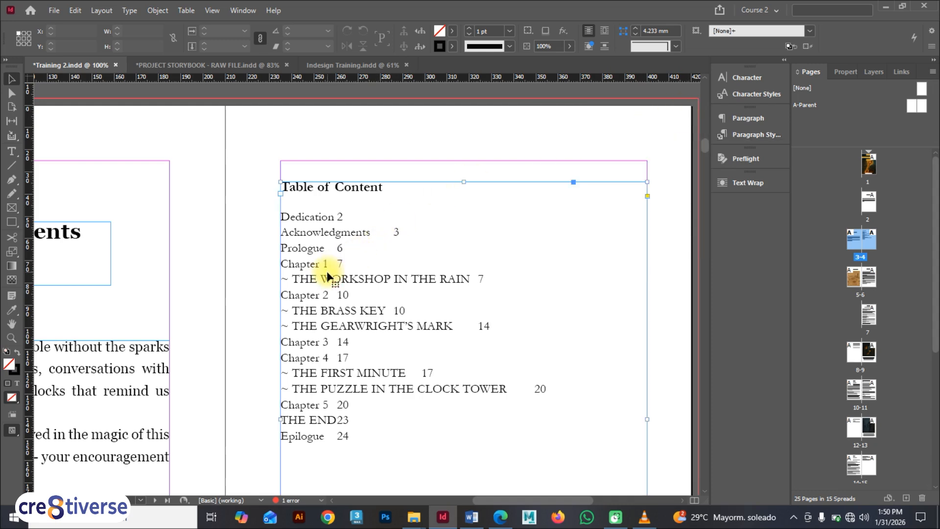
click(755, 137)
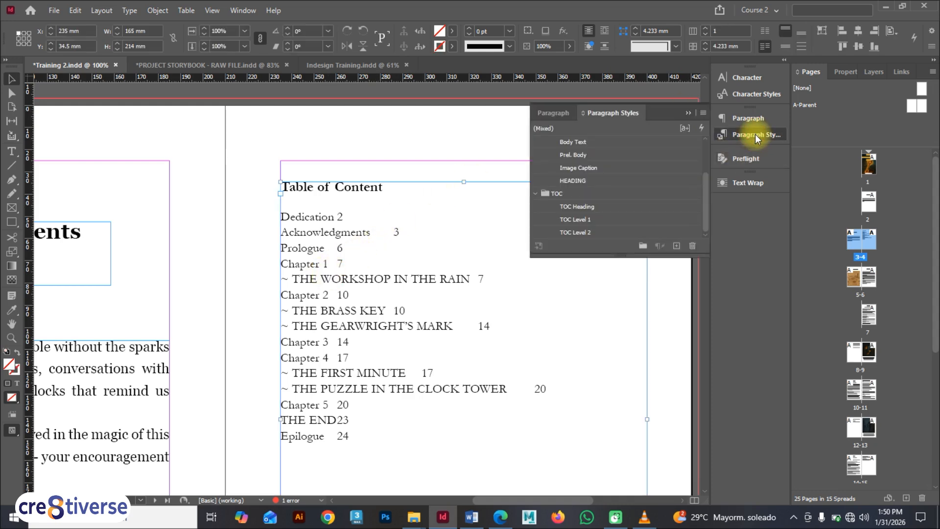
click(591, 231)
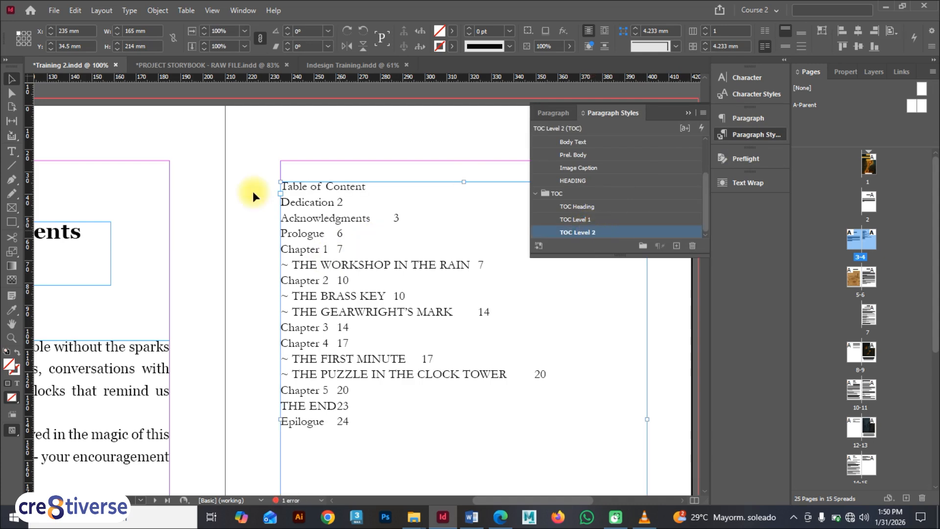
key(ctrl+z)
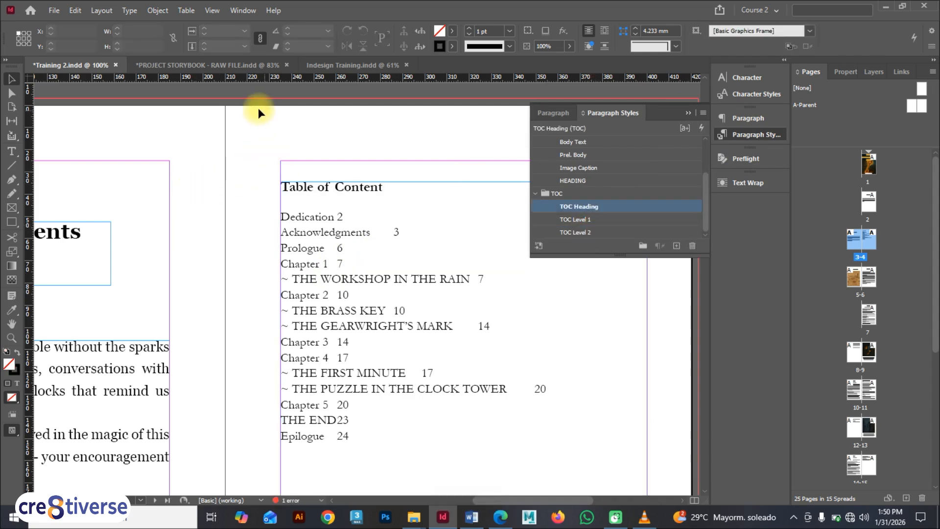
Set the TOC Level 2 paragraph style's left indent to 6 mm
double_click(635, 232)
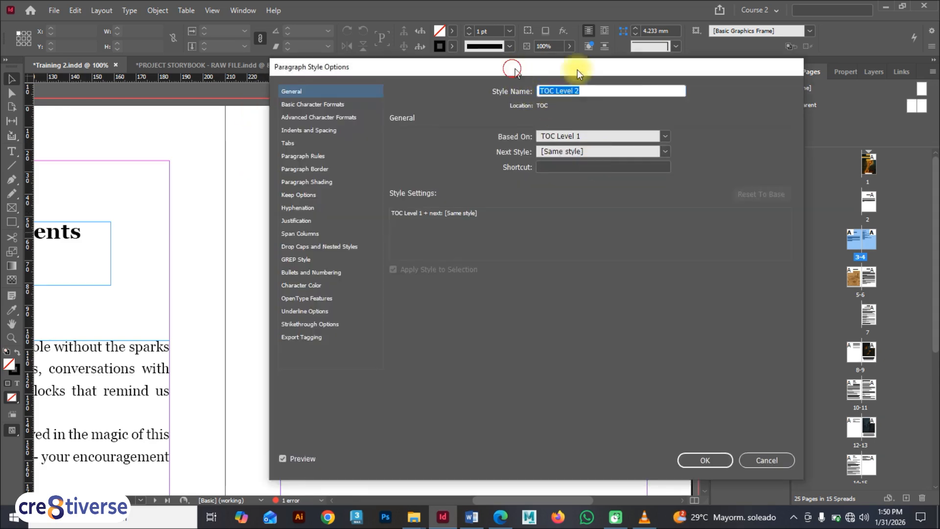
drag(512, 68, 744, 84)
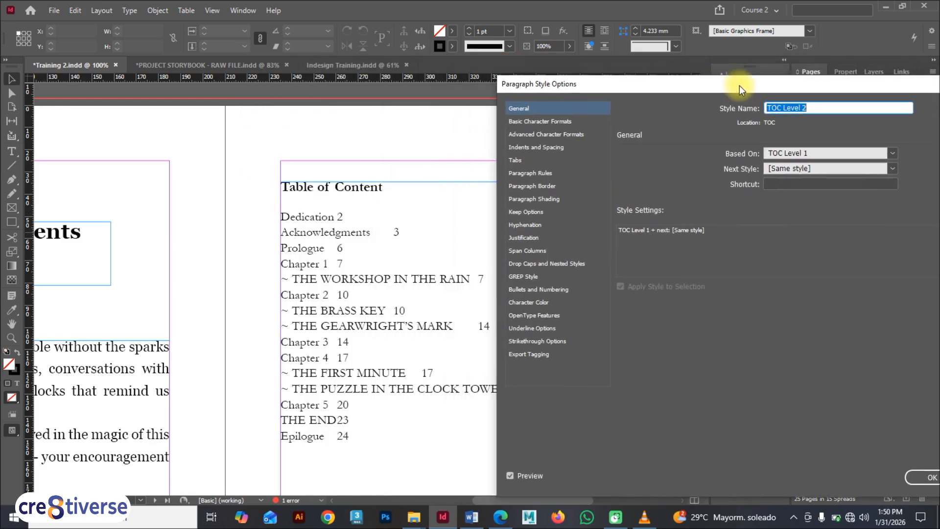
click(537, 146)
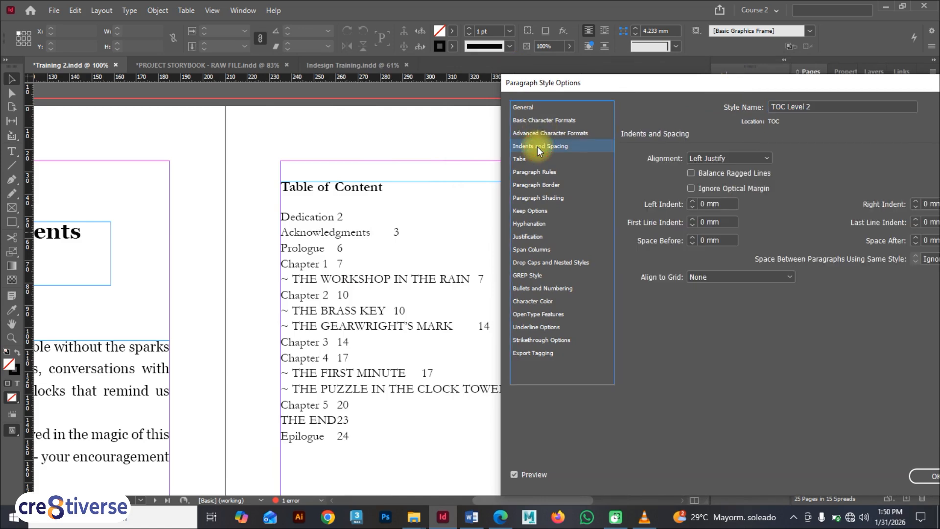
click(692, 201)
click(692, 201)
click(692, 201)
click(692, 200)
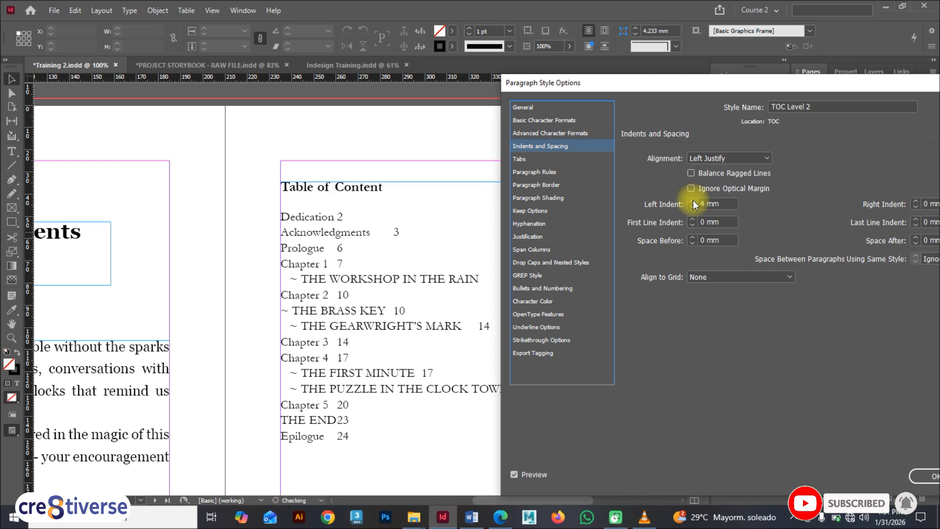
click(692, 201)
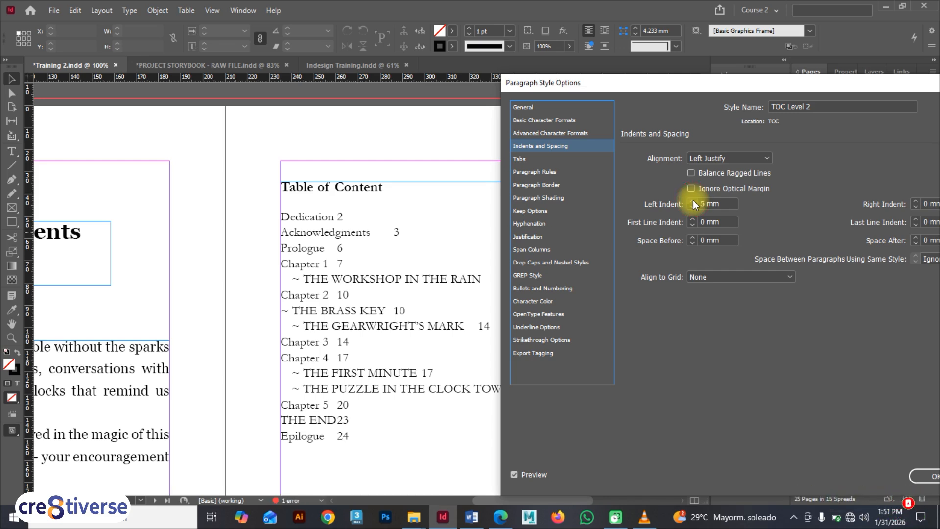
click(692, 201)
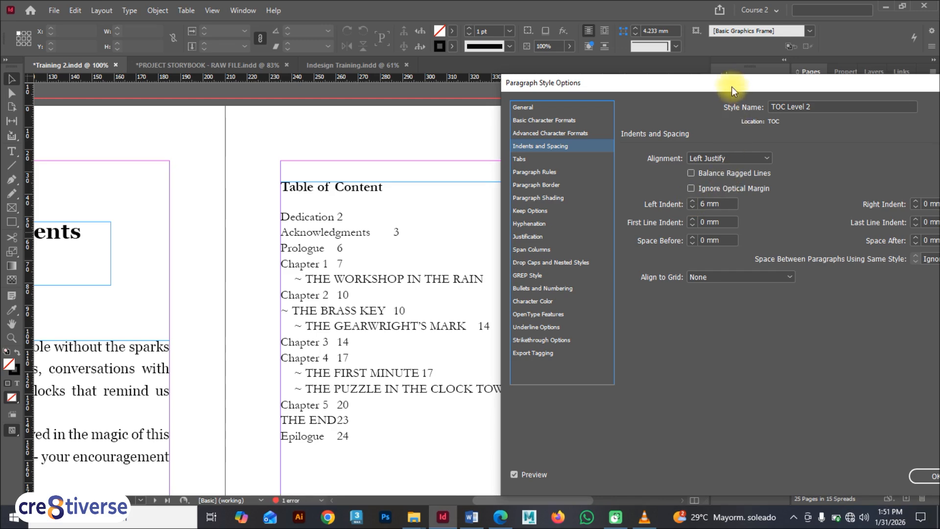
drag(731, 86, 561, 85)
click(762, 469)
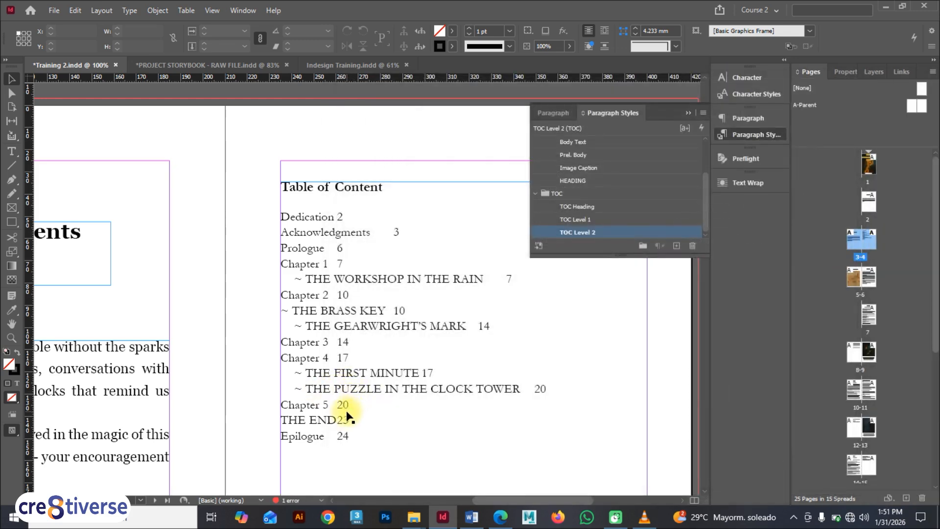
Try inserting a right indent tab before the tab between entry and page number for both TOC entry styles and regenerate the table of contents
click(686, 112)
click(102, 11)
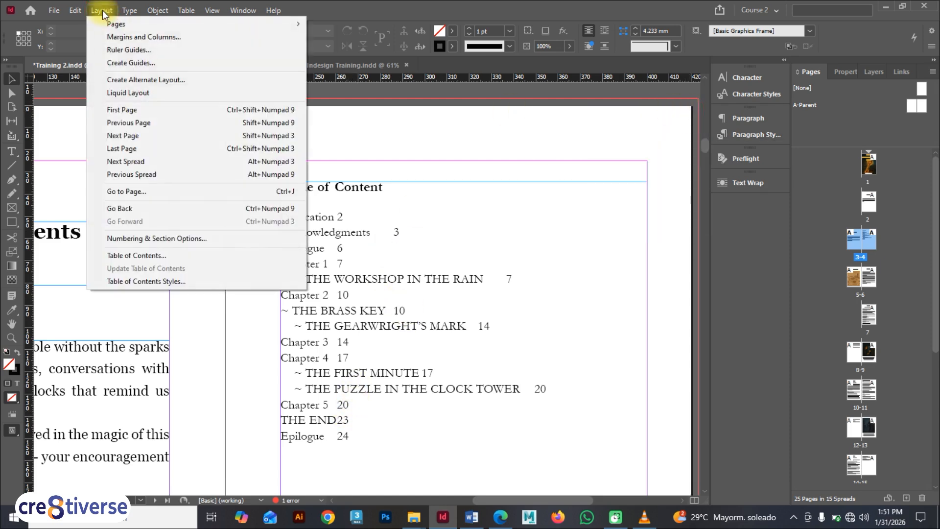
click(155, 254)
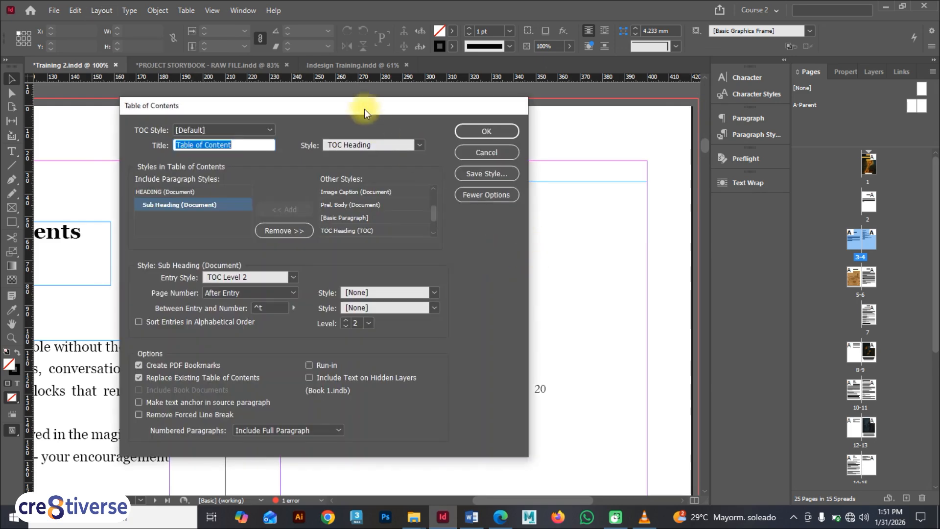
drag(365, 105, 584, 99)
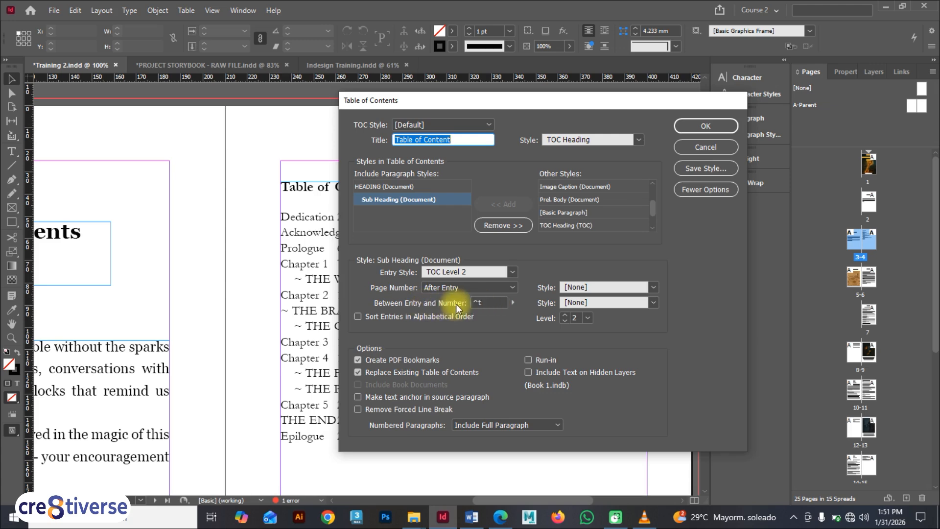
drag(463, 101, 653, 78)
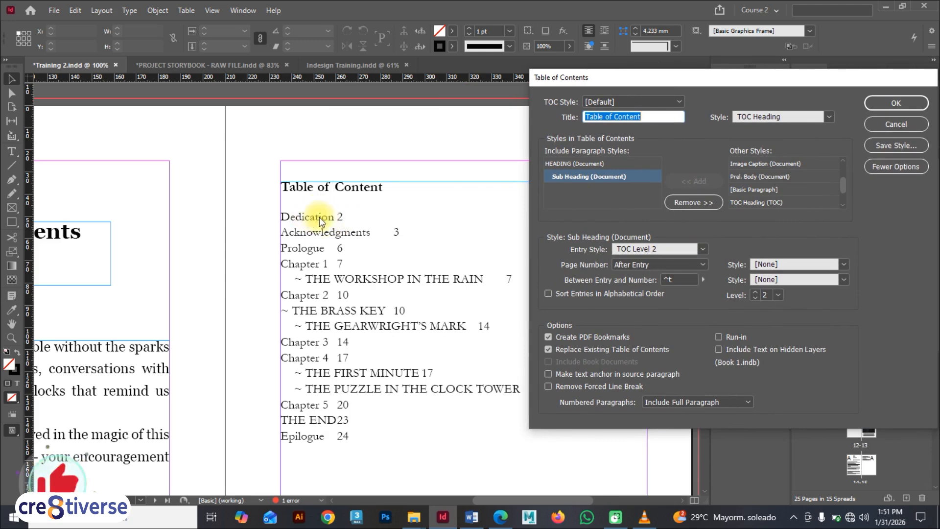
click(702, 280)
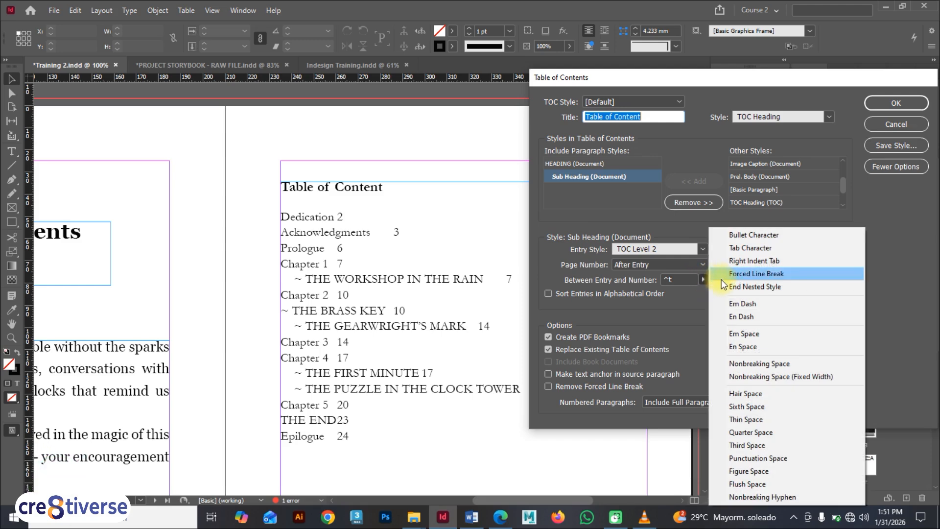
key(F9)
click(745, 263)
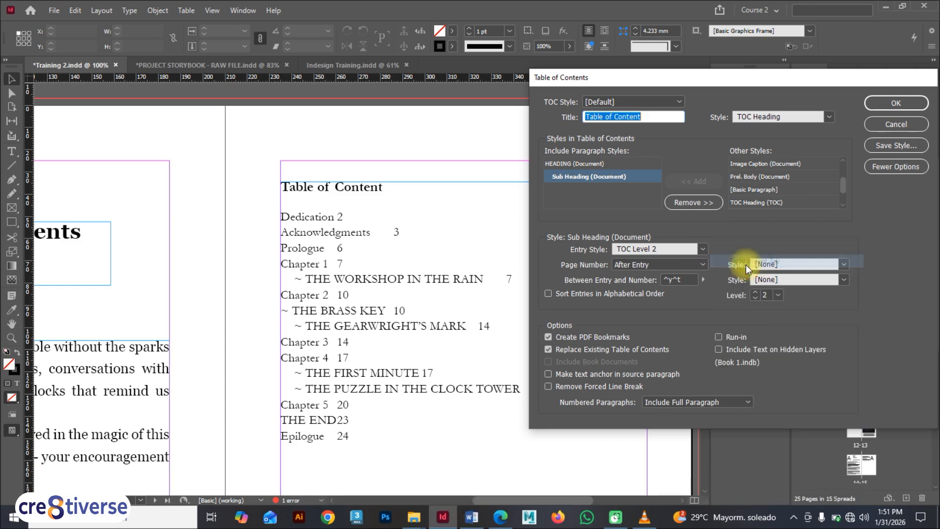
click(586, 164)
click(703, 279)
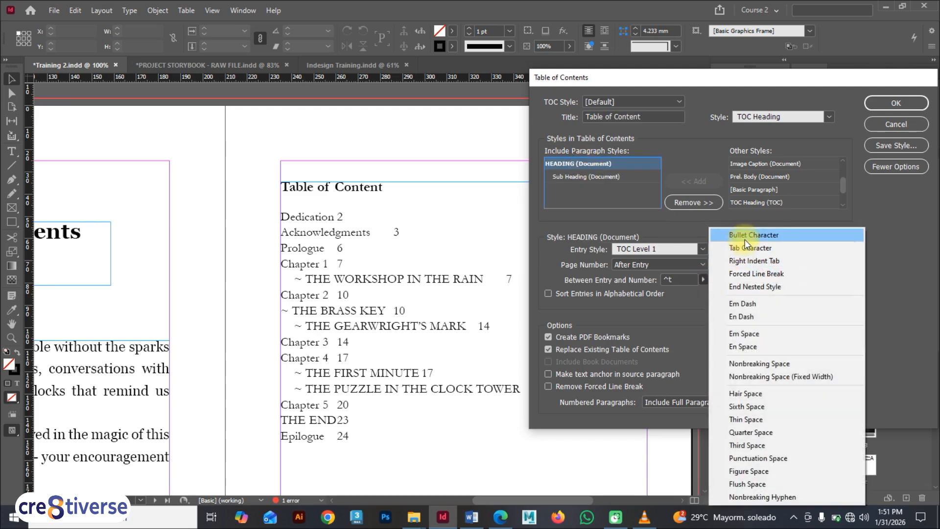
click(745, 263)
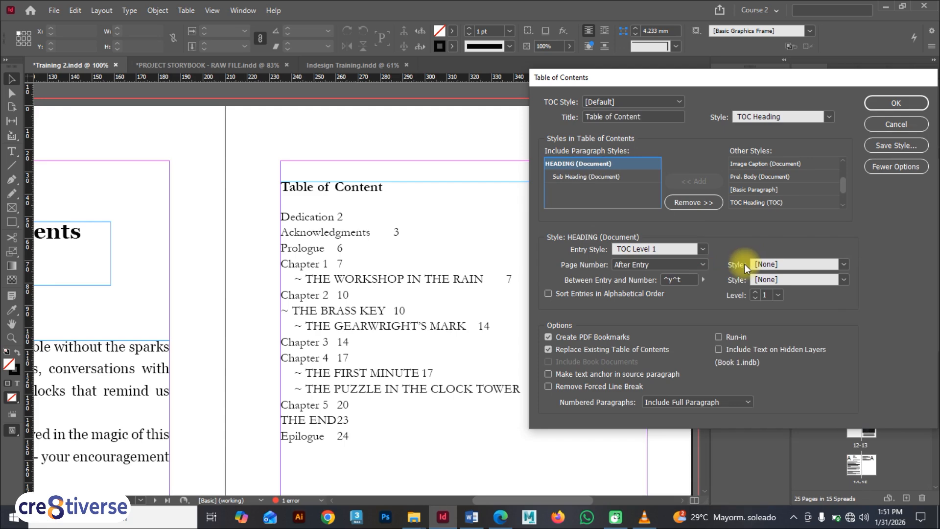
click(894, 101)
click(781, 269)
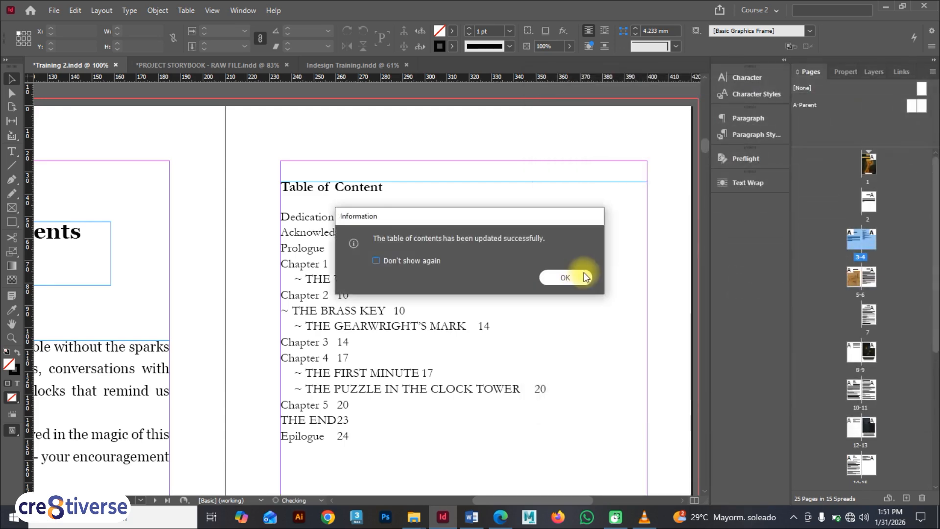
click(577, 277)
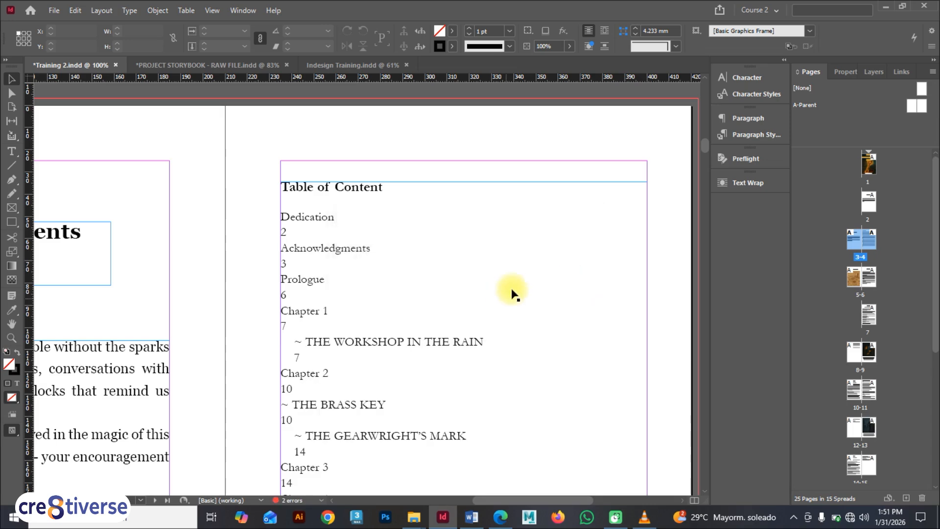
scroll(406, 291, down, 2)
scroll(405, 289, up, 1)
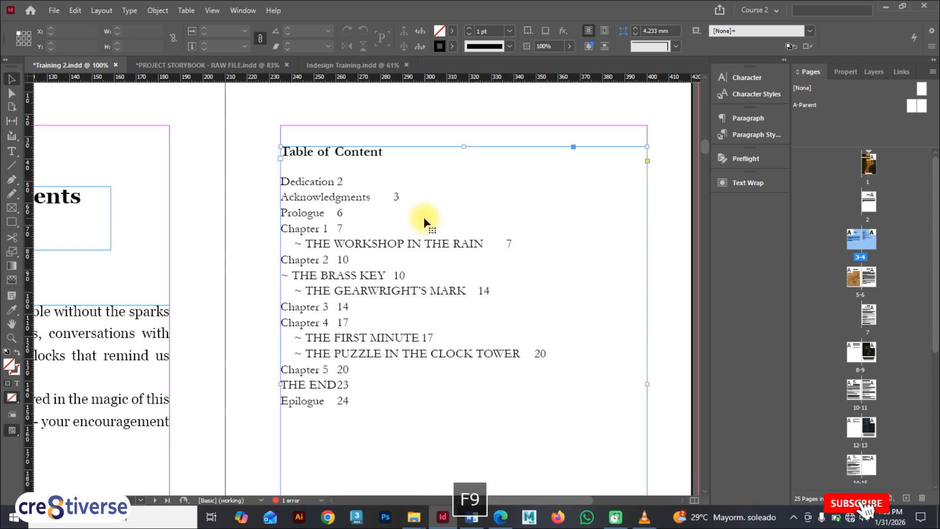
click(102, 10)
click(178, 244)
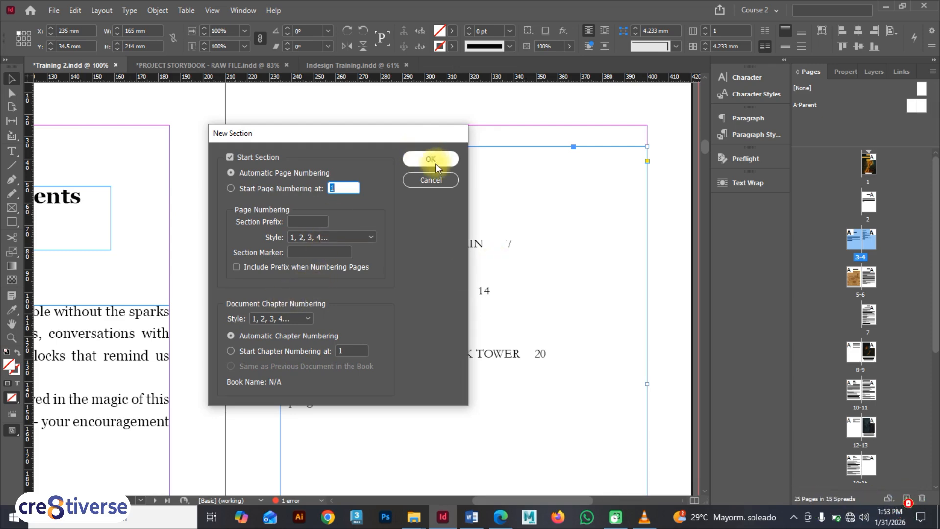
click(433, 181)
Reopen the Table of Contents settings and replace the Sub Heading entries' separator before the page number with a right indent tab
click(111, 14)
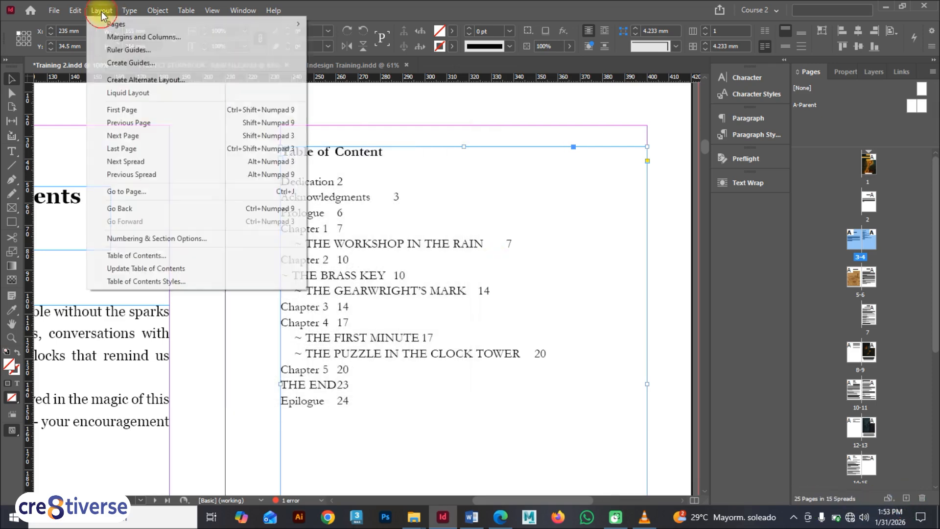
click(143, 255)
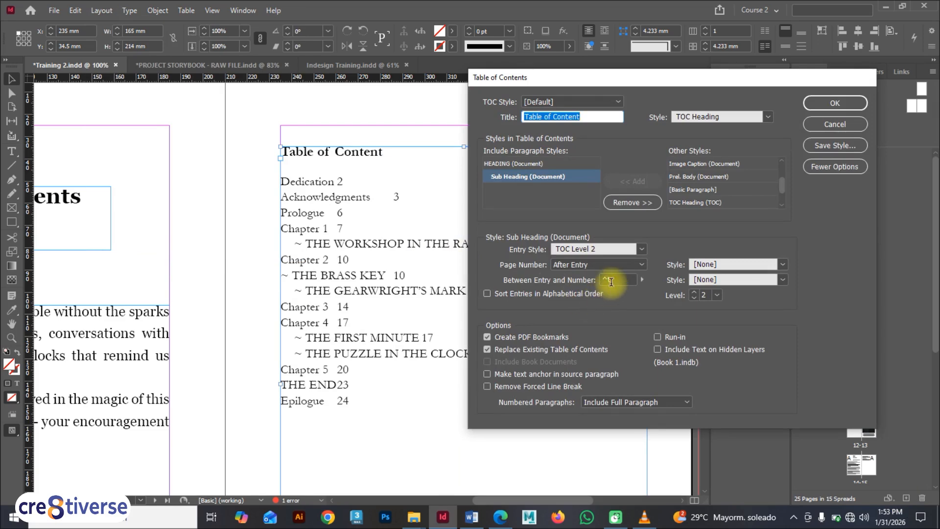
double_click(611, 282)
key(BackSpace)
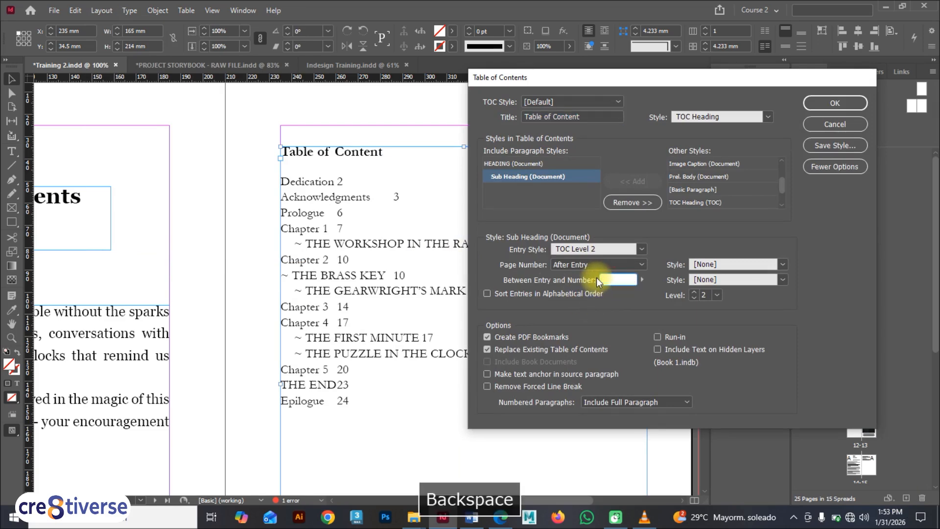
click(641, 280)
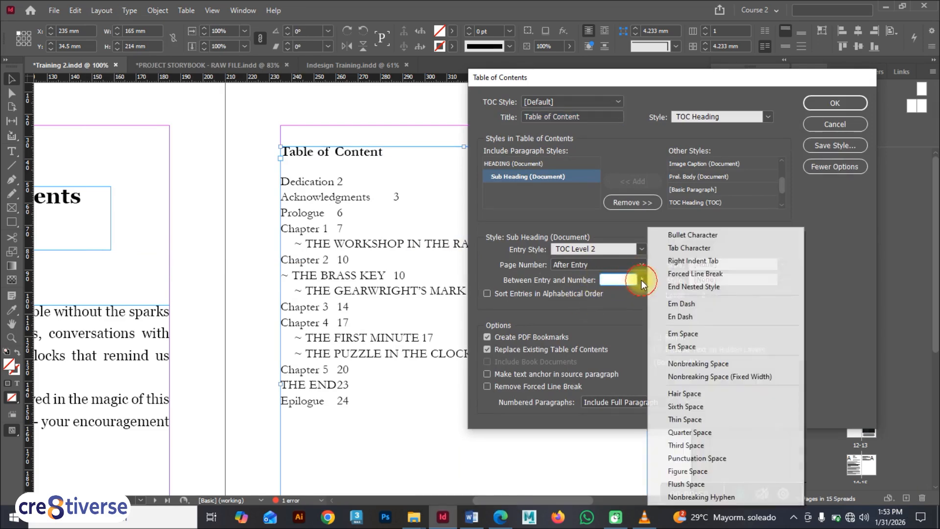
click(677, 261)
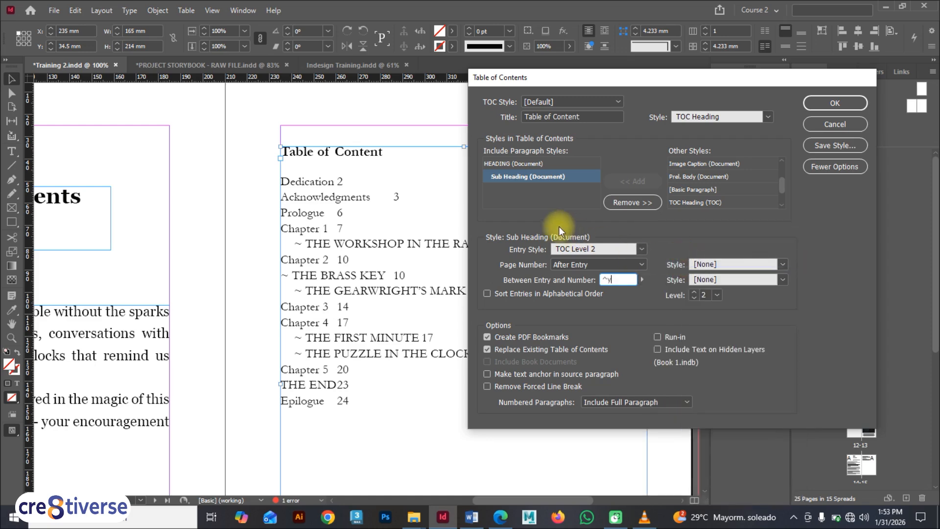
Replace the HEADING entries' separator before the page number with a right indent tab and regenerate the table of contents
click(511, 164)
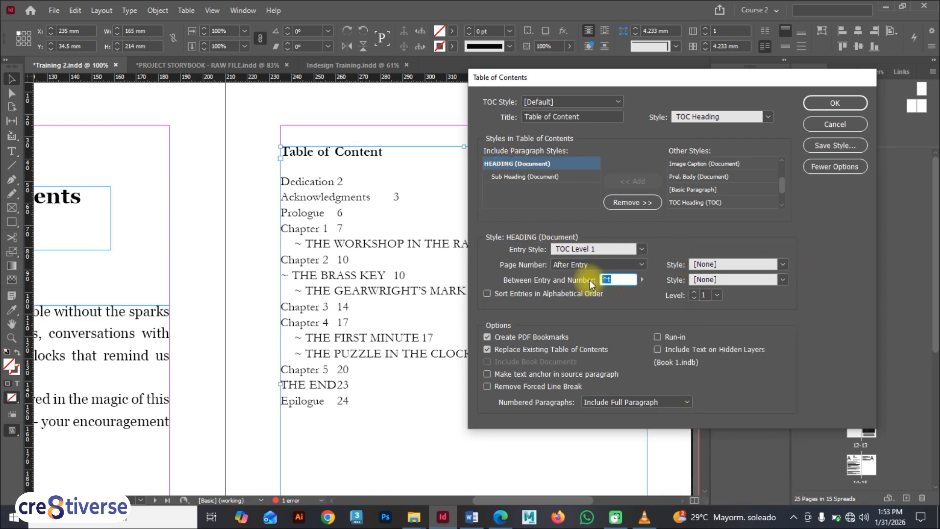
key(BackSpace)
key(BackSpace)
click(640, 280)
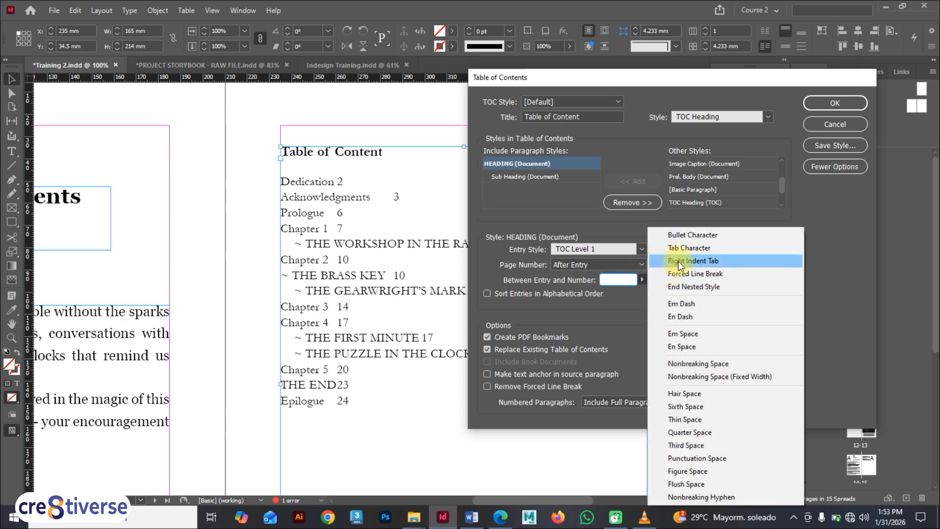
click(677, 261)
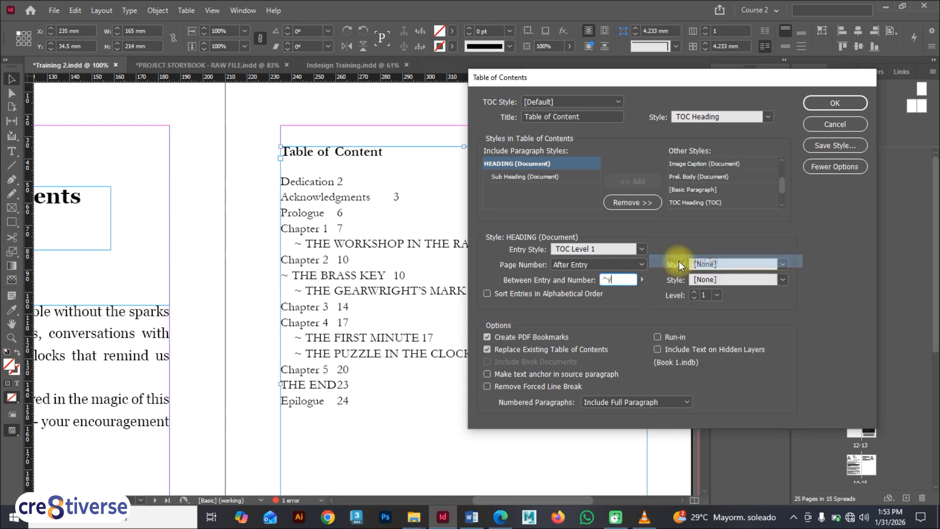
click(818, 99)
click(727, 273)
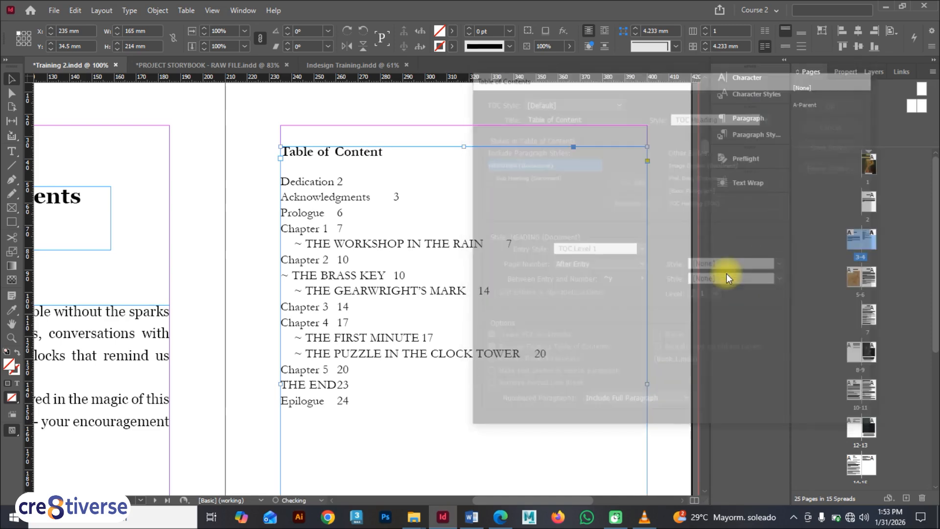
click(565, 277)
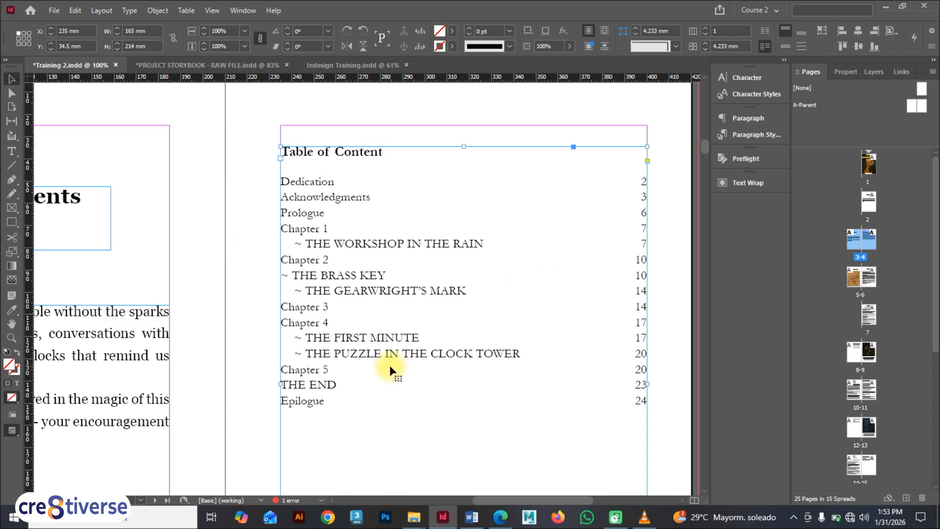
scroll(331, 241, down, 1)
scroll(331, 240, up, 1)
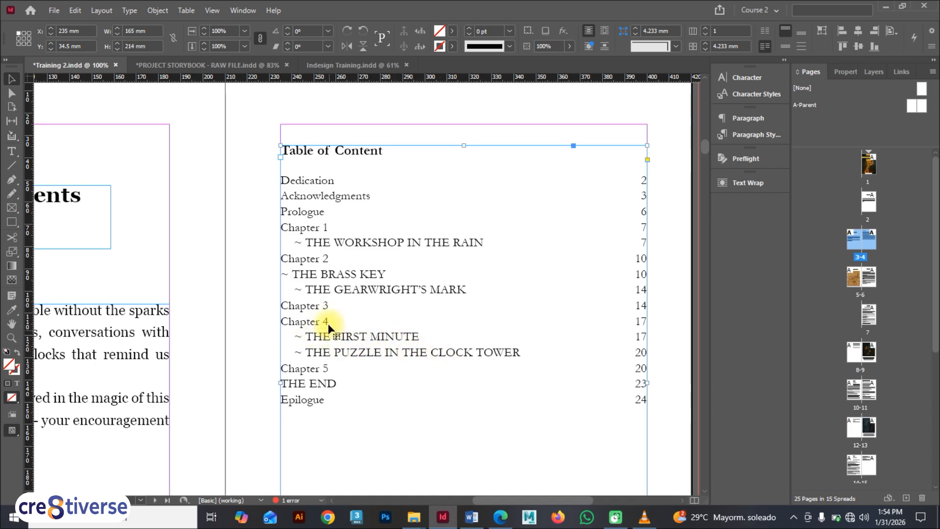
scroll(409, 277, up, 1)
scroll(409, 277, down, 1)
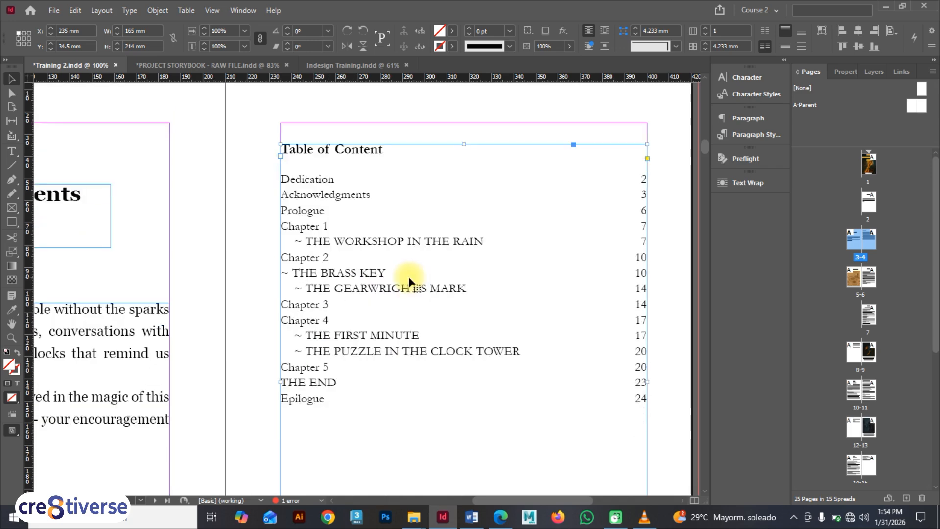
scroll(408, 275, down, 1)
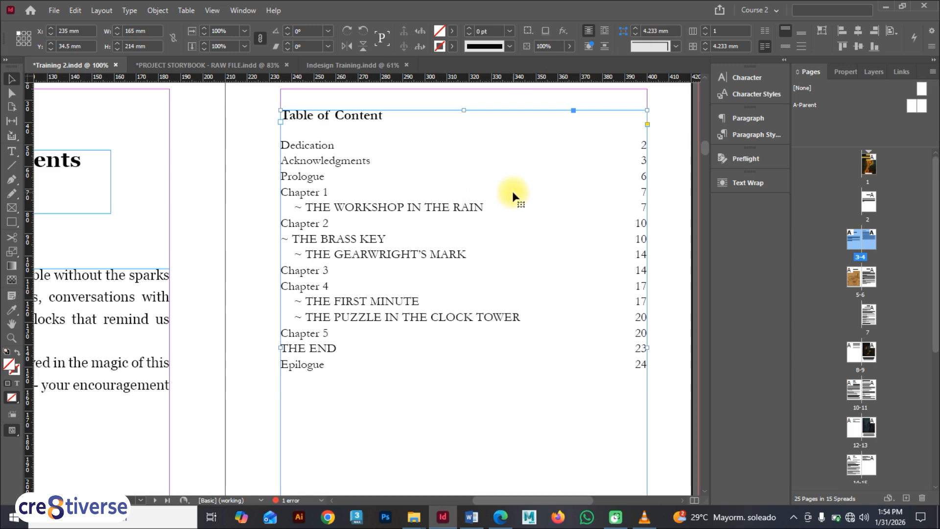
Apply the TOC Heading style to the whole table of contents frame, then undo it
key(F9)
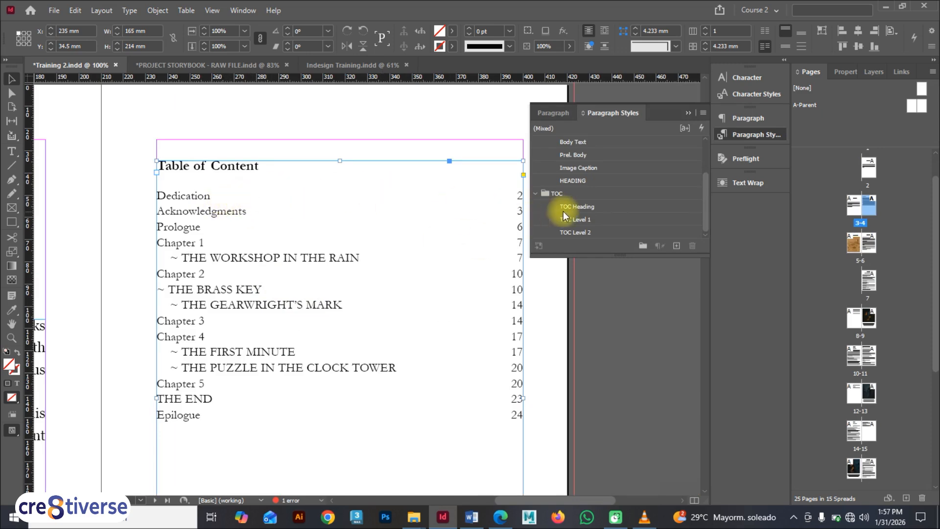
double_click(612, 207)
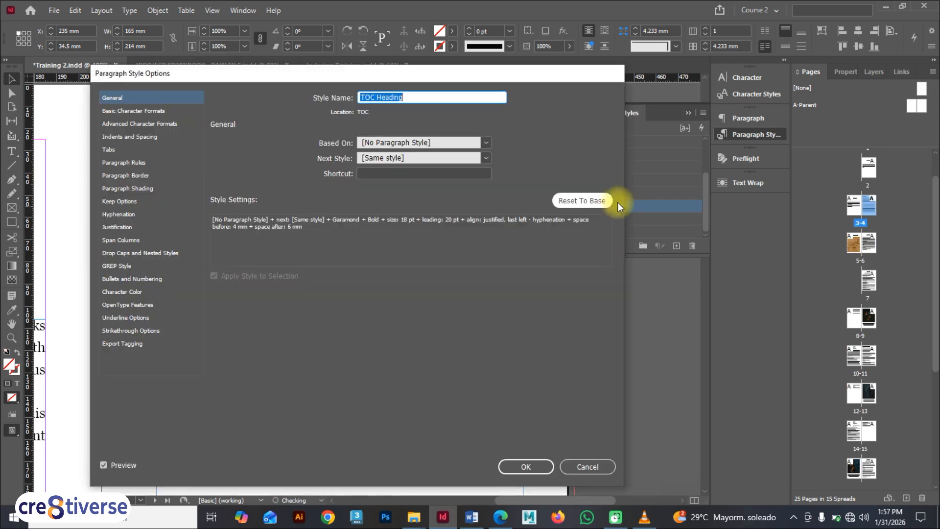
click(591, 465)
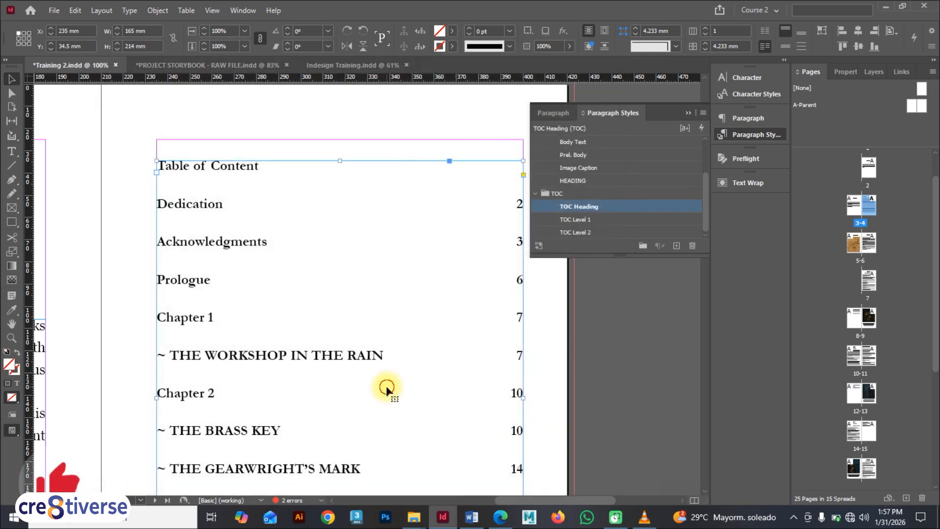
key(ctrl+z)
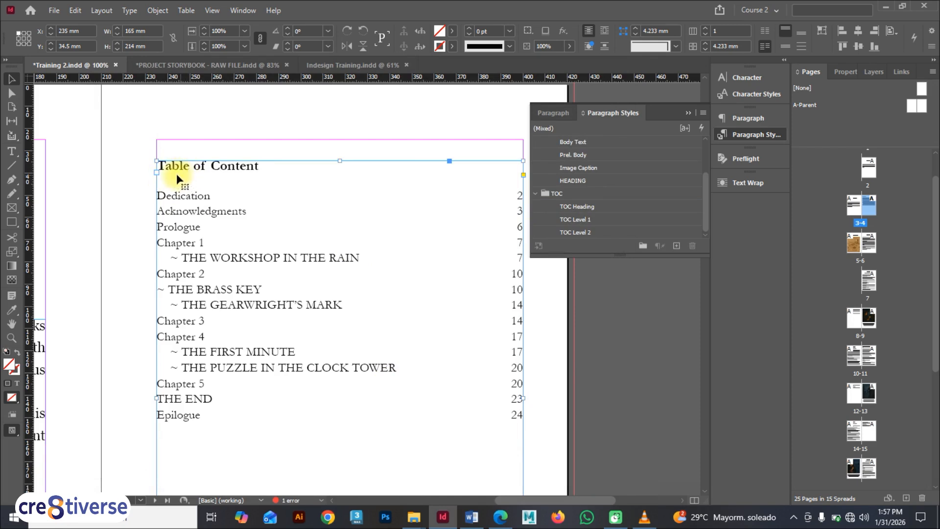
Open the TOC Level 1 style options and add a center tab at 30.692 mm with a dot leader
click(120, 182)
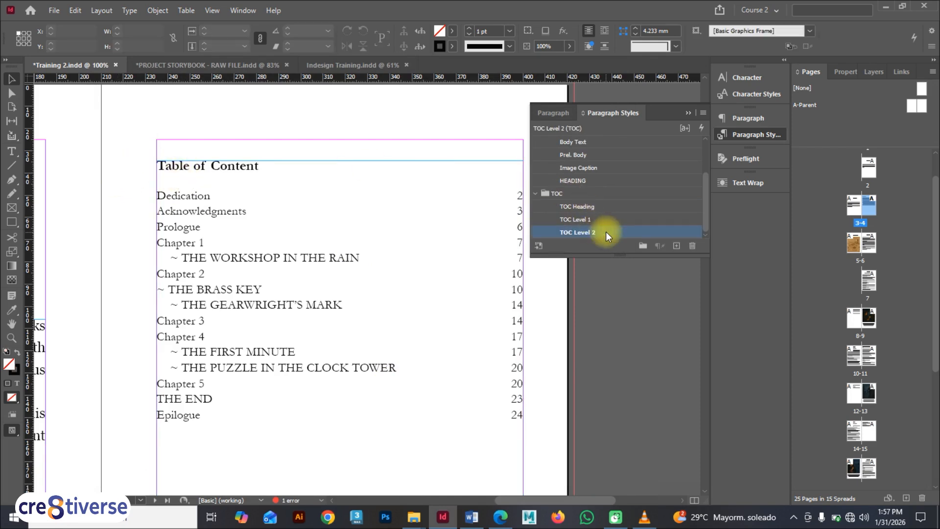
double_click(606, 218)
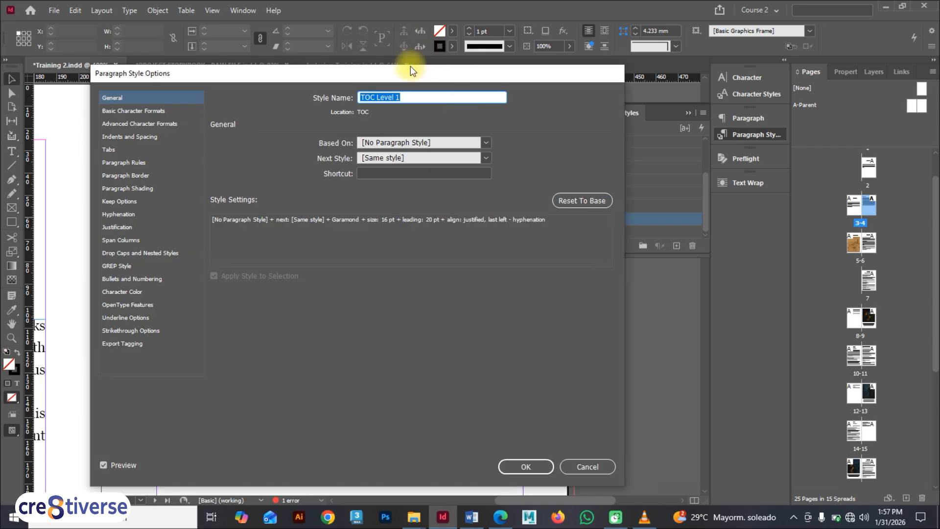
drag(410, 66, 719, 69)
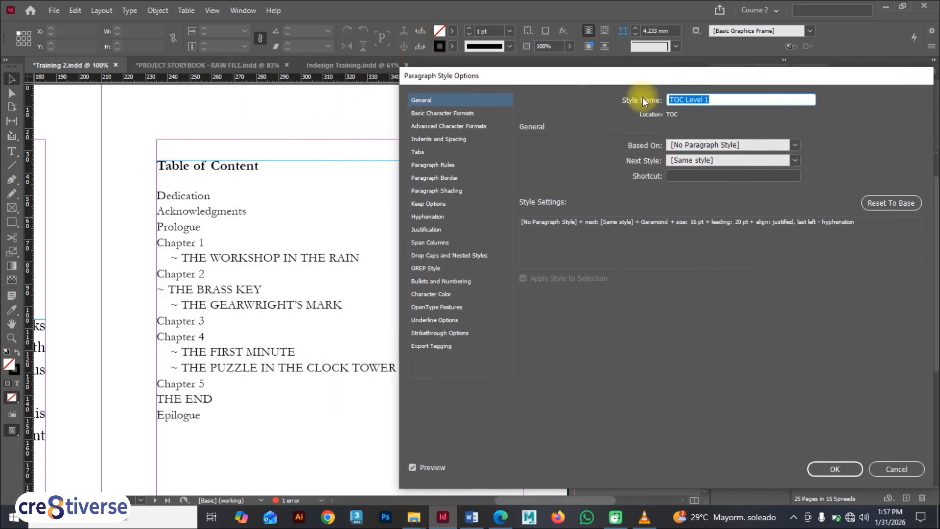
click(428, 152)
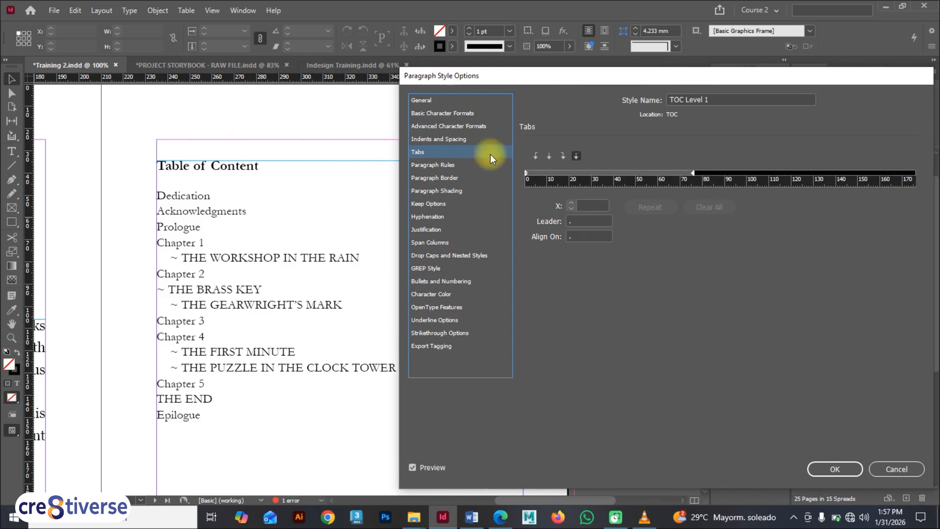
click(548, 156)
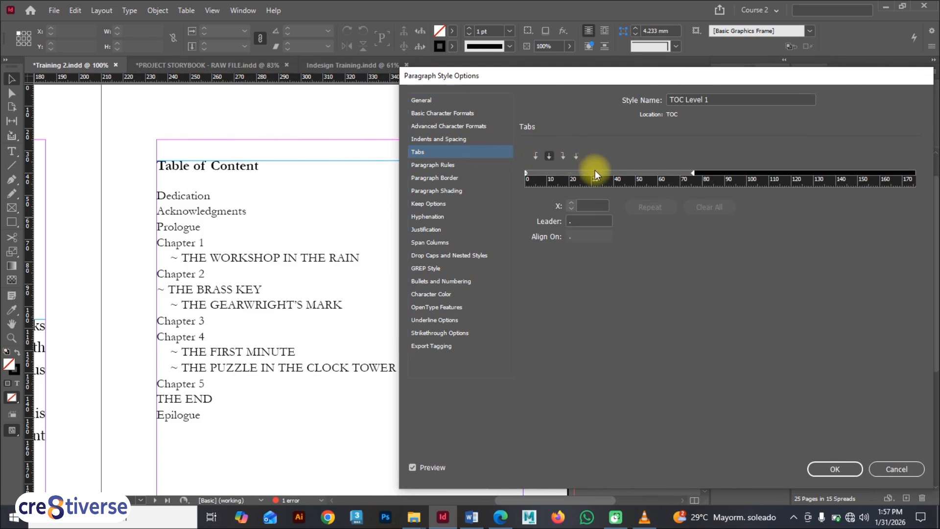
click(593, 175)
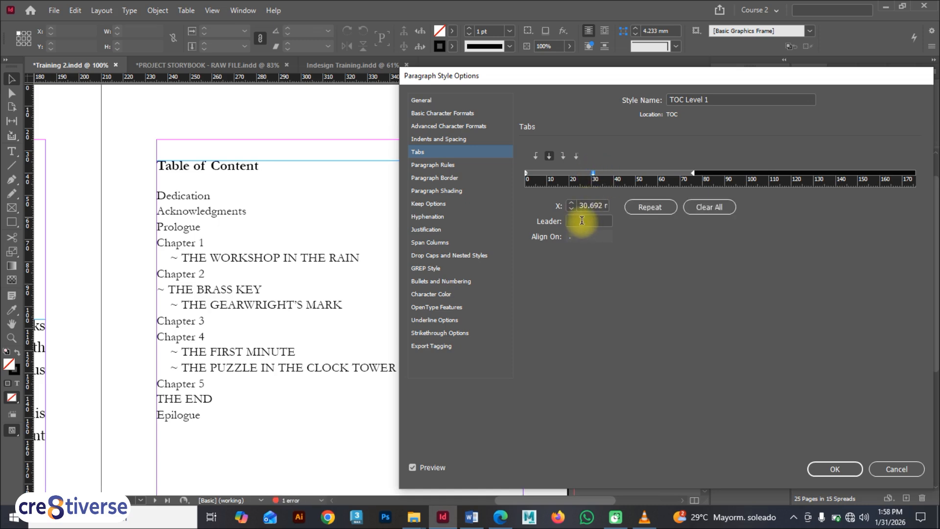
click(582, 220)
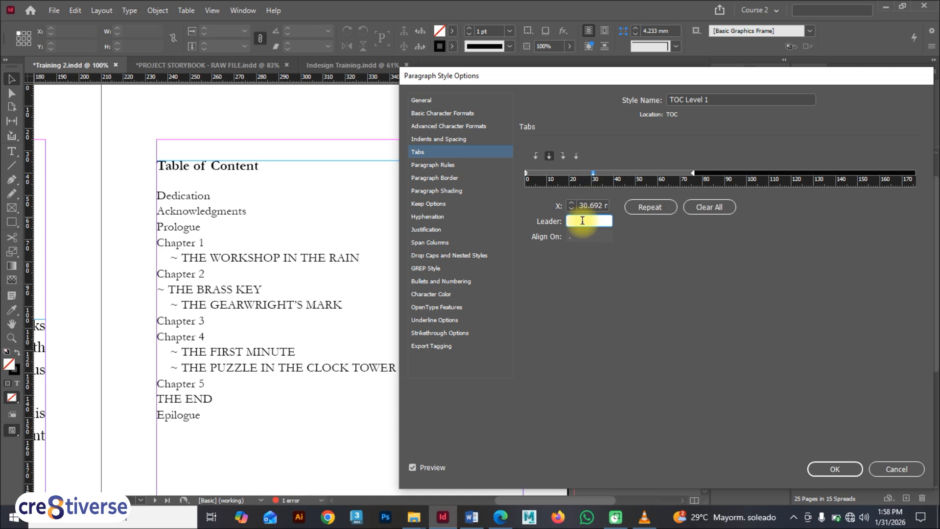
text(.)
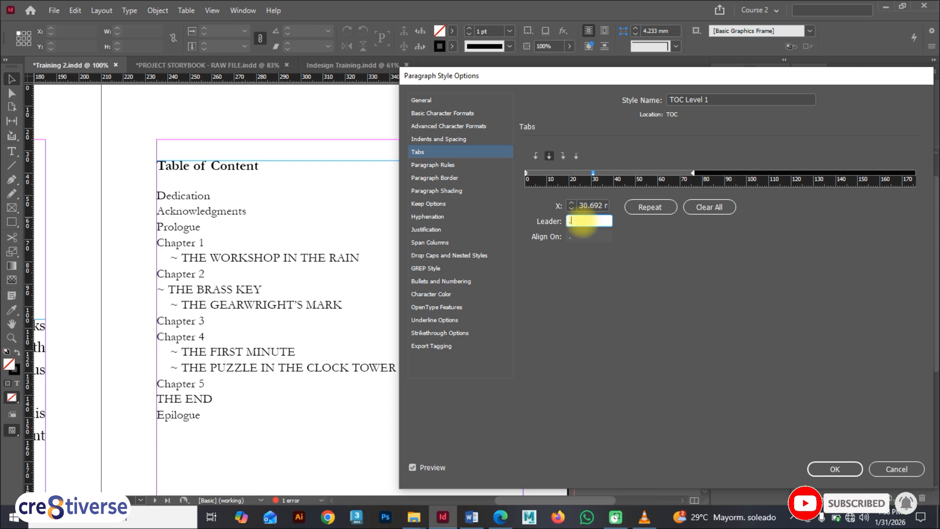
key(Tab)
Add a space after the dot in the TOC Level 1 tab leader and confirm the style options
drag(497, 82, 516, 102)
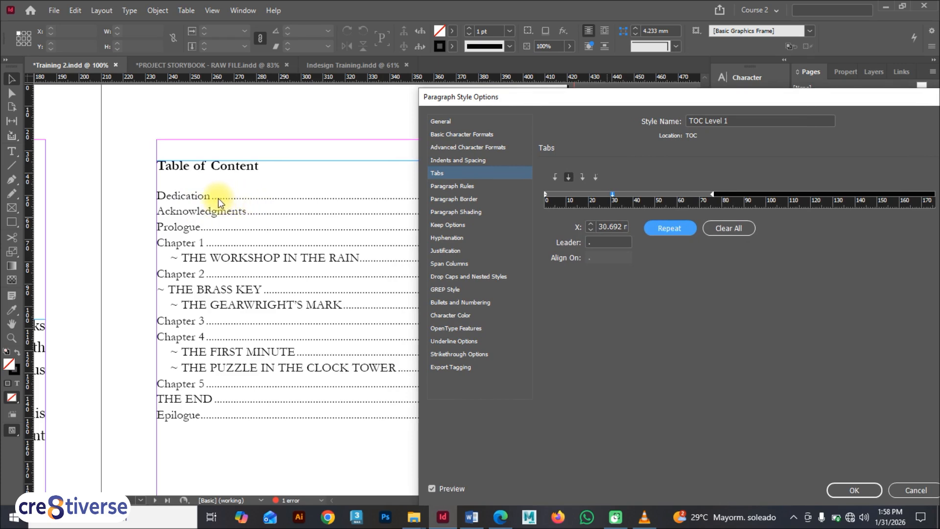
click(599, 242)
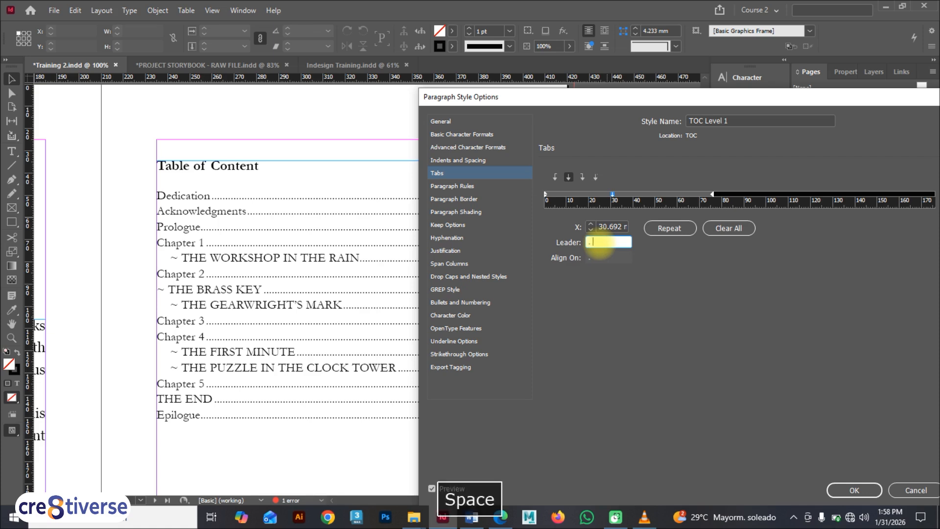
key(Tab)
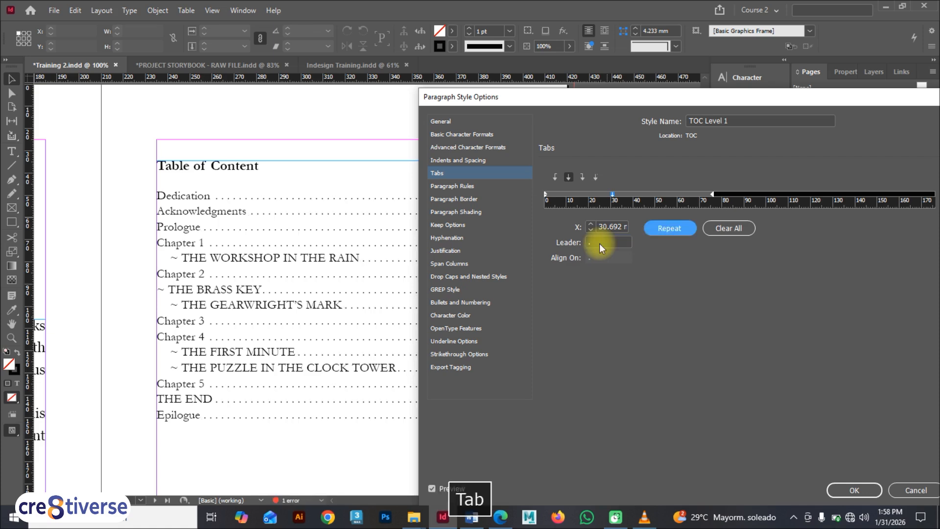
drag(669, 97, 430, 76)
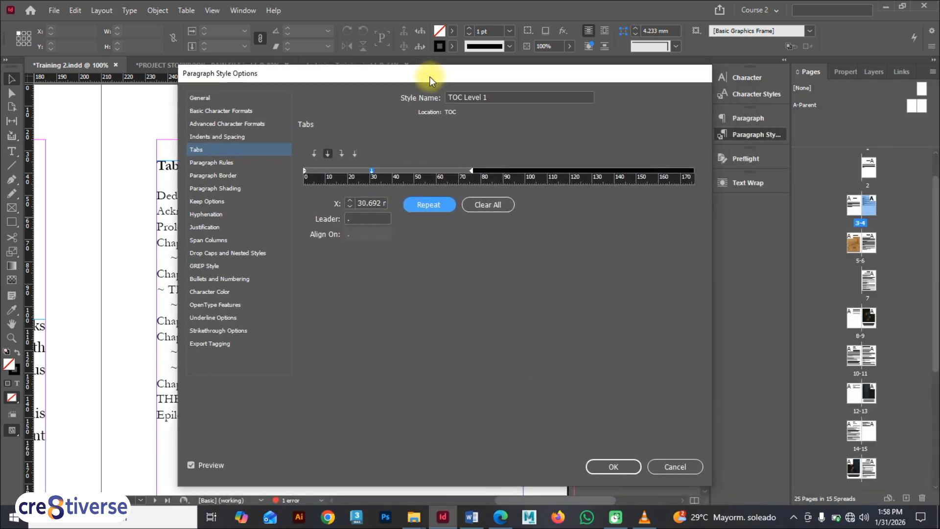
click(613, 466)
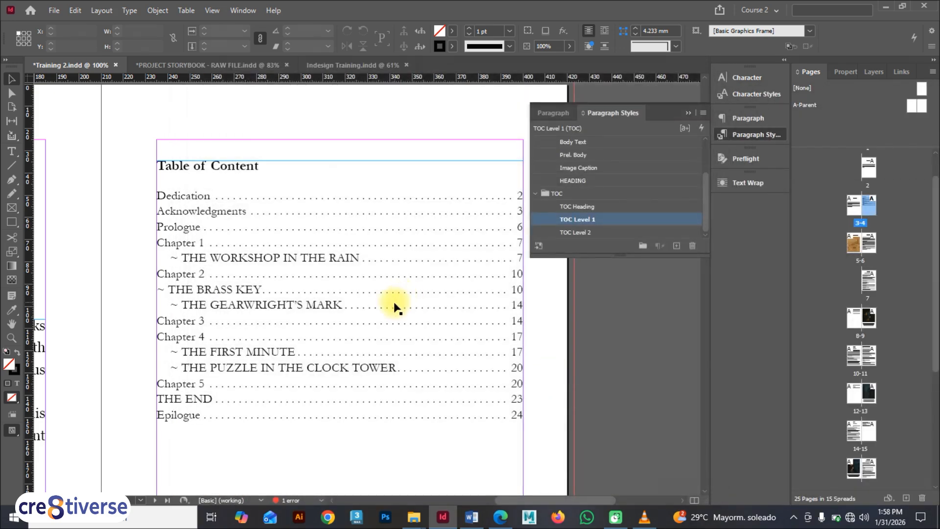
Try setting the TOC Level 1 font style to Bold, then revert it to Regular
click(604, 207)
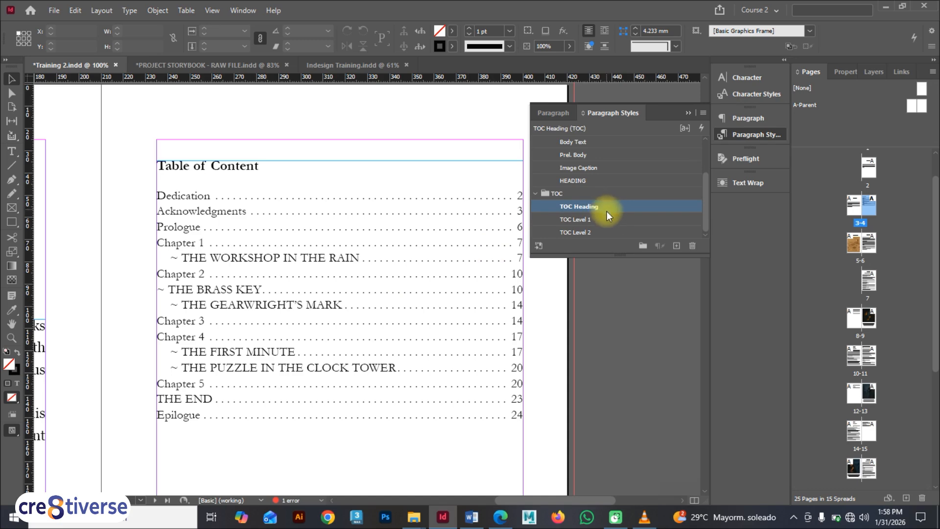
click(607, 217)
double_click(624, 220)
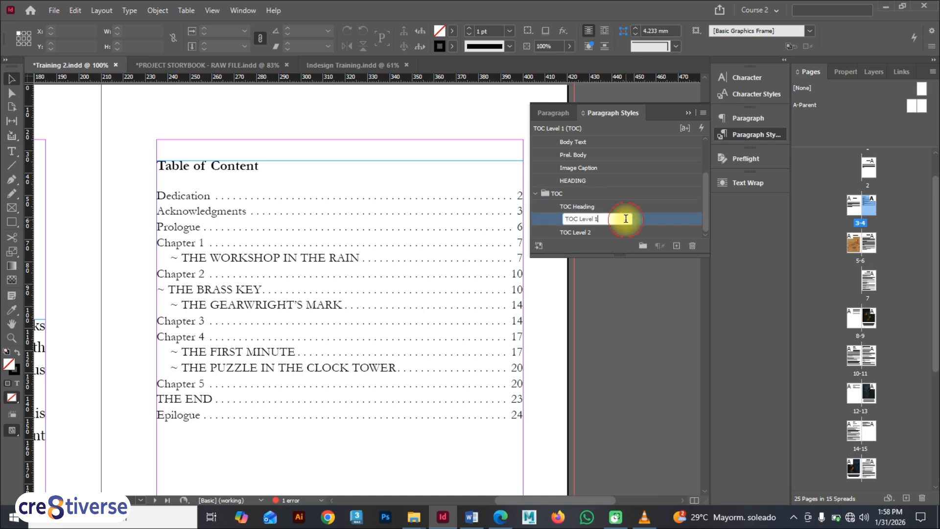
click(659, 219)
double_click(659, 218)
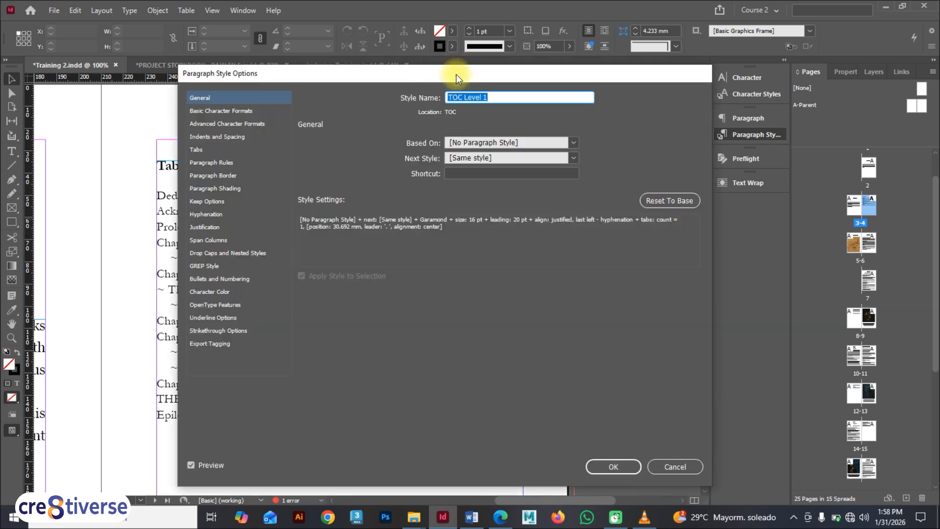
click(427, 139)
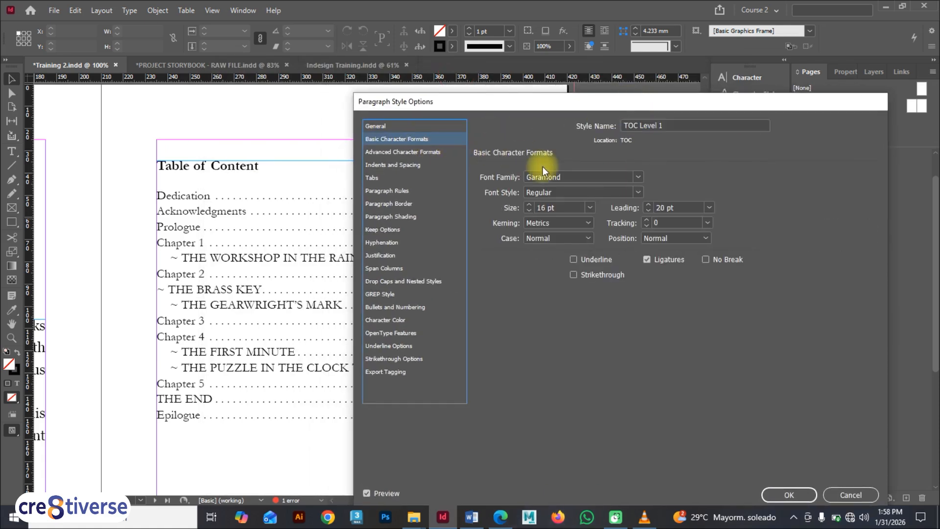
click(635, 191)
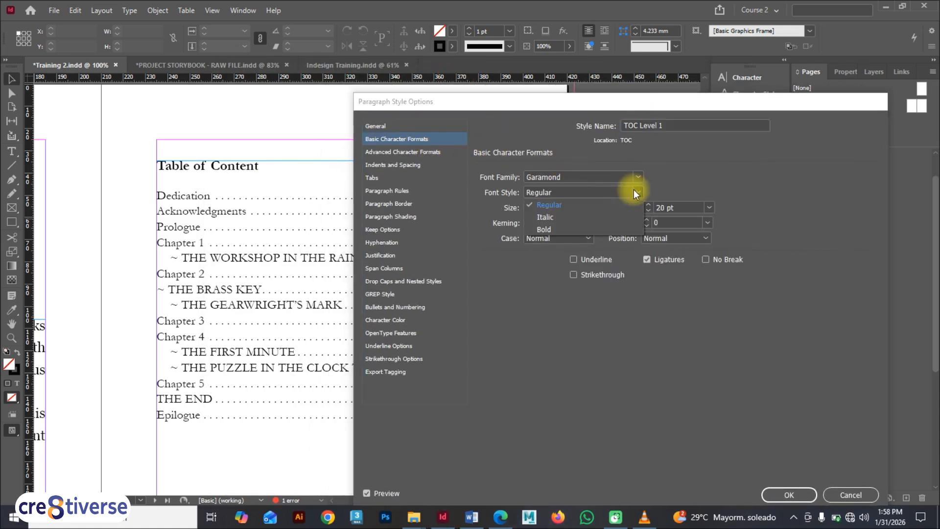
click(556, 226)
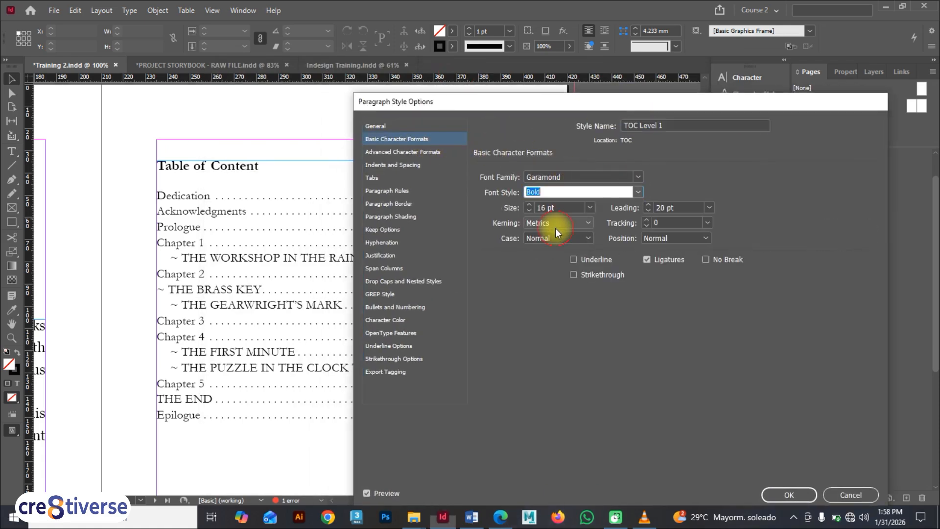
click(635, 191)
click(583, 208)
drag(650, 102, 481, 73)
click(619, 466)
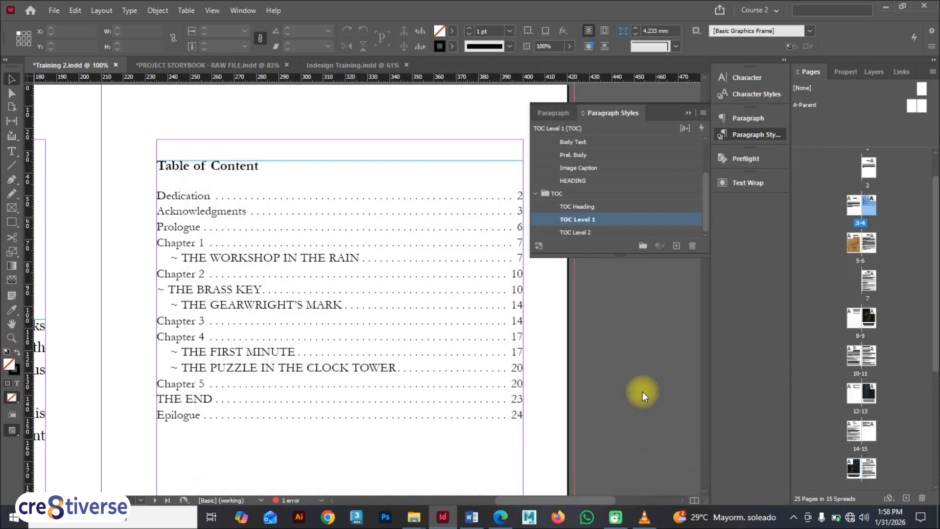
Change the TOC Level 2 style so it is based on [No Paragraph Style]
click(606, 233)
double_click(607, 233)
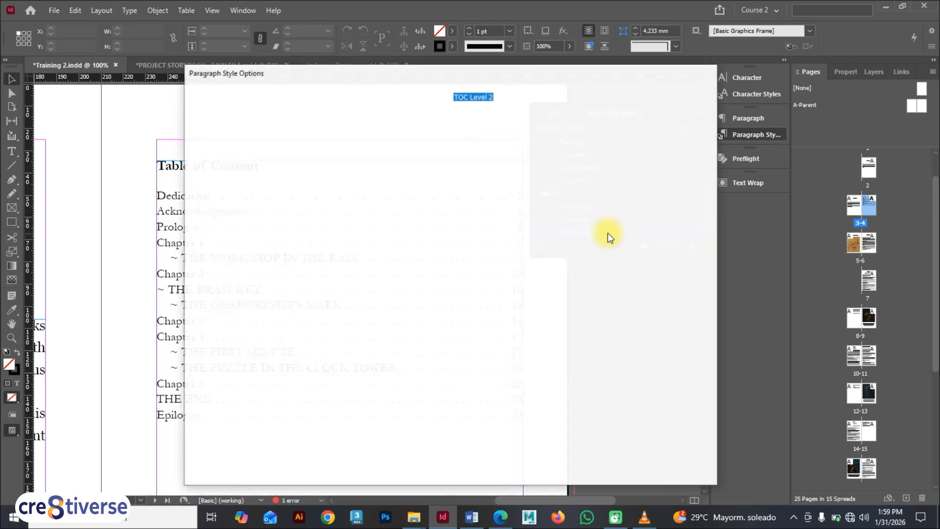
drag(472, 76, 661, 112)
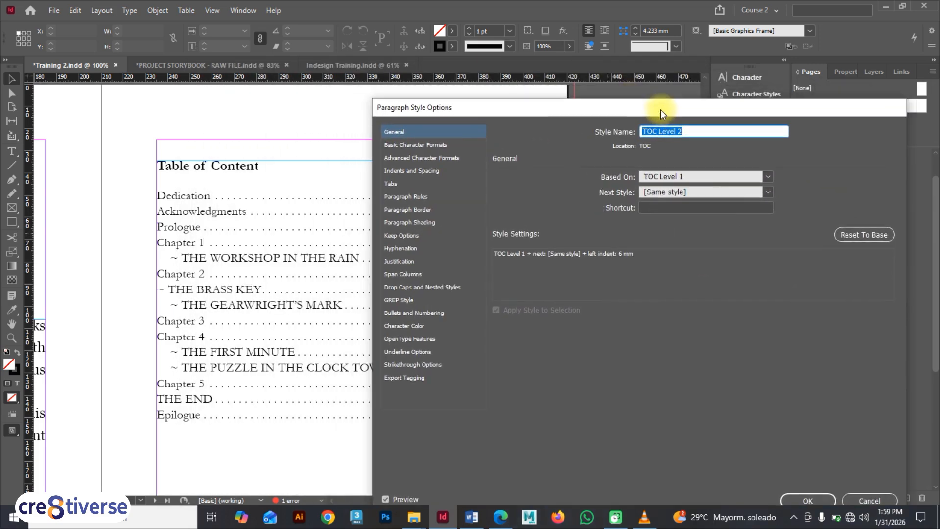
click(765, 176)
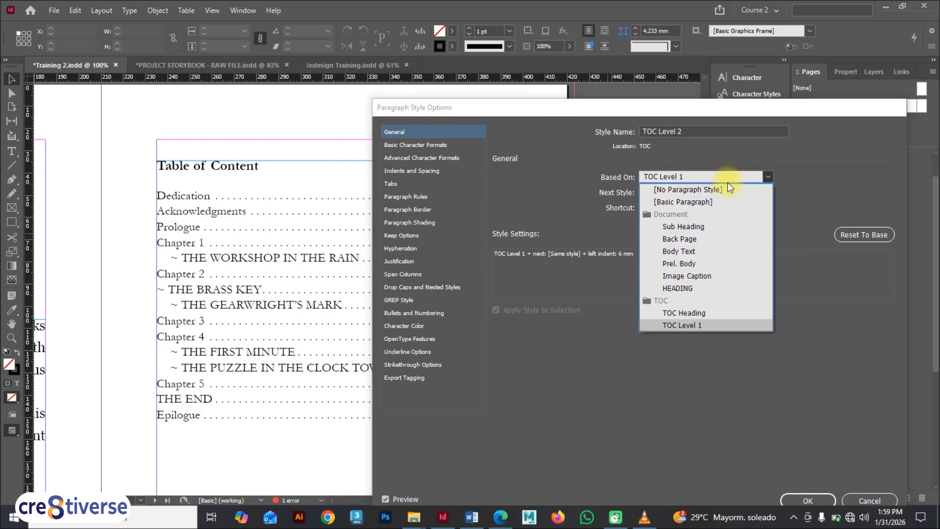
click(696, 187)
drag(635, 109, 443, 110)
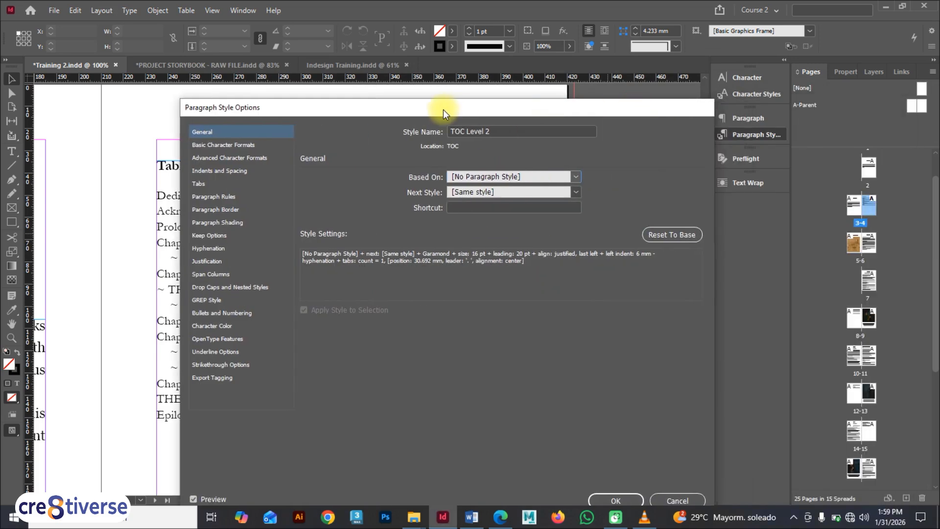
click(613, 499)
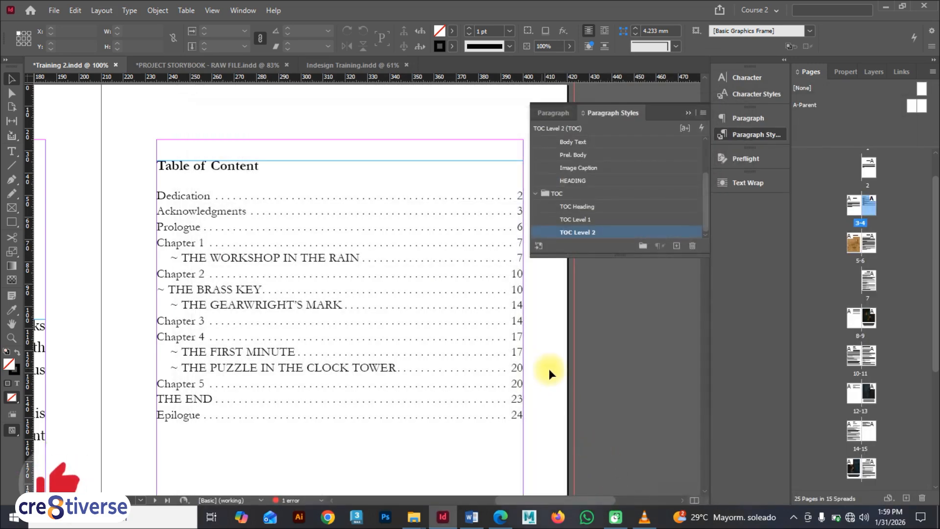
Review the TOC Level 2 style settings and the paragraph styles list against the table of contents
double_click(636, 231)
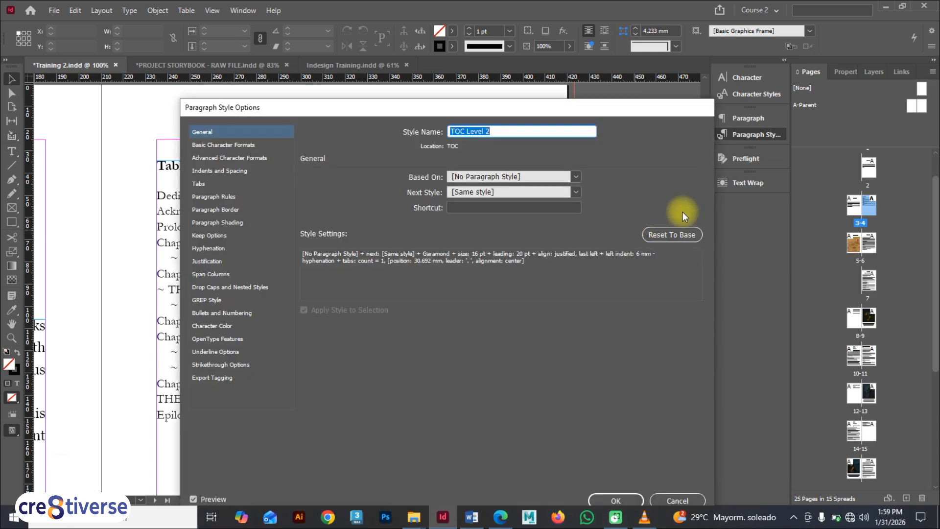
click(618, 499)
click(317, 326)
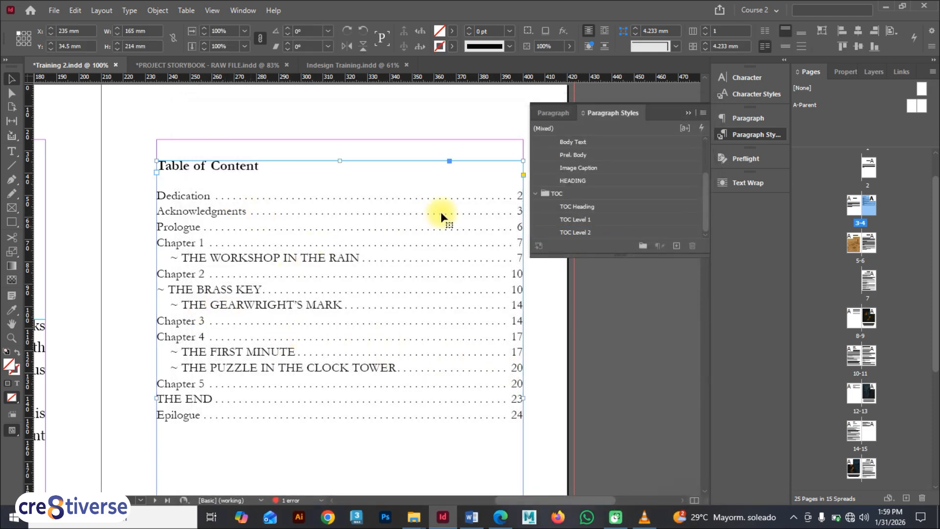
click(425, 110)
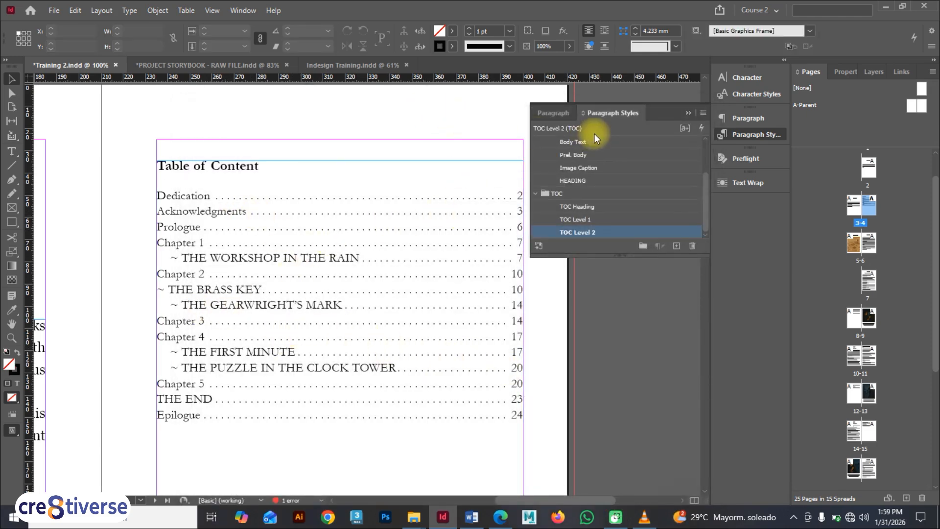
click(687, 113)
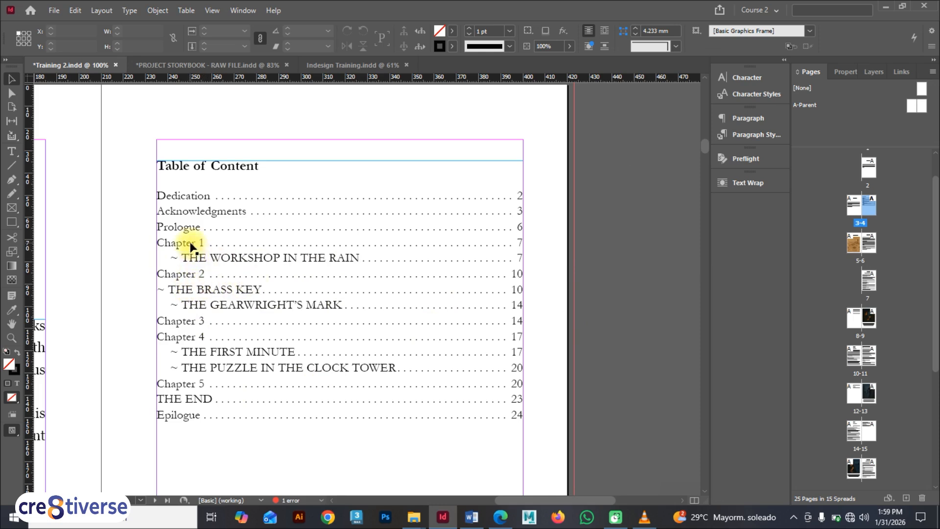
click(758, 132)
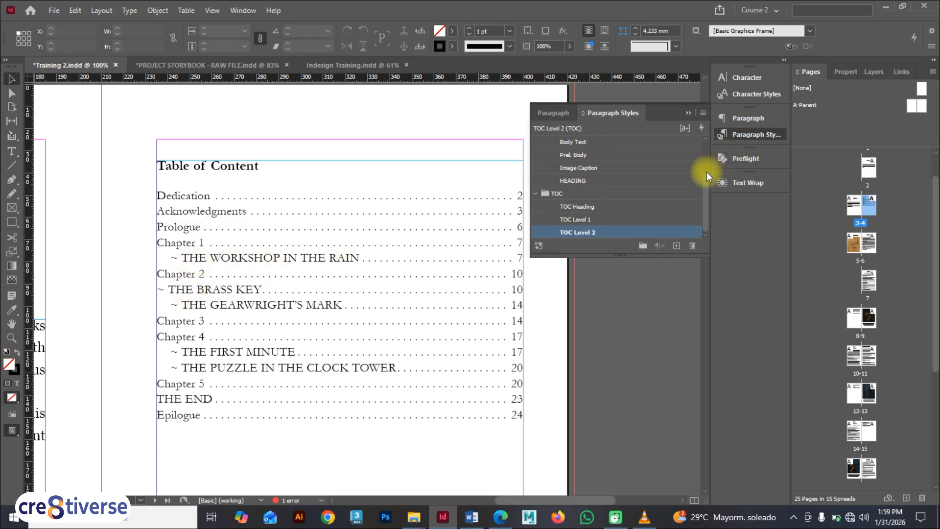
scroll(706, 174, up, 2)
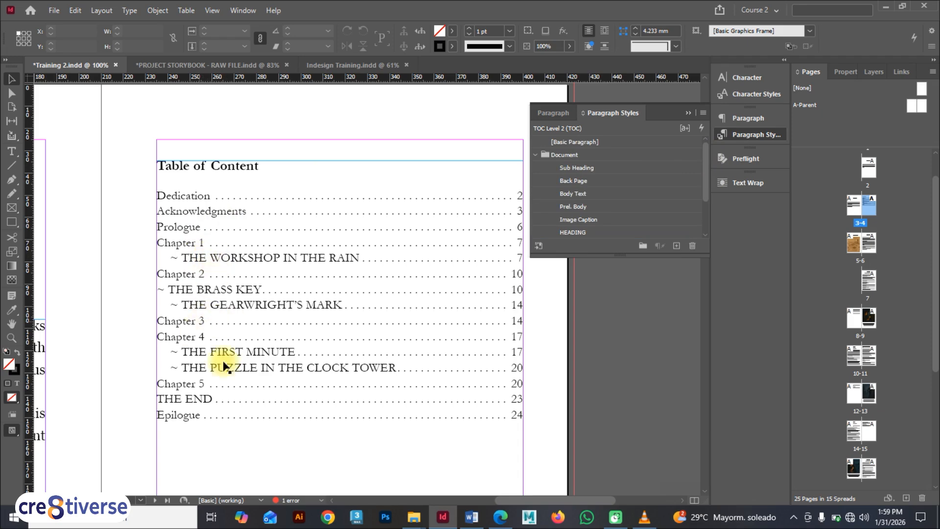
click(689, 112)
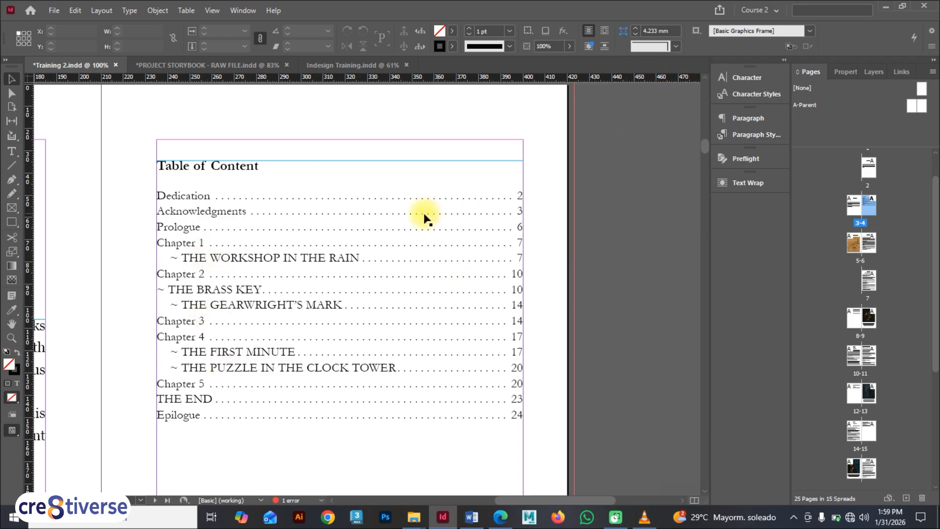
click(167, 216)
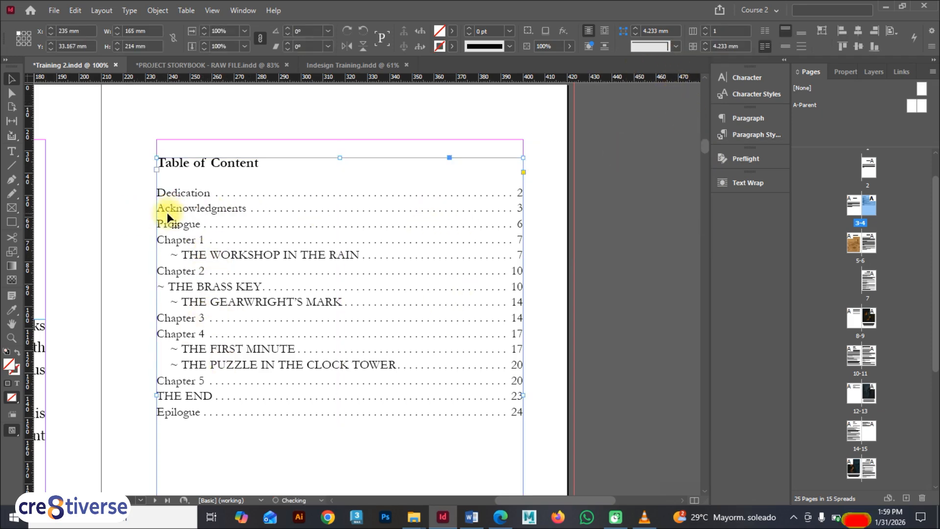
key(F9)
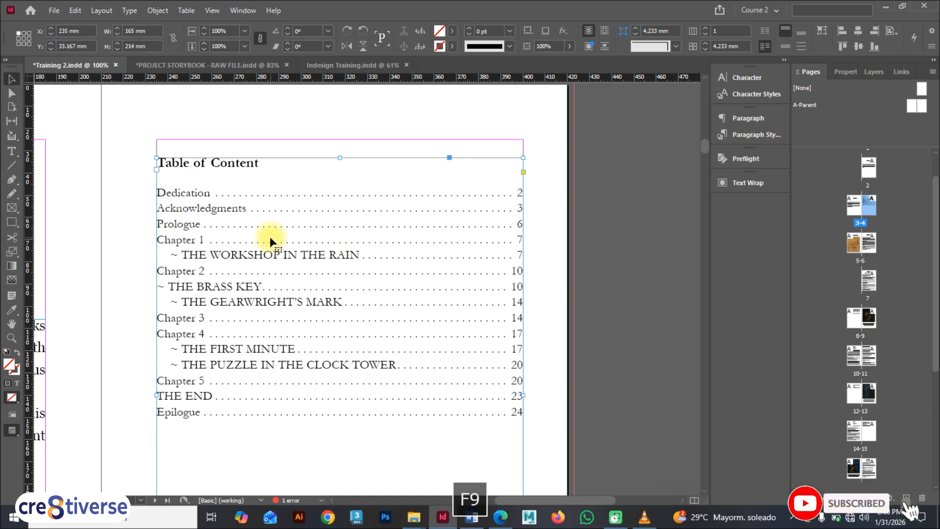
scroll(273, 237, up, 3)
scroll(272, 237, down, 3)
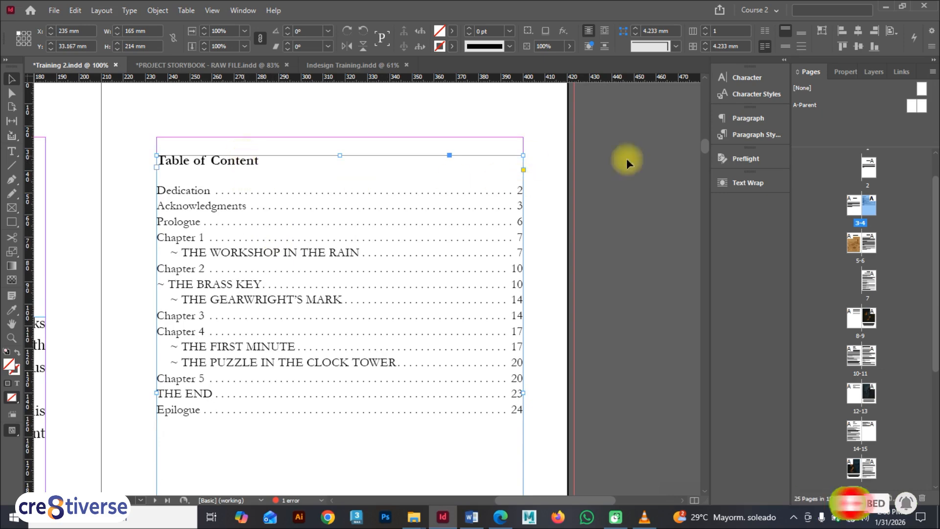
click(752, 134)
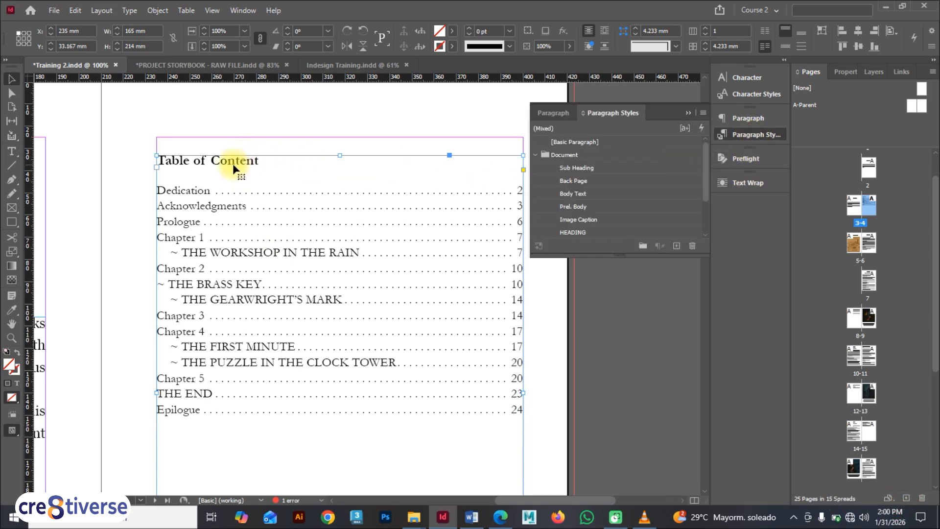
click(536, 155)
click(607, 181)
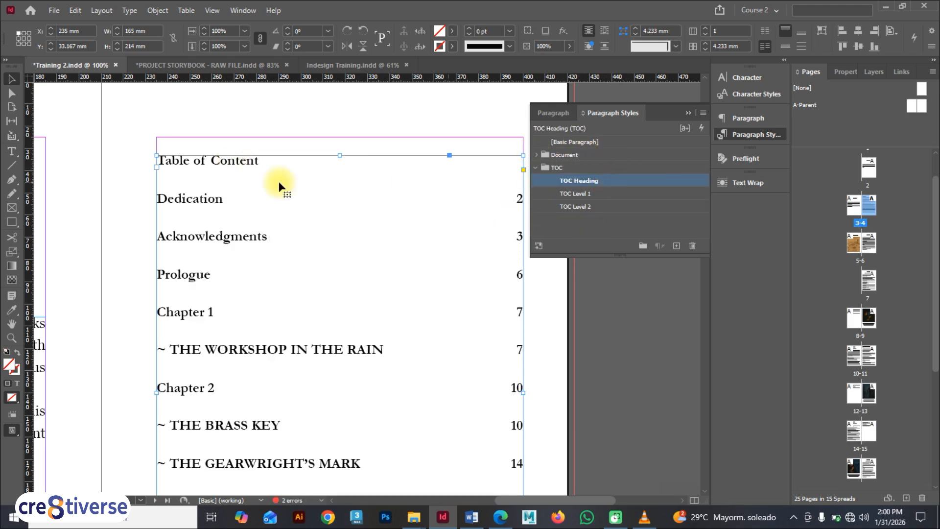
key(ctrl+z)
key(ctrl+z)
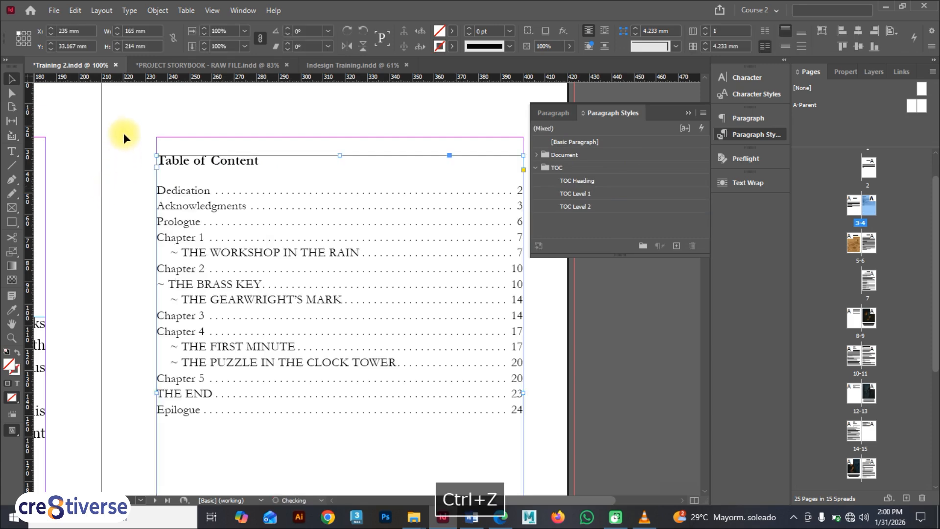
Set the TOC Heading paragraph style's font size to 22 pt
click(123, 133)
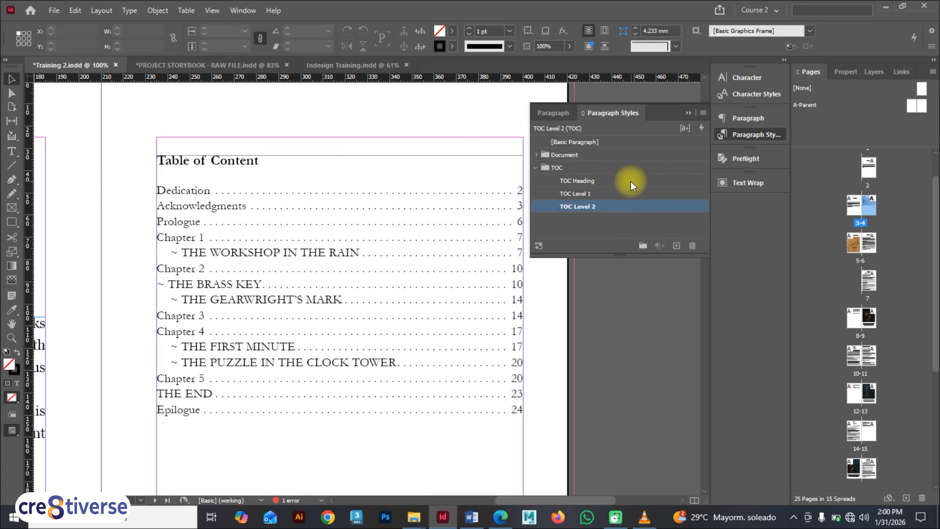
double_click(644, 181)
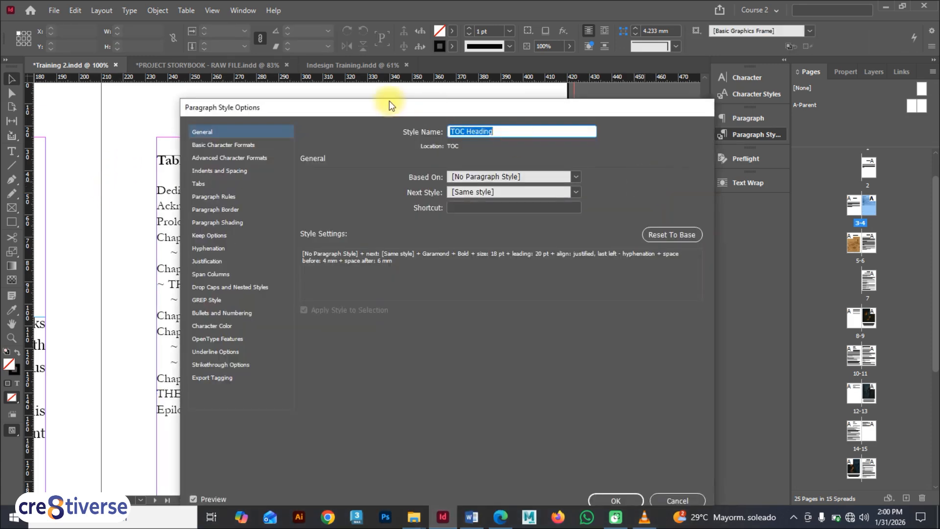
drag(388, 103, 661, 104)
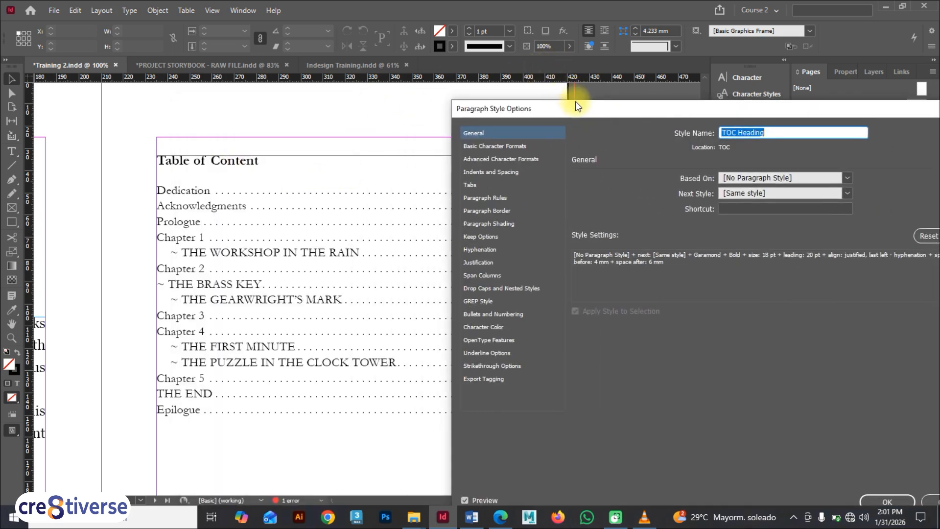
drag(576, 105, 566, 99)
click(490, 139)
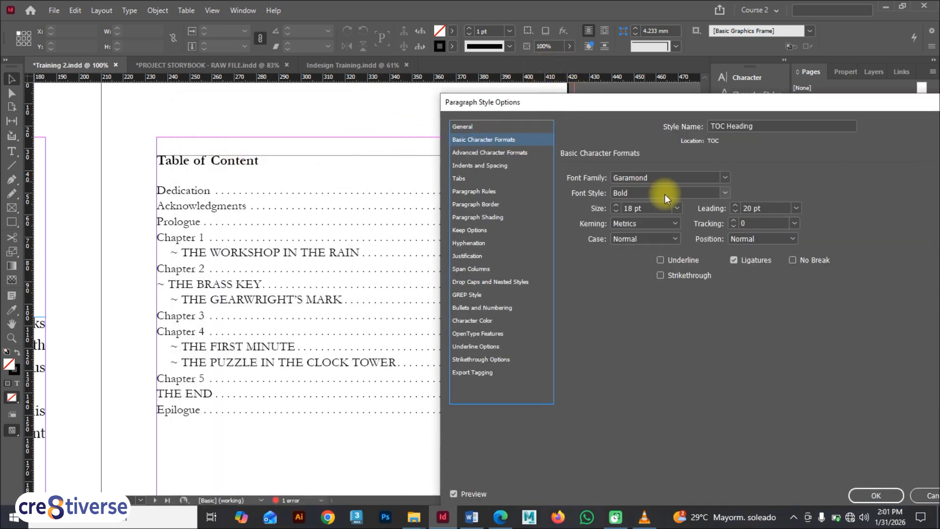
triple_click(650, 210)
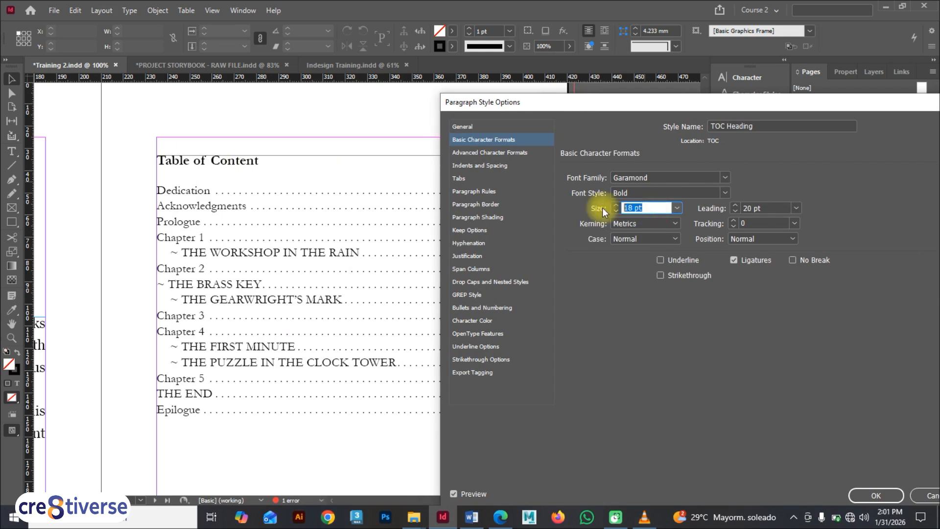
text(22)
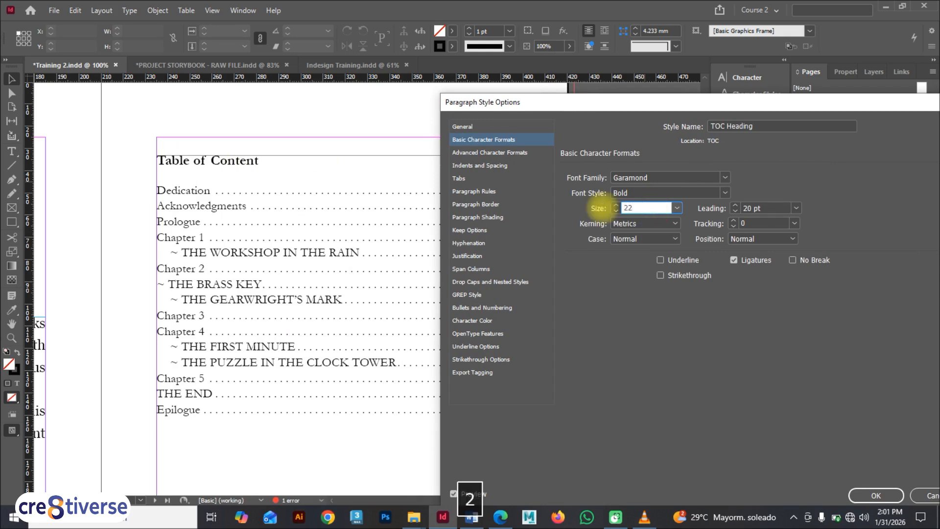
key(Tab)
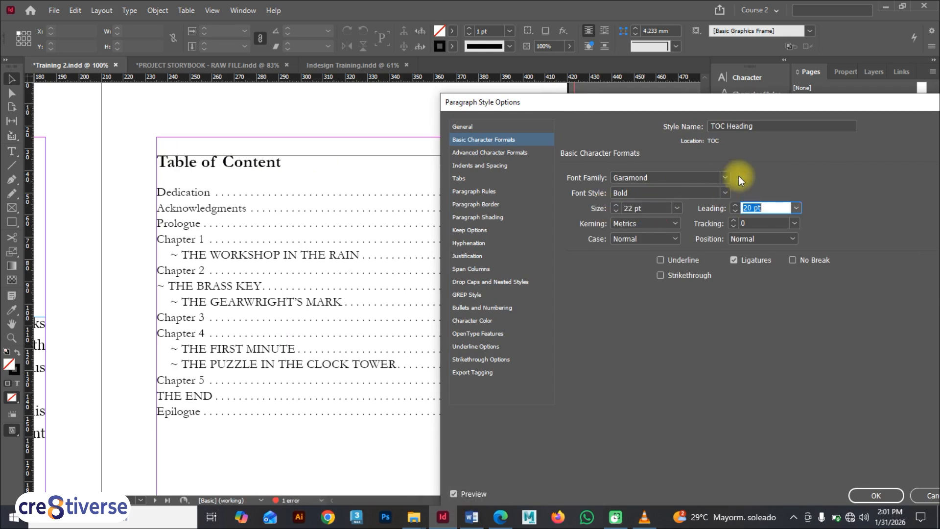
drag(741, 106, 493, 54)
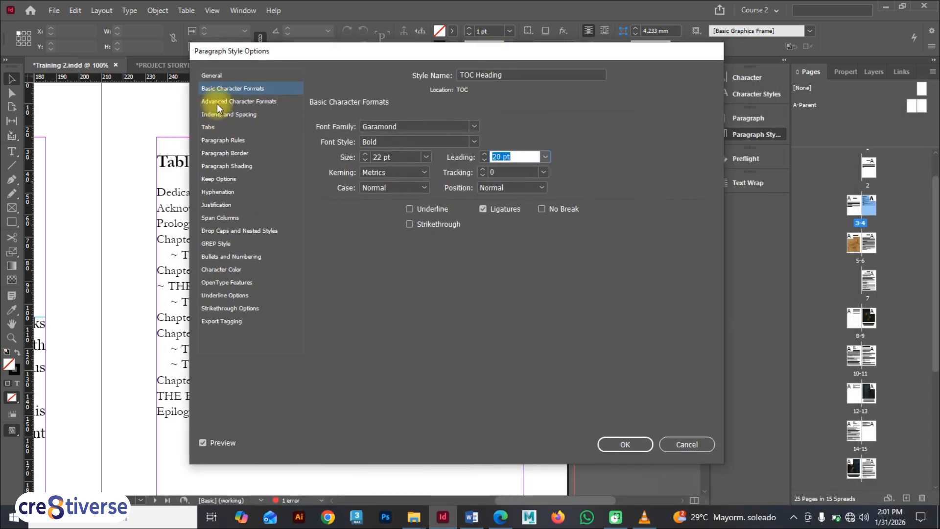
click(614, 443)
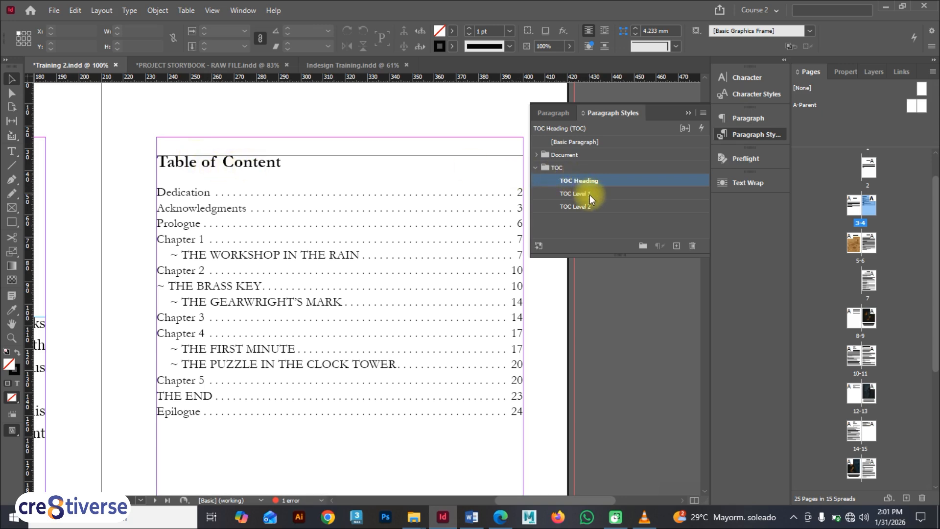
Collapse the Document and TOC style groups in the Paragraph Styles panel and close the panel
click(535, 154)
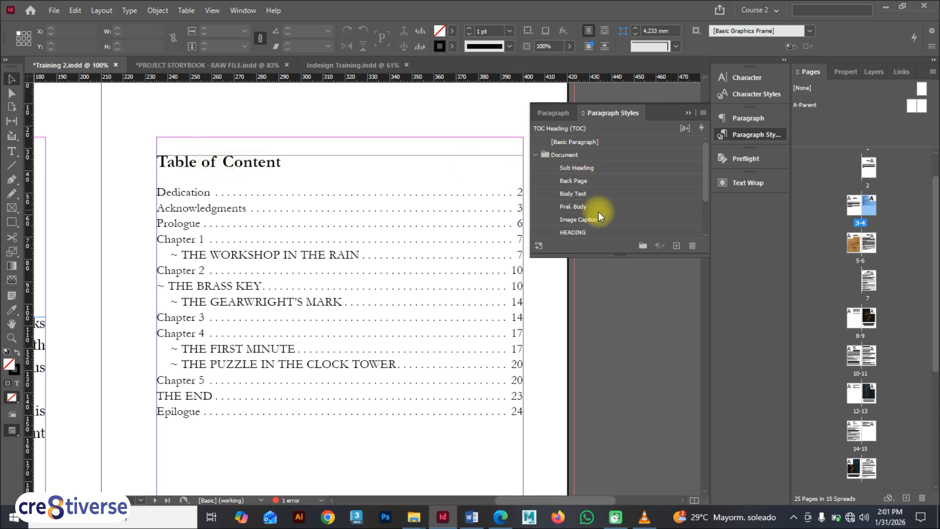
click(535, 152)
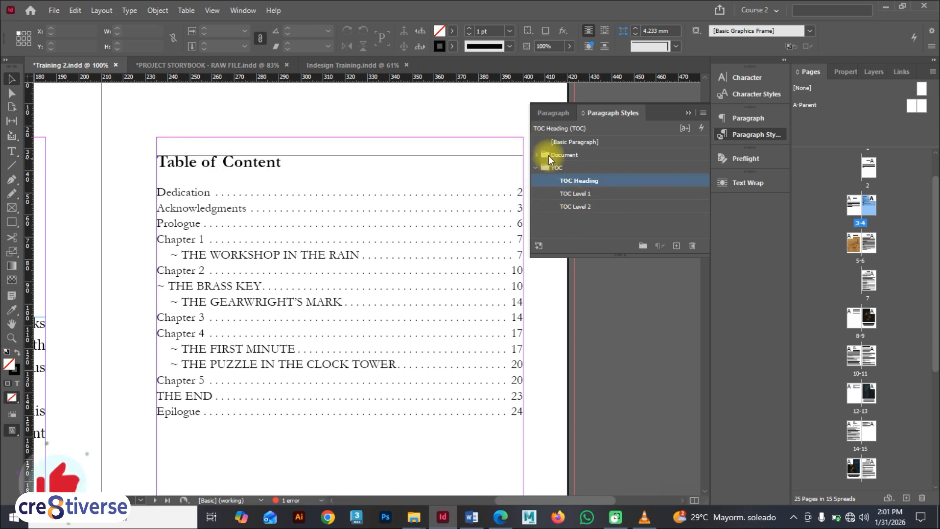
click(535, 154)
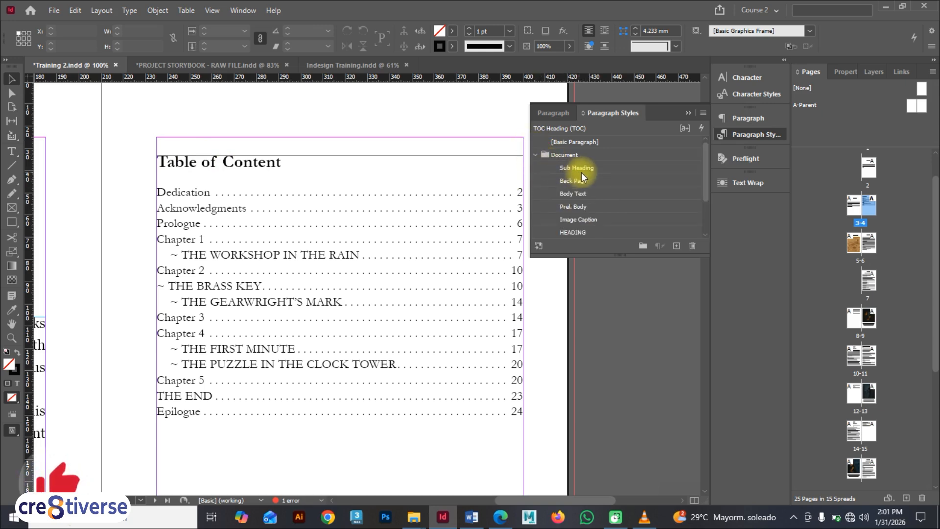
click(535, 154)
click(535, 167)
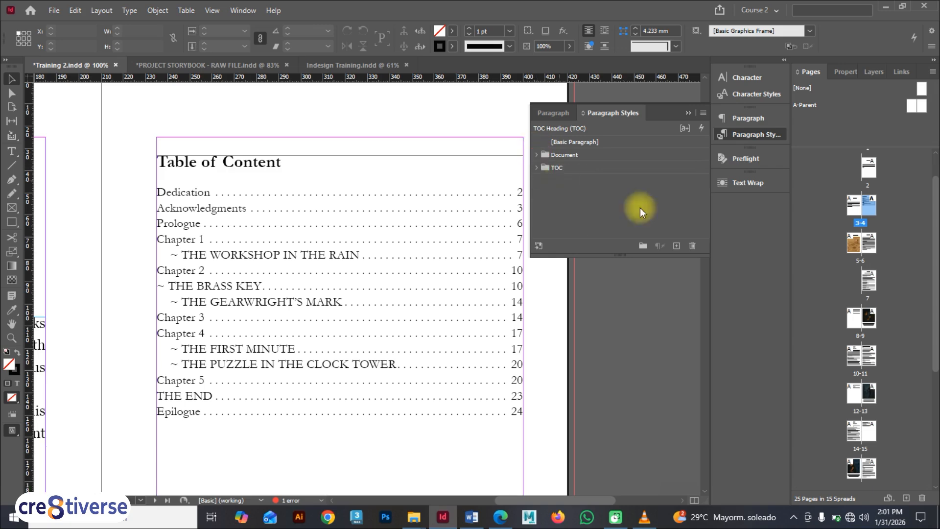
click(688, 113)
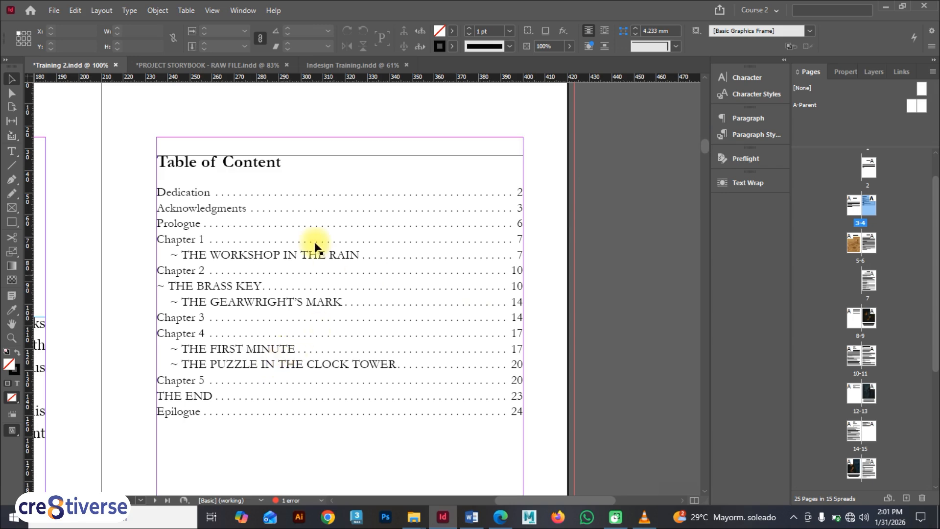
Go to the cover page and preview the book in Presentation mode, paging through to the table of contents
double_click(869, 175)
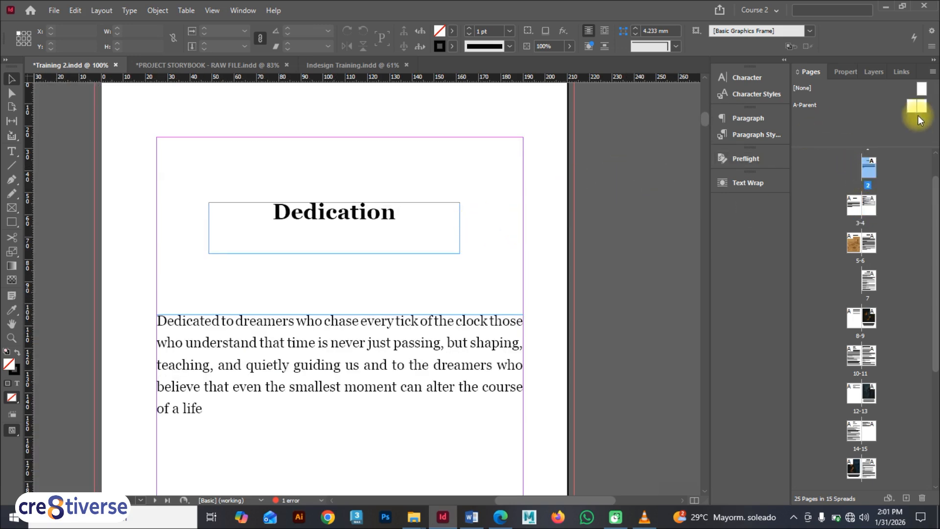
scroll(922, 227, up, 1)
double_click(876, 169)
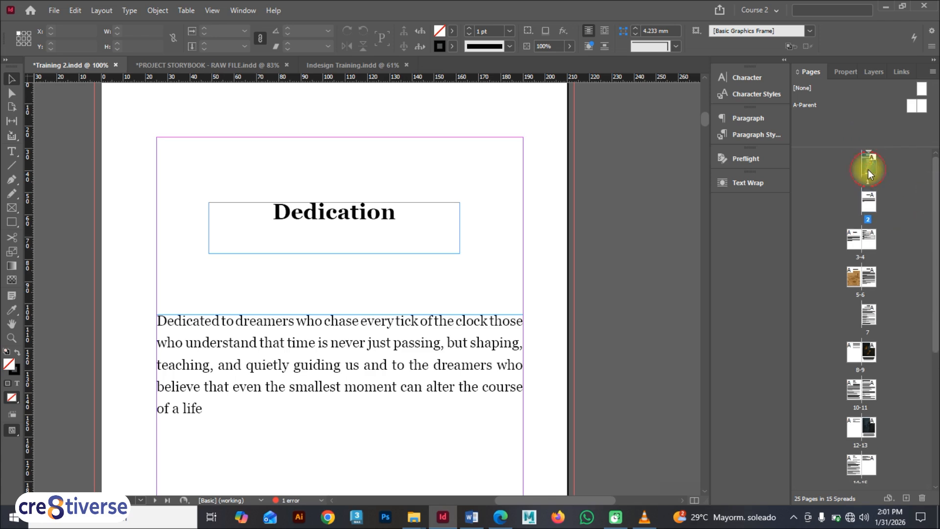
click(476, 279)
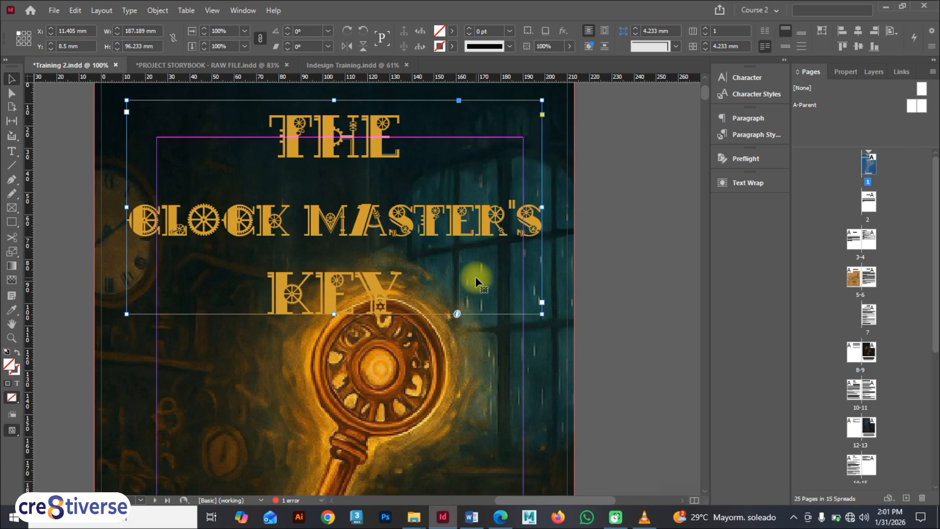
key(ctrl+0)
click(539, 244)
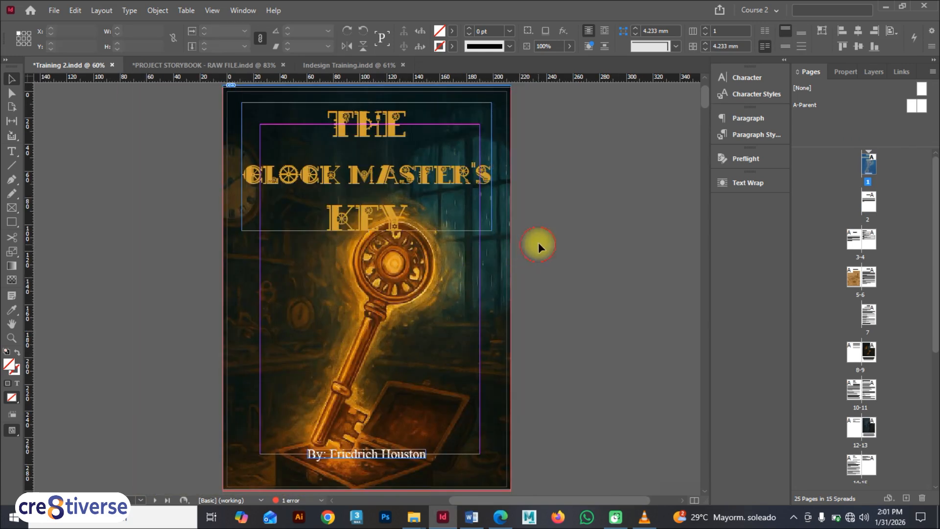
key(shift+w)
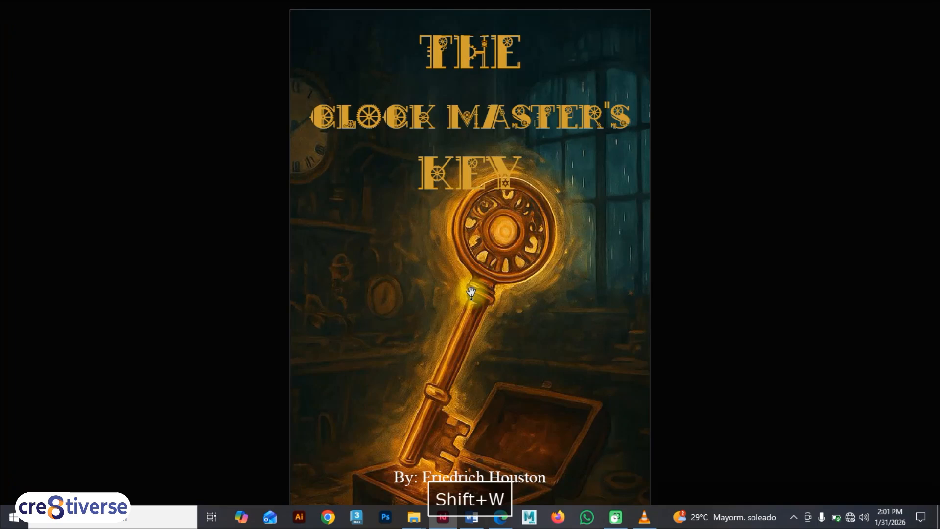
key(Page_Down)
key(Page_Down)
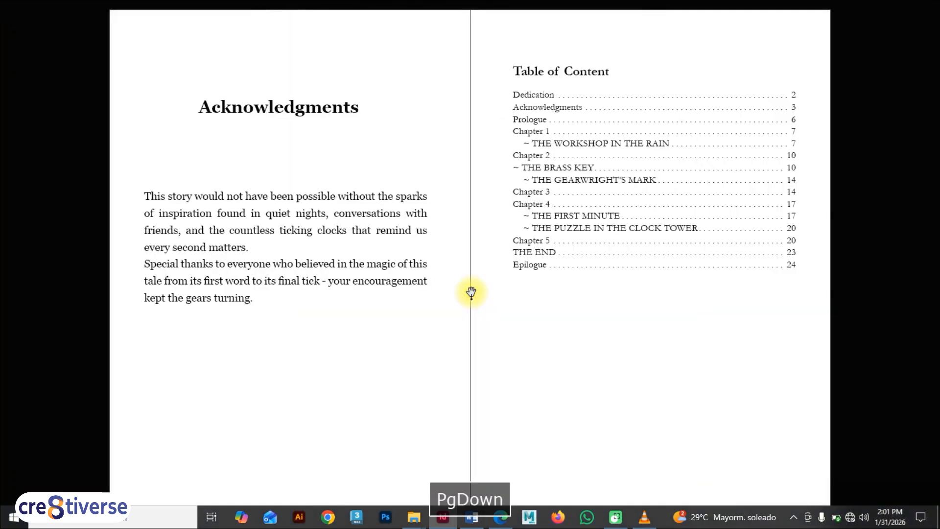
key(Page_Down)
key(Page_Up)
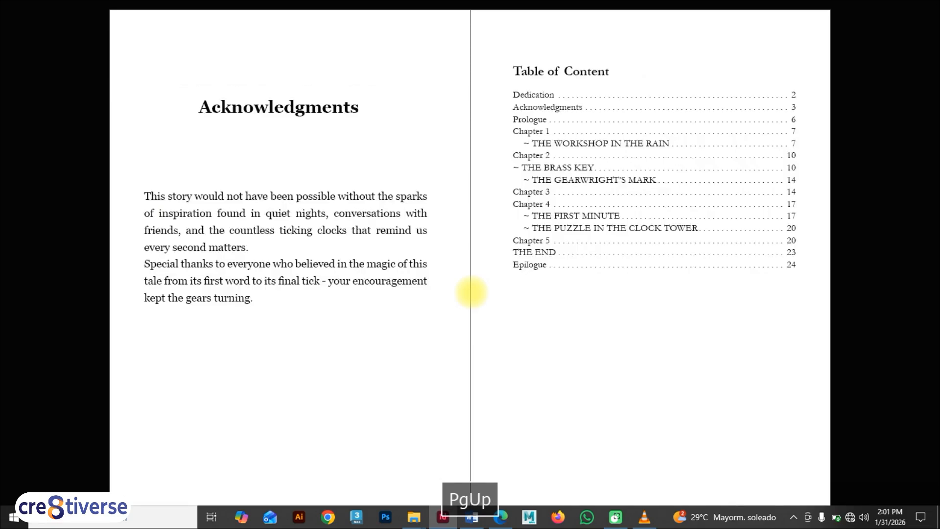